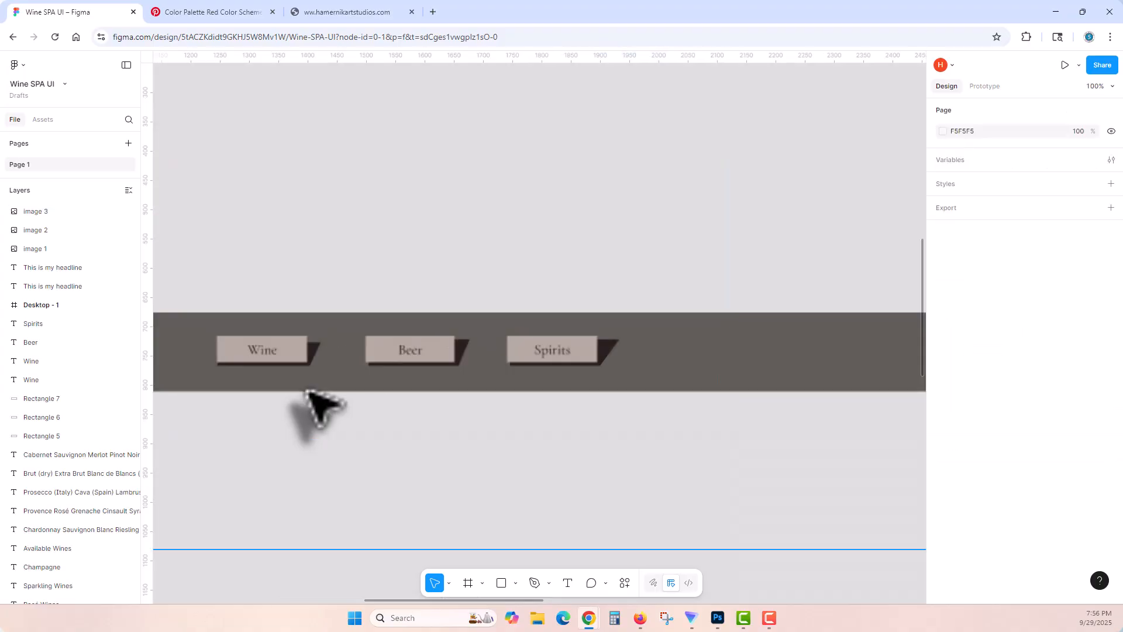
left_click_drag(266, 371, 511, 360)
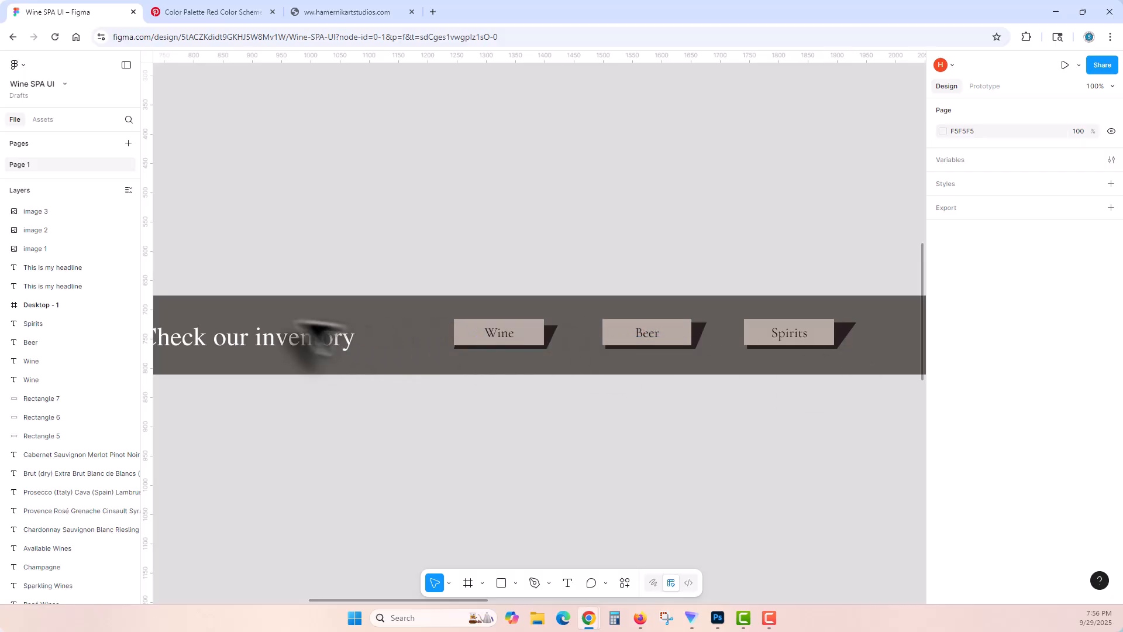
left_click_drag(363, 353, 495, 356)
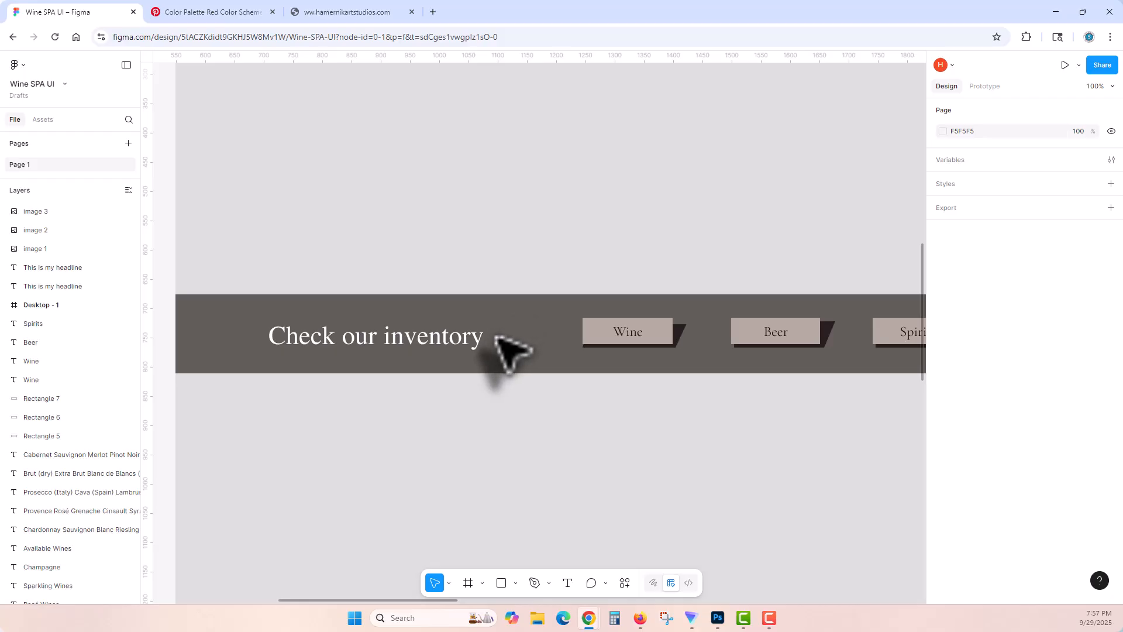
scroll(504, 351, "down", 5)
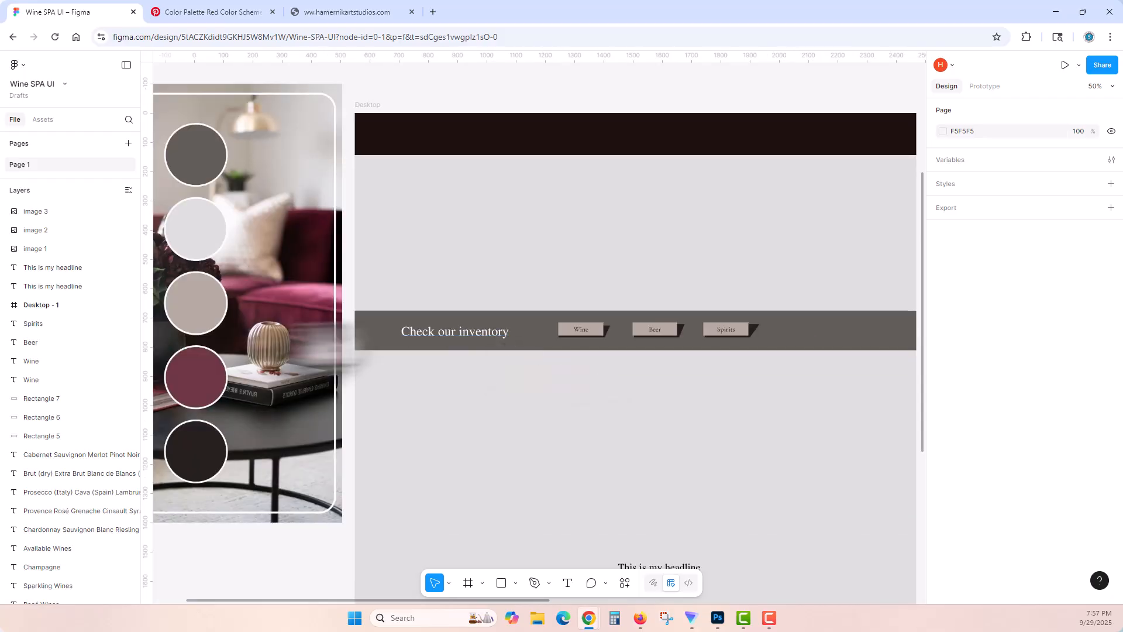
left_click_drag(310, 350, 524, 376)
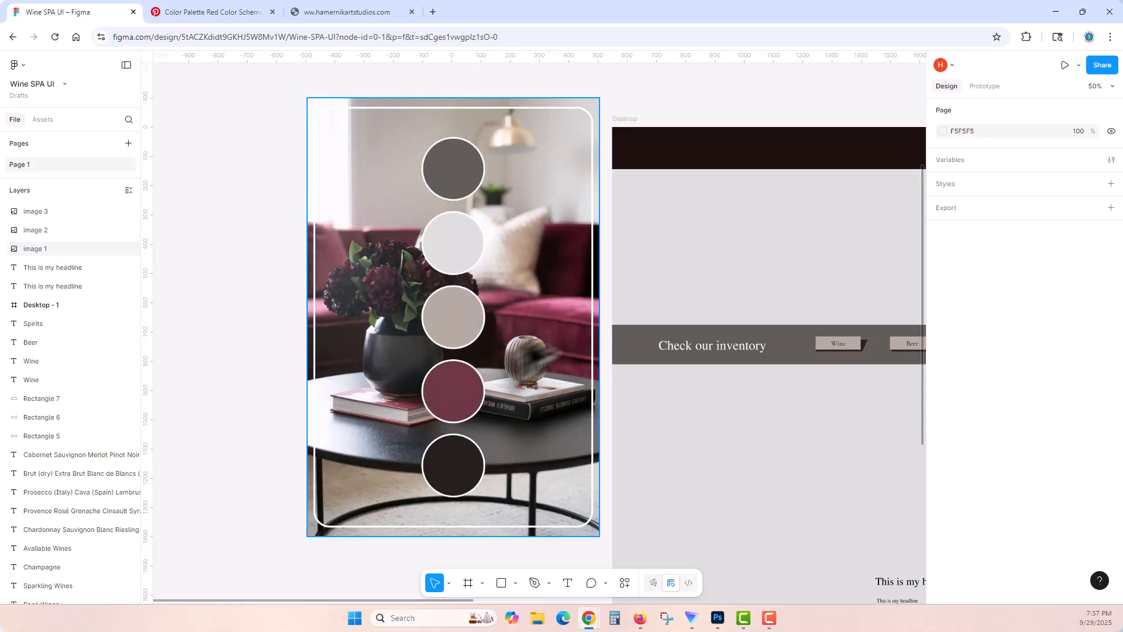
left_click_drag(594, 343, 374, 327)
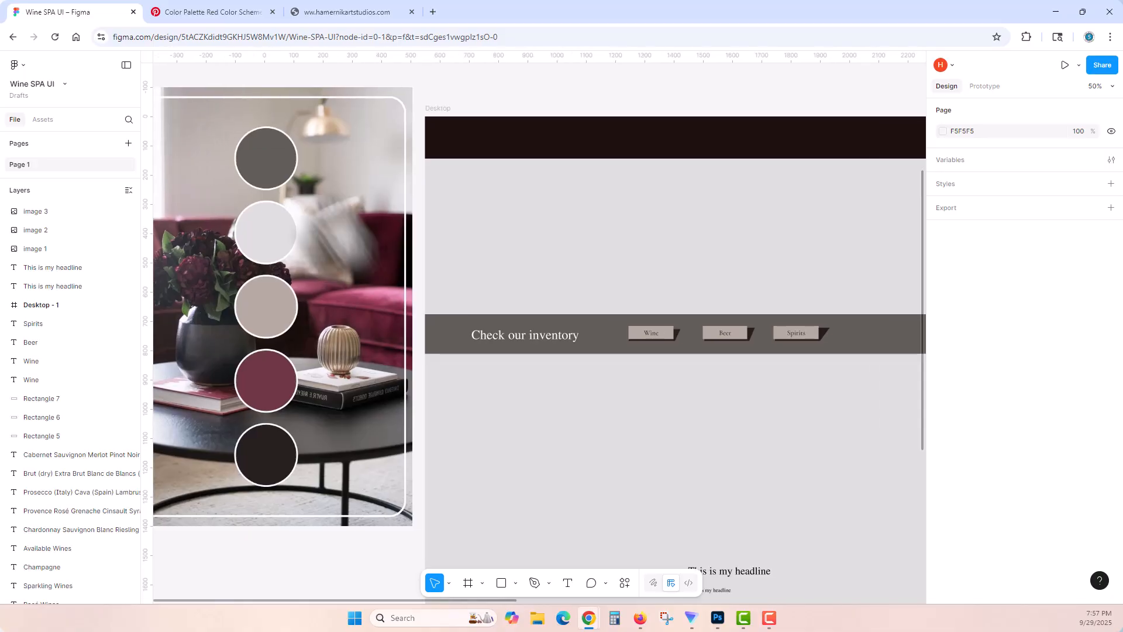
Step: Switch to Pinterest and browse the red, black and maroon colour palette pin and its related palettes for reference
left_click(218, 12)
scroll(459, 414, "up", 10)
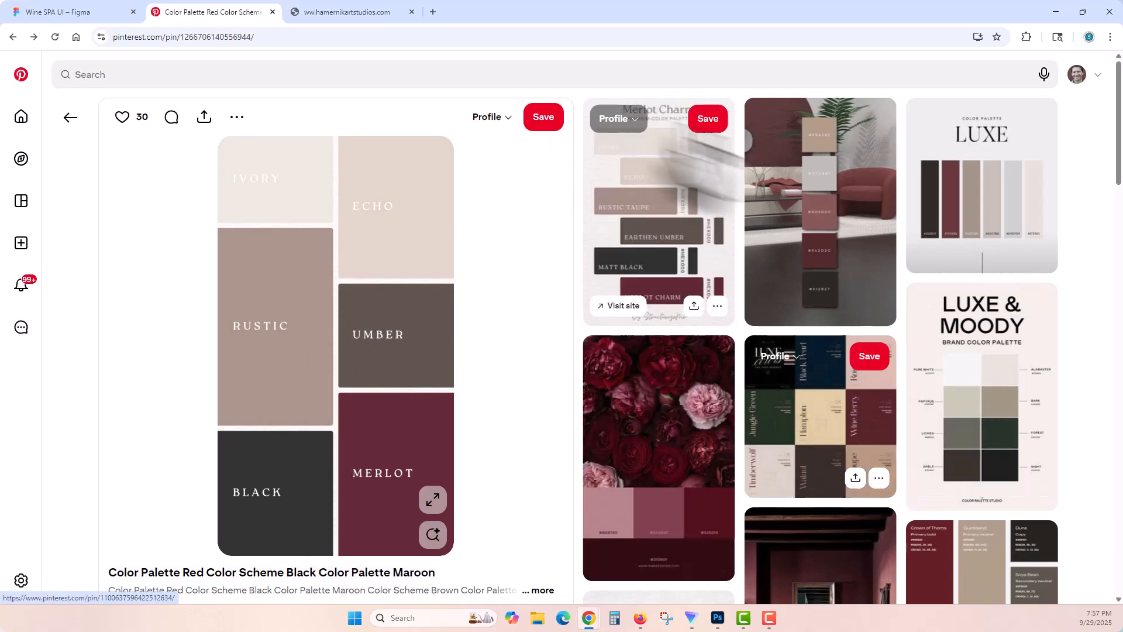
scroll(673, 468, "down", 4)
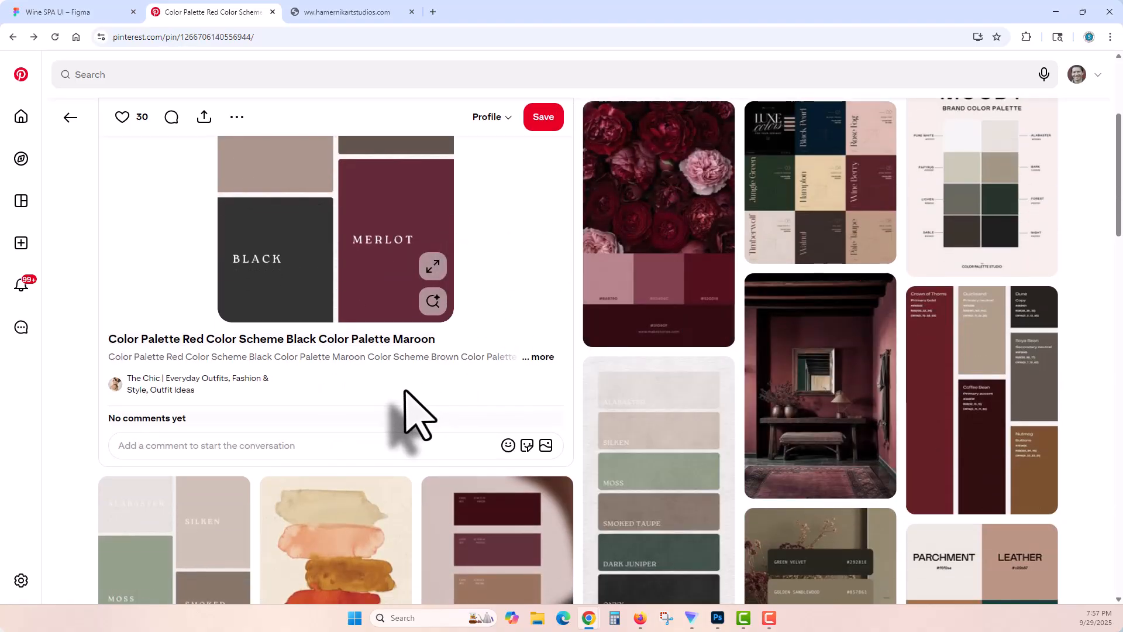
scroll(409, 380, "down", 3)
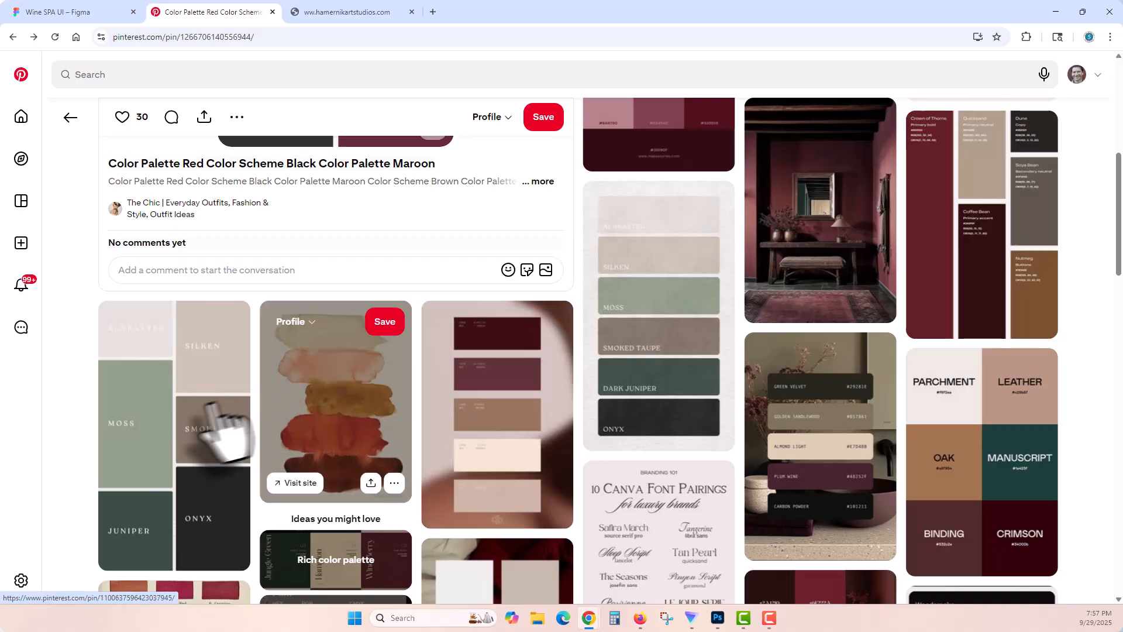
scroll(234, 404, "down", 2)
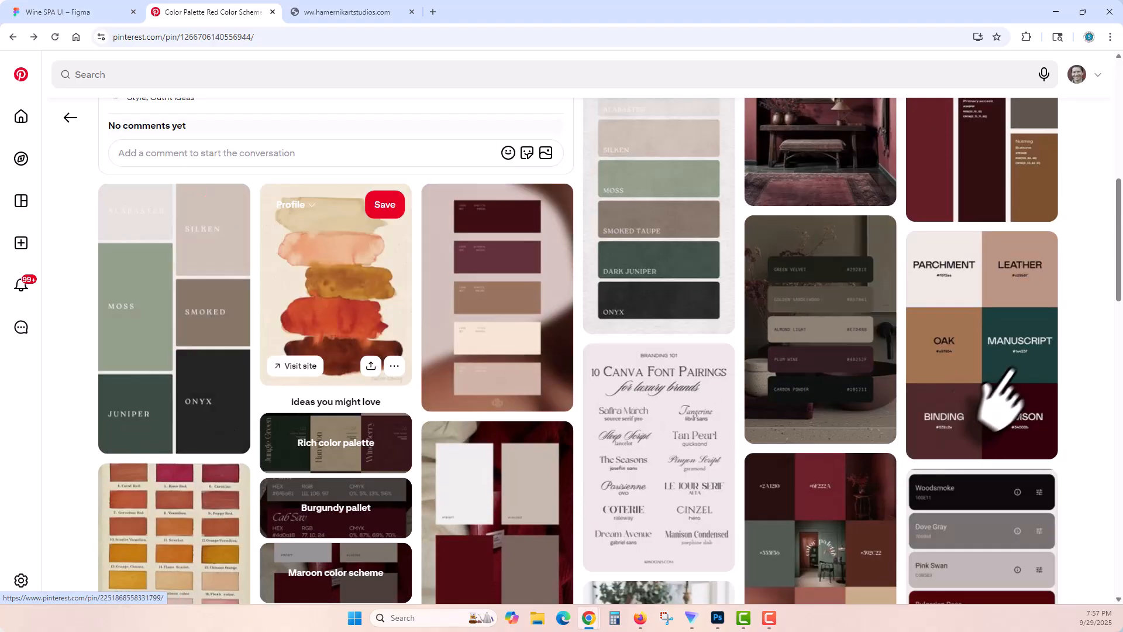
scroll(403, 371, "down", 2)
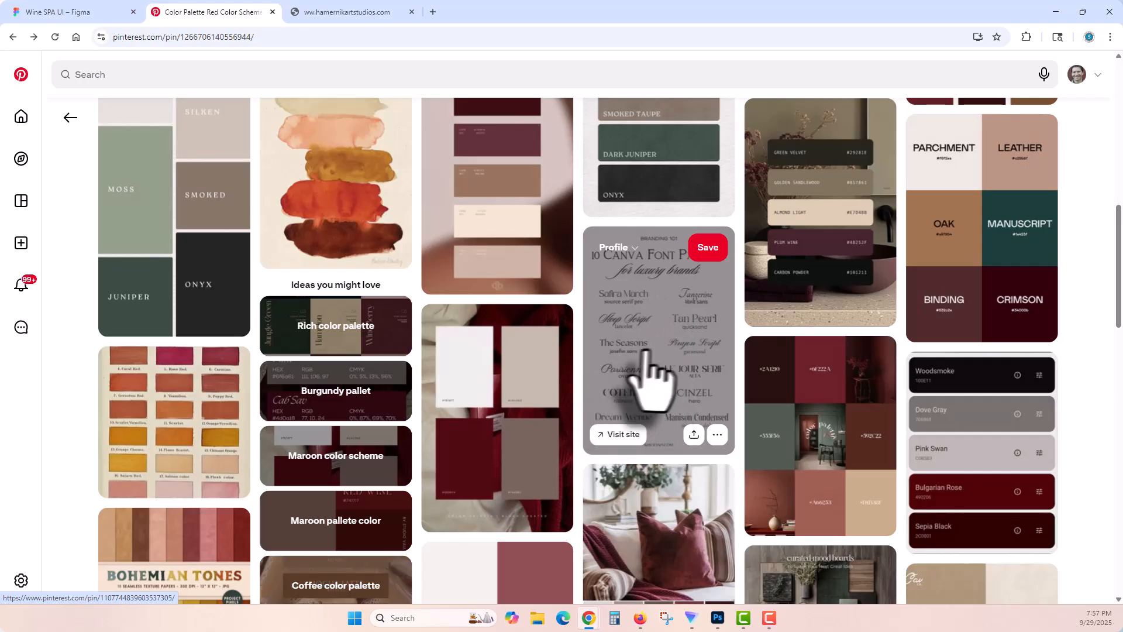
scroll(527, 430, "up", 2)
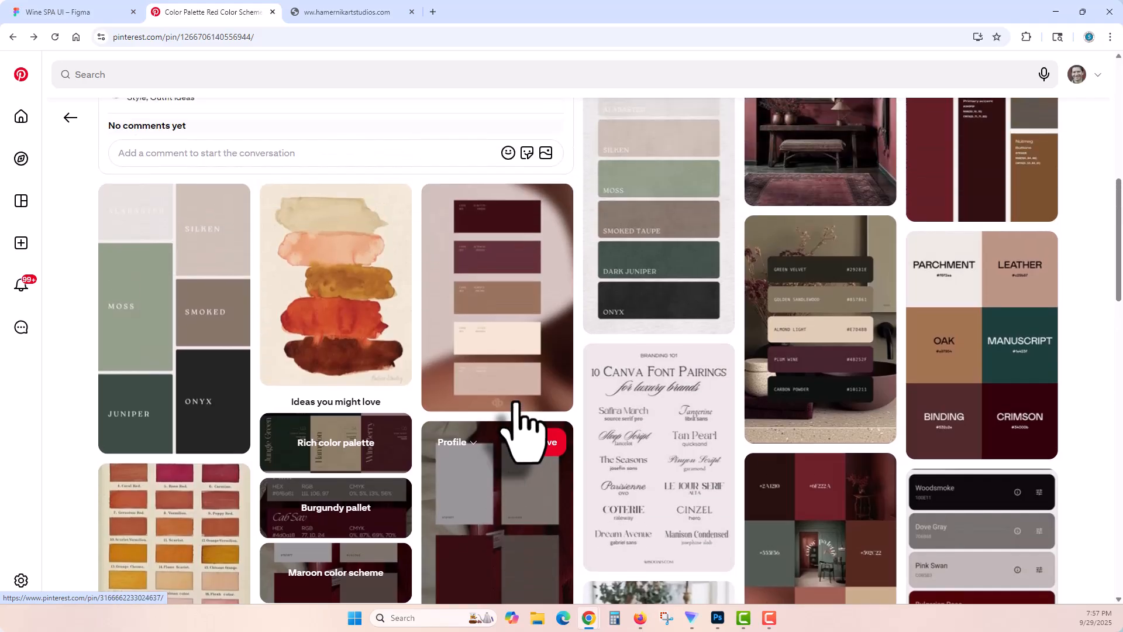
scroll(526, 424, "down", 4)
scroll(529, 422, "down", 1)
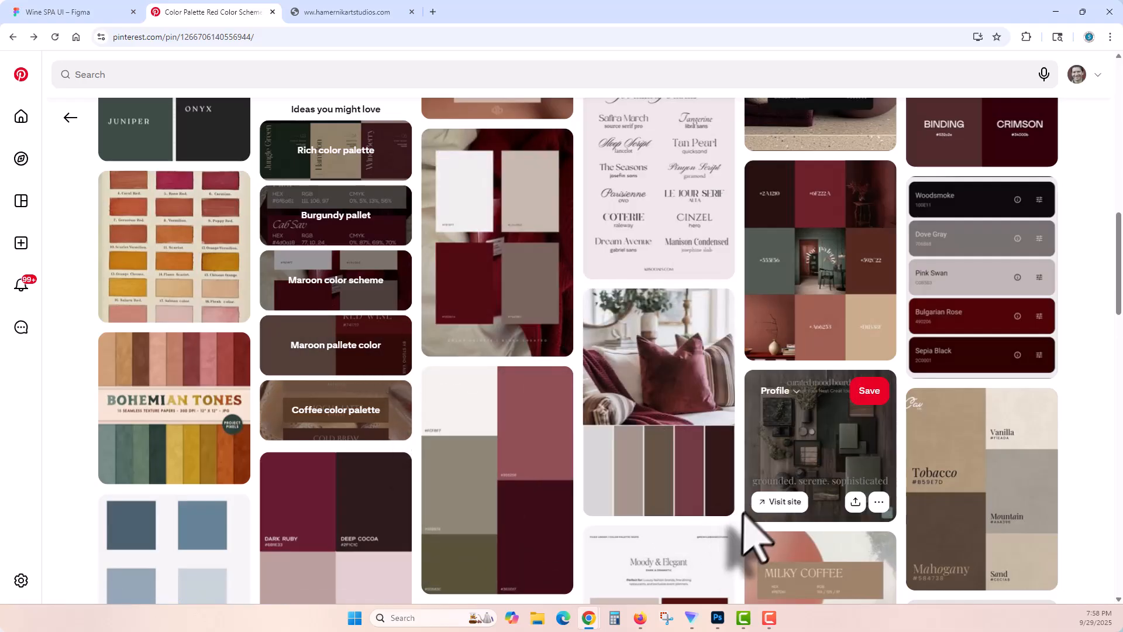
scroll(740, 527, "down", 2)
scroll(738, 524, "up", 12)
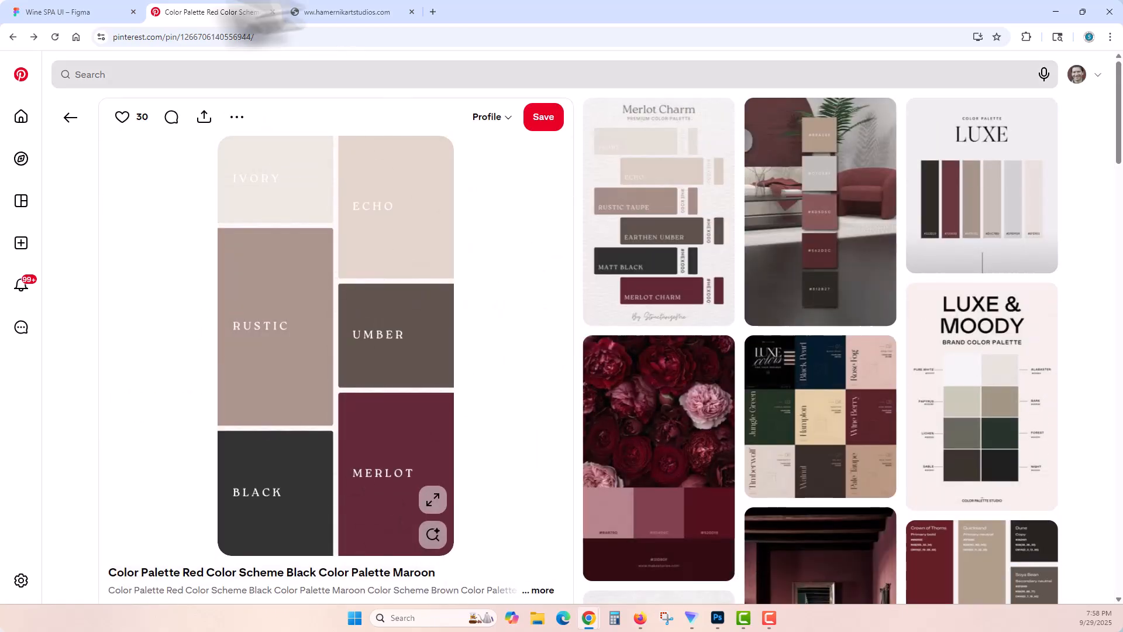
left_click(77, 13)
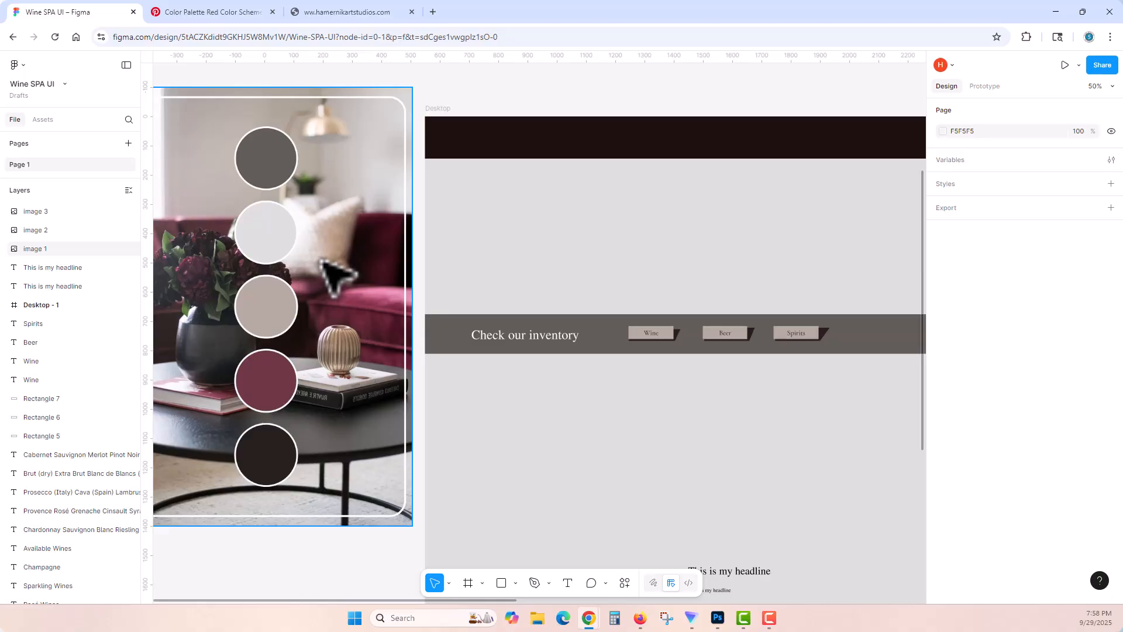
left_click(334, 275)
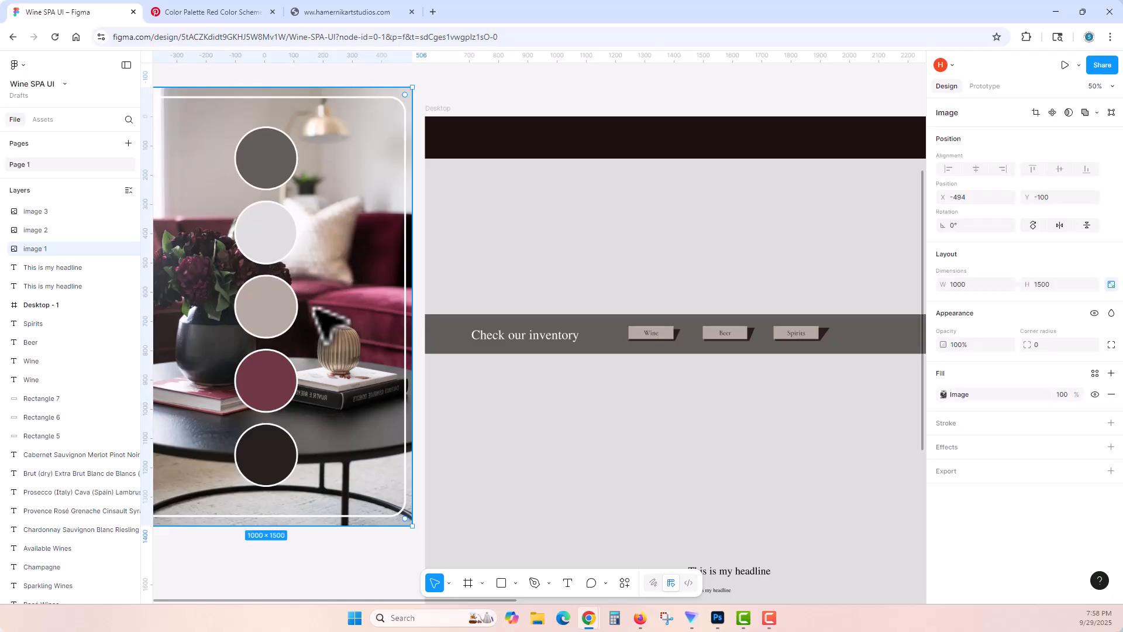
scroll(360, 310, "up", 1)
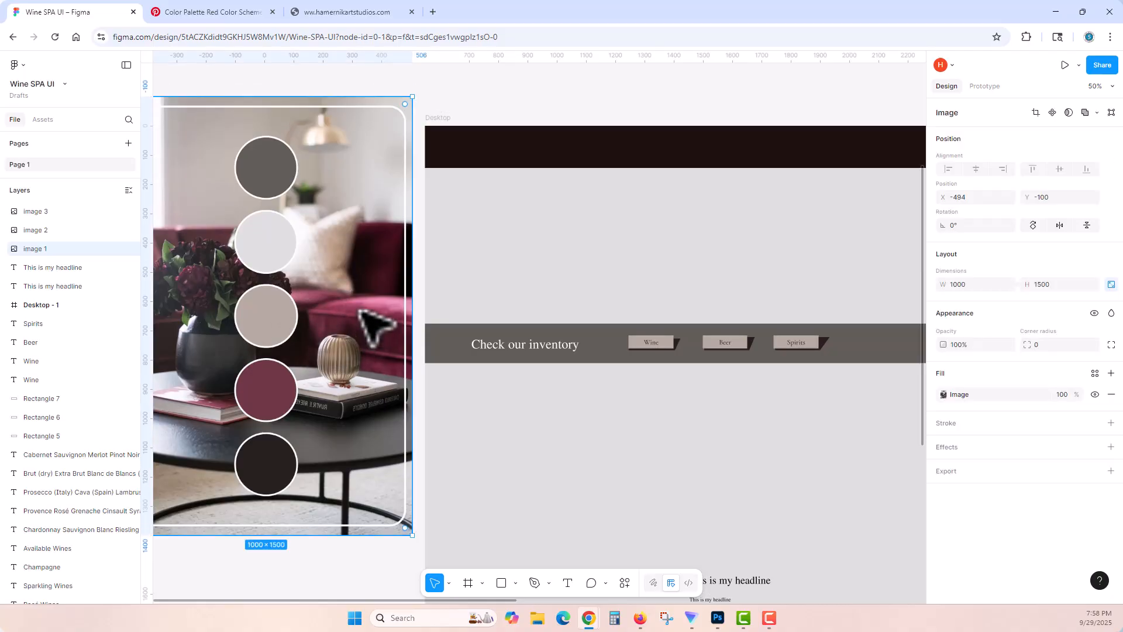
key("Escape")
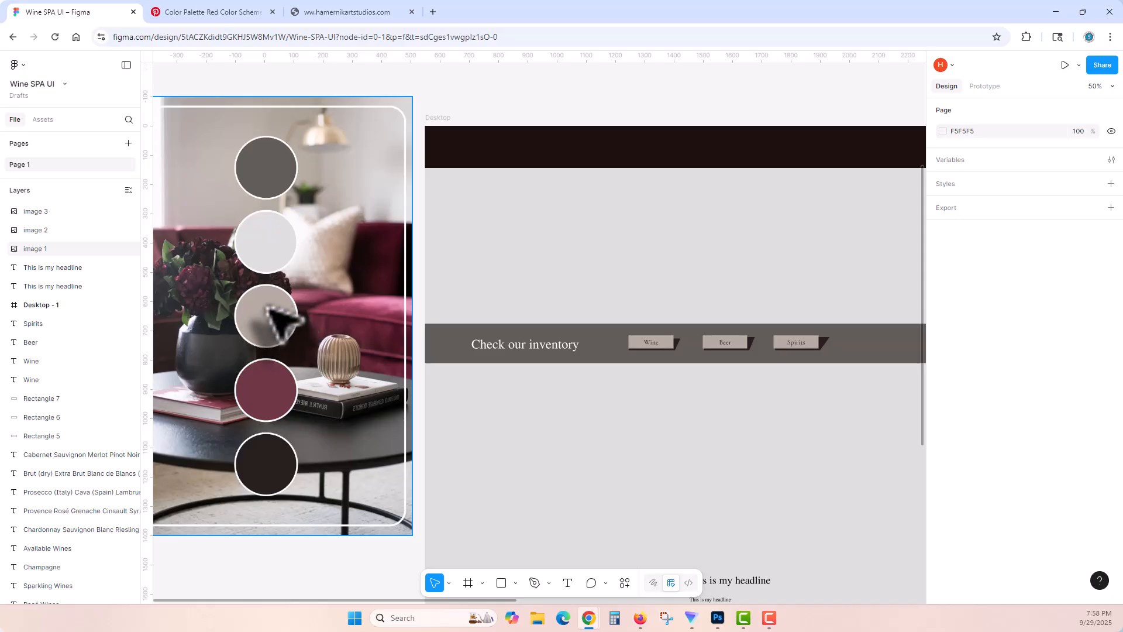
left_click(517, 154)
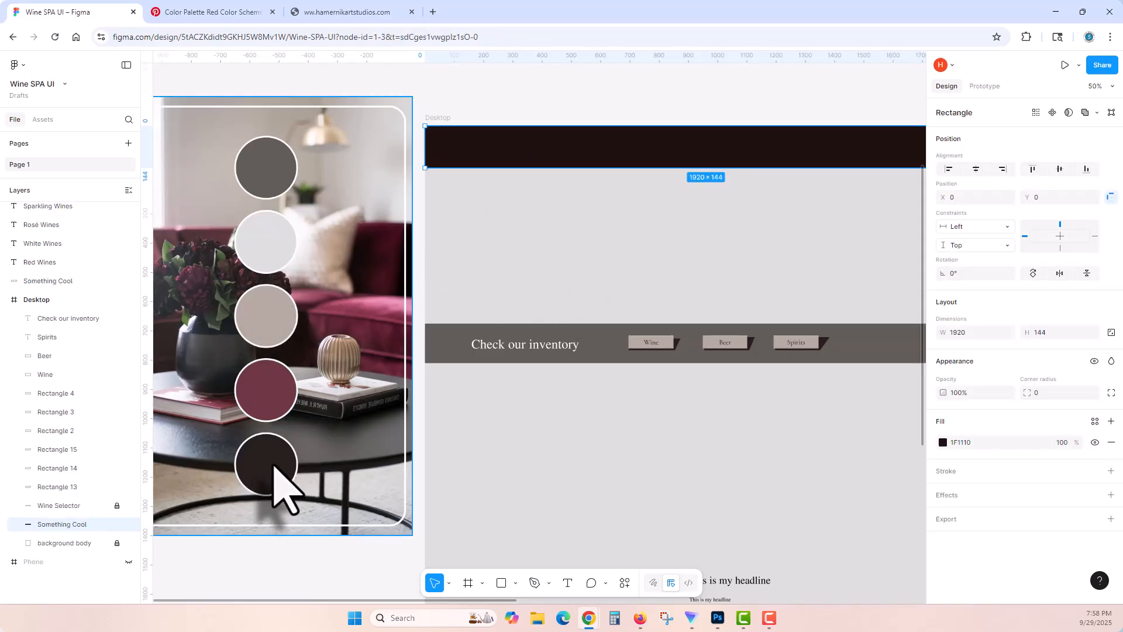
left_click(585, 287)
Step: Copy the wine bottle banner image from the Wades Wines website, then return to the Figma design
left_click(351, 8)
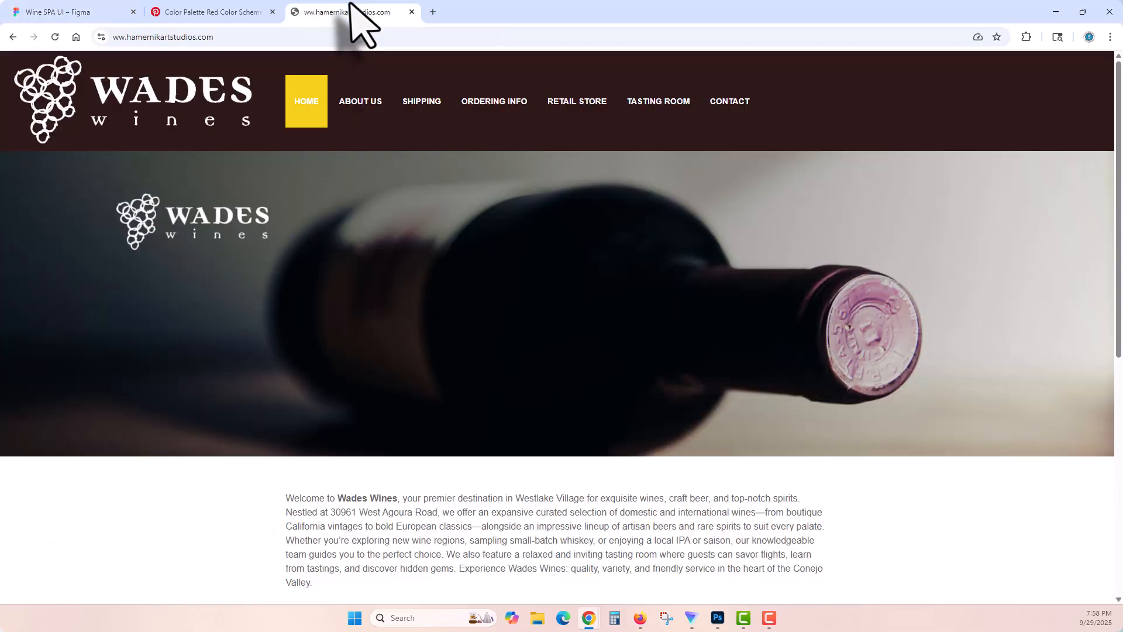
right_click(472, 296)
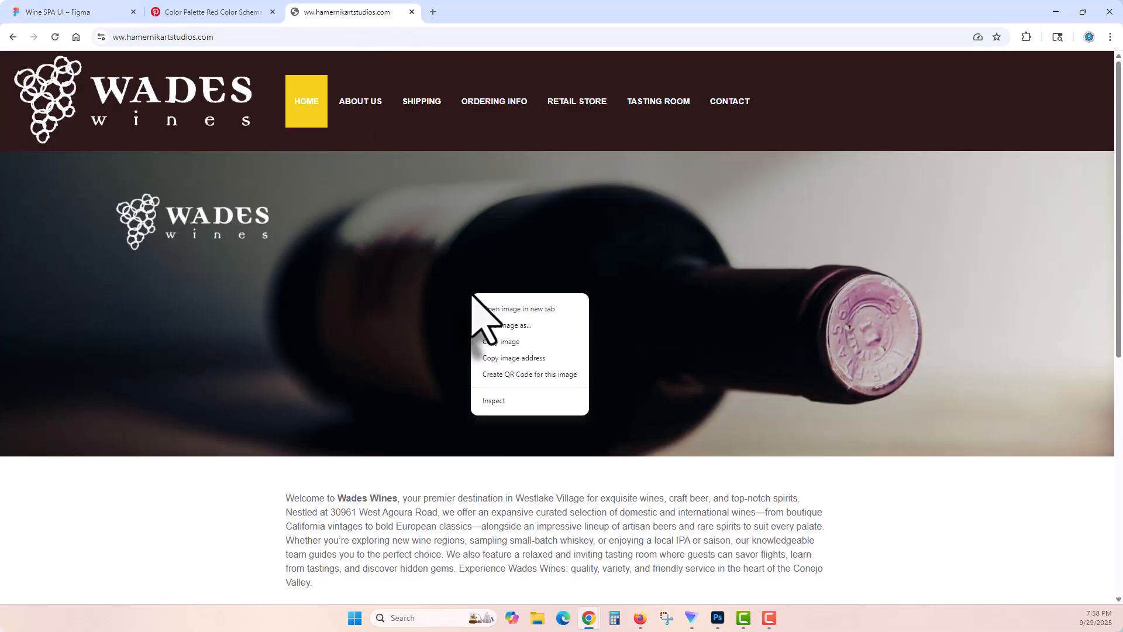
left_click(500, 342)
left_click(208, 11)
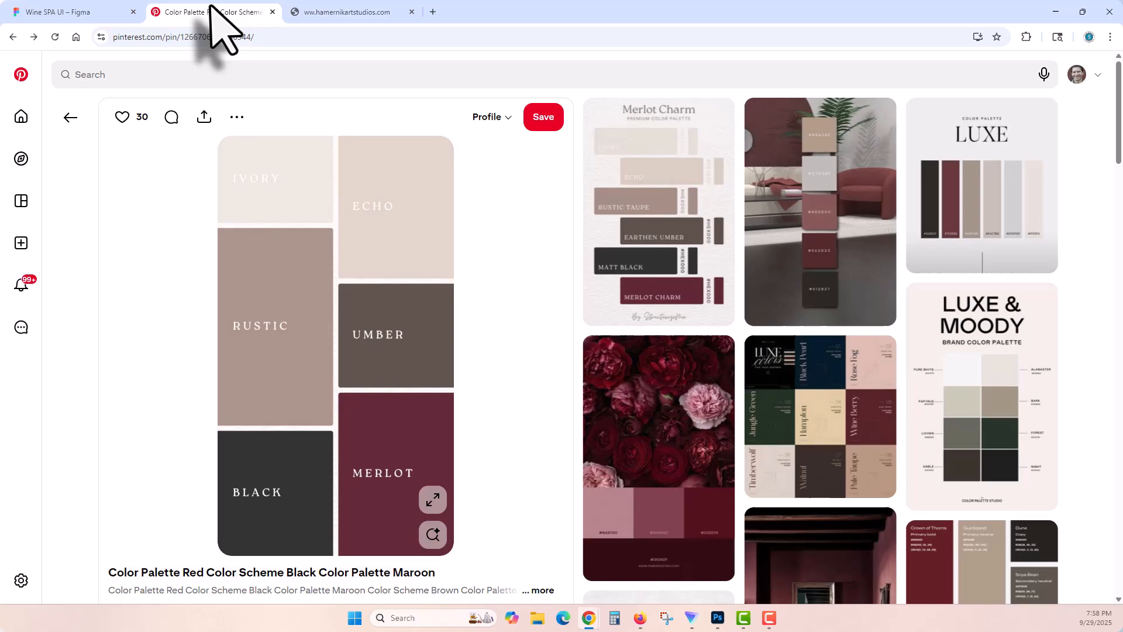
left_click(109, 10)
Step: Move the wine bottle banner image into the Desktop frame at X 0, Y 147, between the header bar and the inventory band
scroll(582, 369, "up", 8)
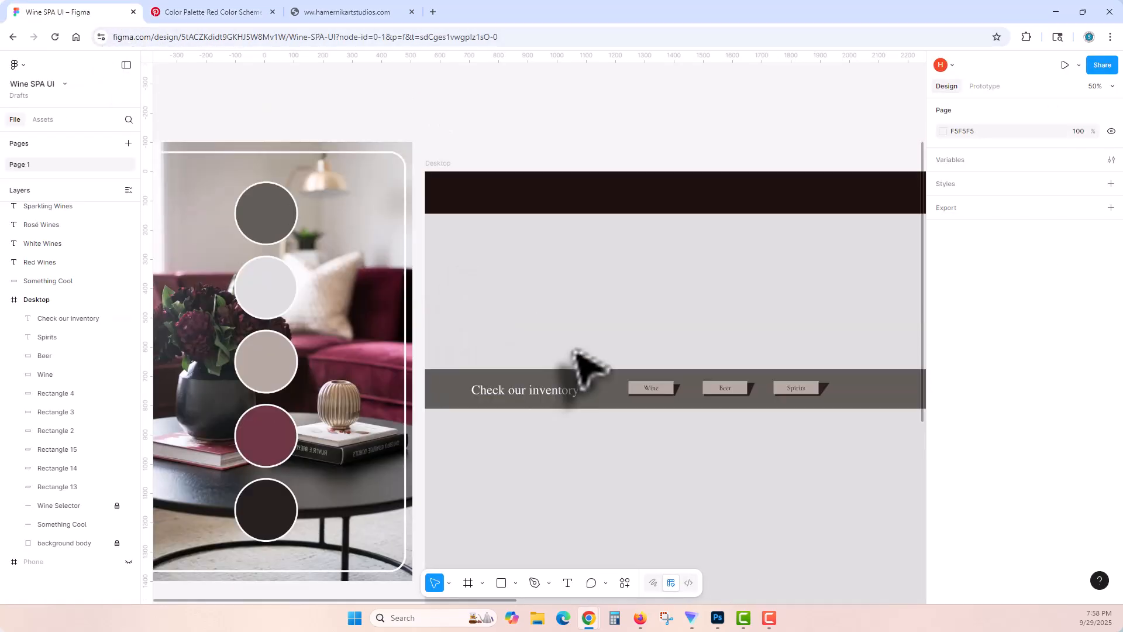
scroll(575, 352, "down", 2)
left_click_drag(662, 397, 487, 258)
left_click_drag(549, 292, 607, 491)
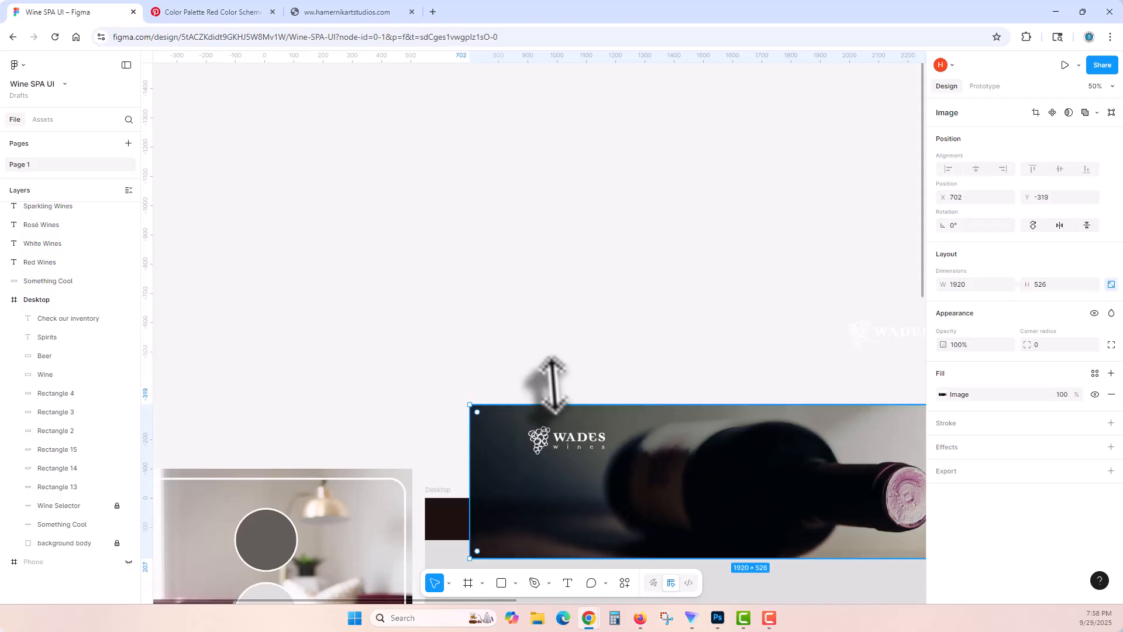
left_click_drag(546, 381, 402, 160)
left_click_drag(475, 267, 430, 417)
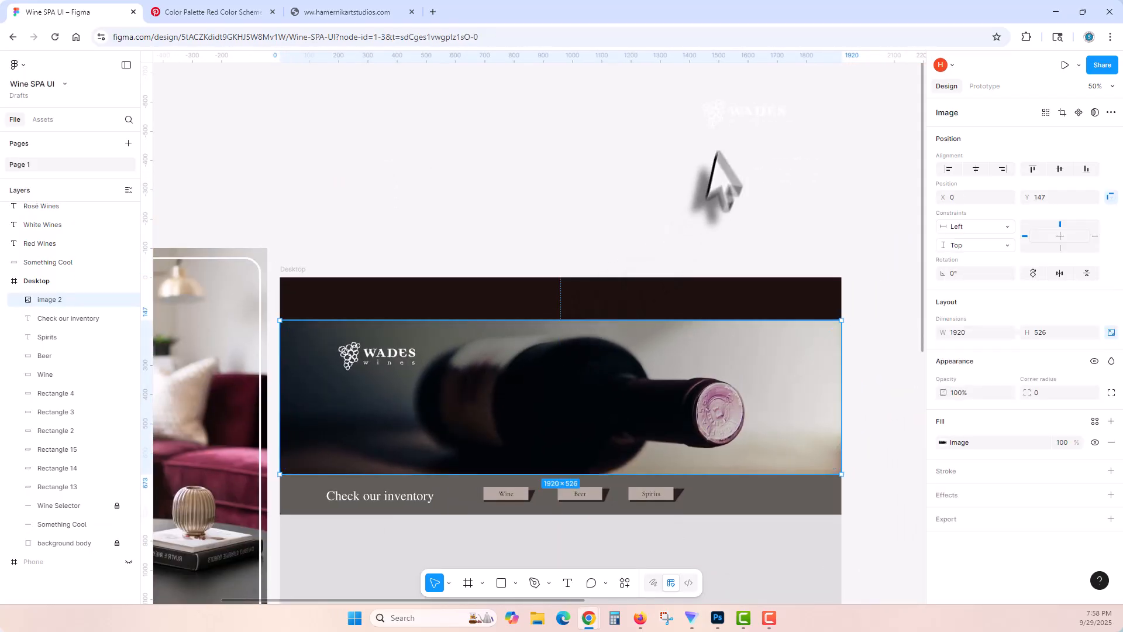
Step: Move the separate Wades Wines logo image onto the dark header bar at X 28, Y 12
left_click_drag(711, 125, 329, 304)
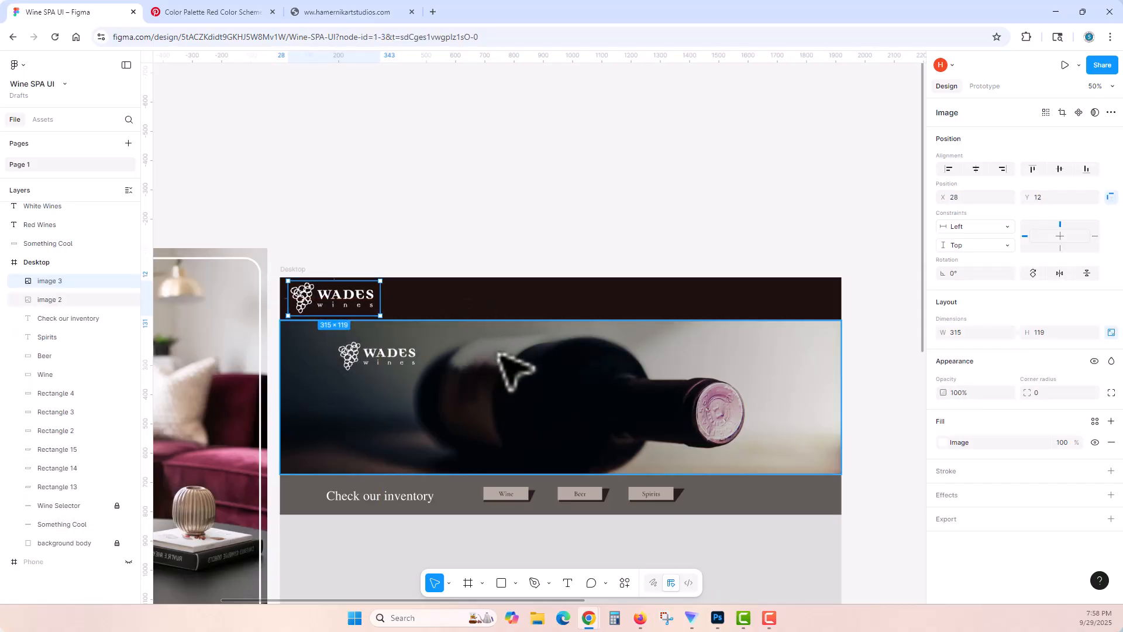
scroll(503, 357, "down", 1)
scroll(880, 462, "down", 1)
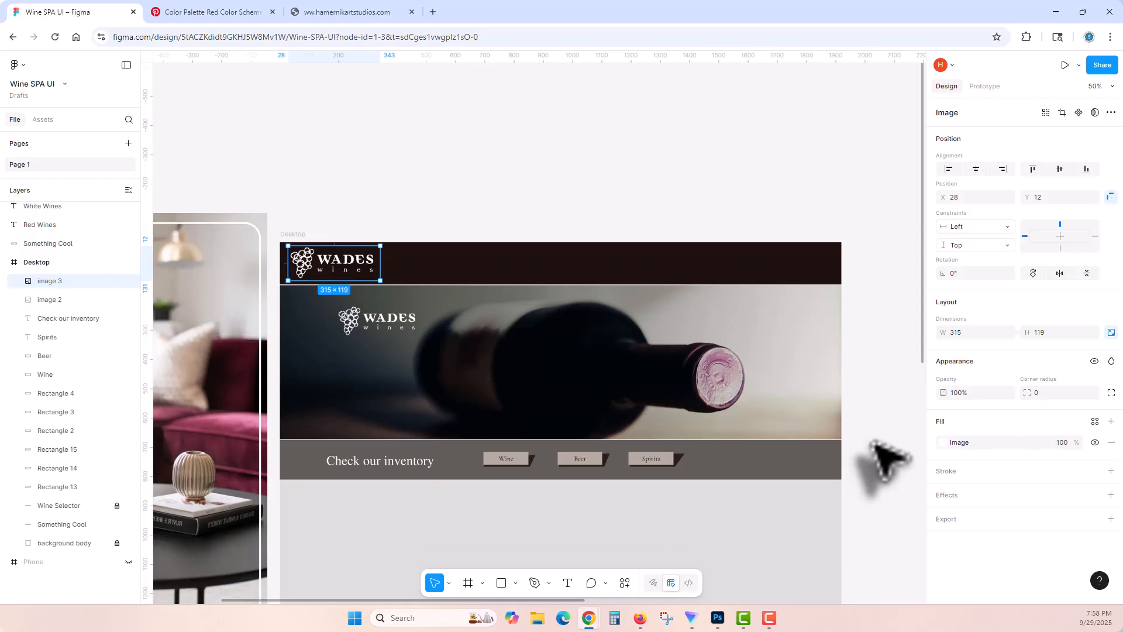
Step: Move the whole Available Wines section, with its background and text columns, directly beneath the Check our inventory band, aligned with the frame's sides
left_click_drag(394, 446, 469, 332)
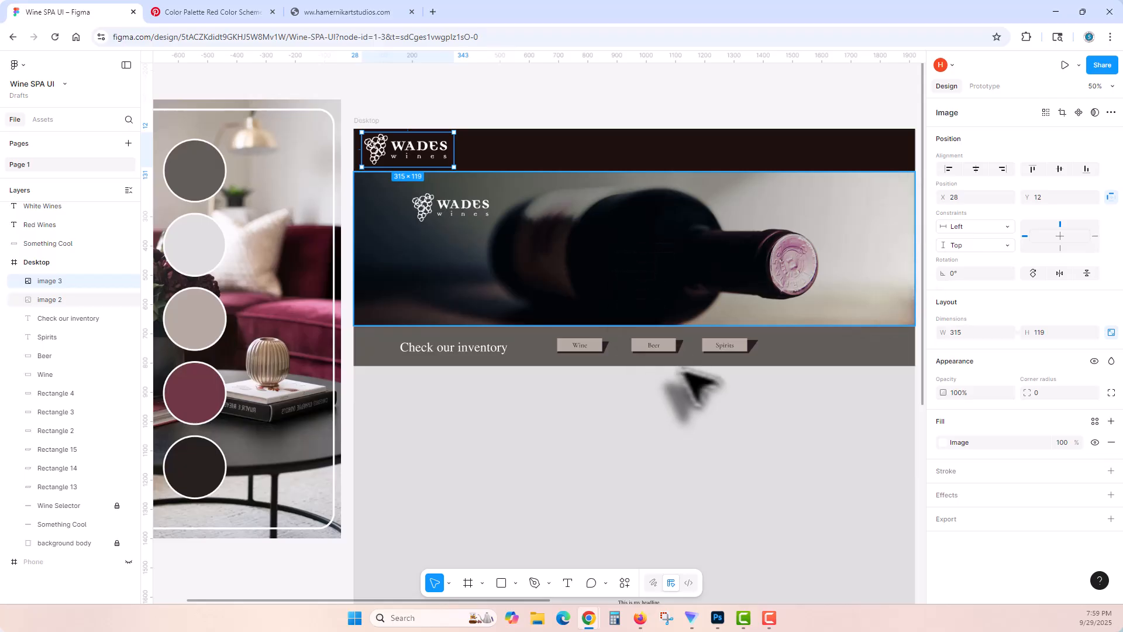
left_click_drag(765, 413, 718, 314)
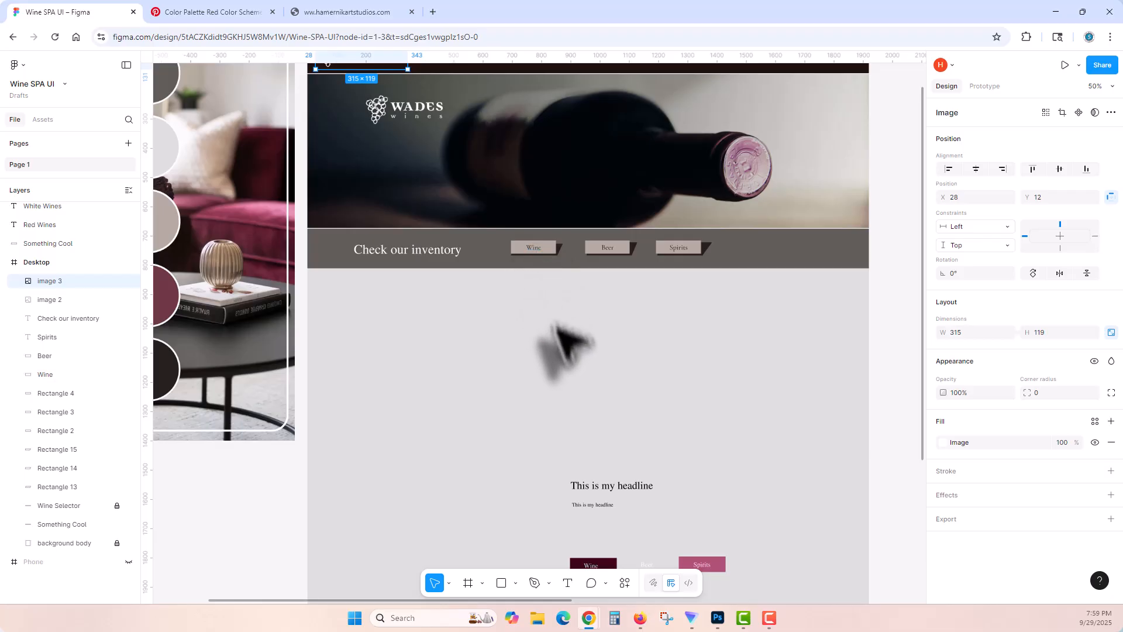
scroll(581, 406, "down", 1)
scroll(589, 421, "down", 6)
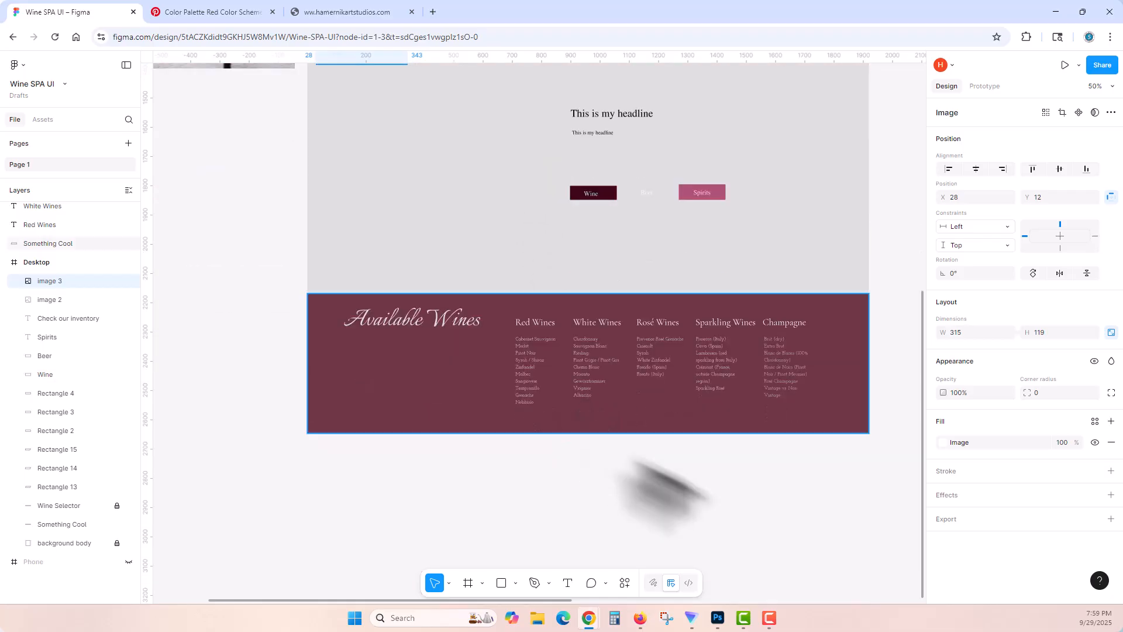
left_click_drag(843, 478, 323, 311)
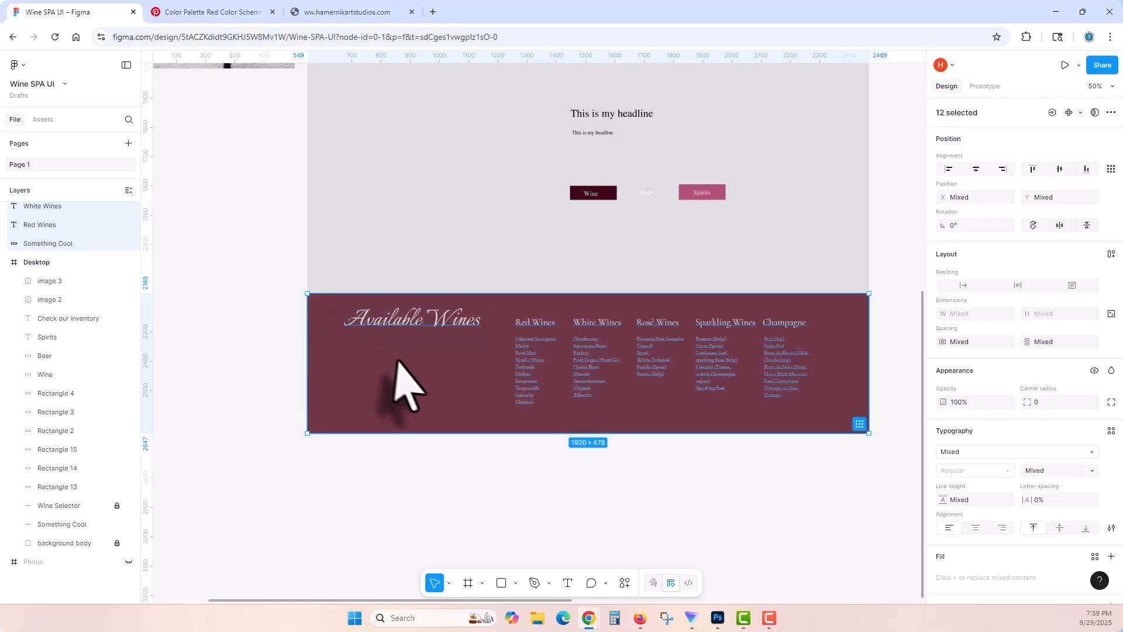
left_click_drag(418, 370, 391, 170)
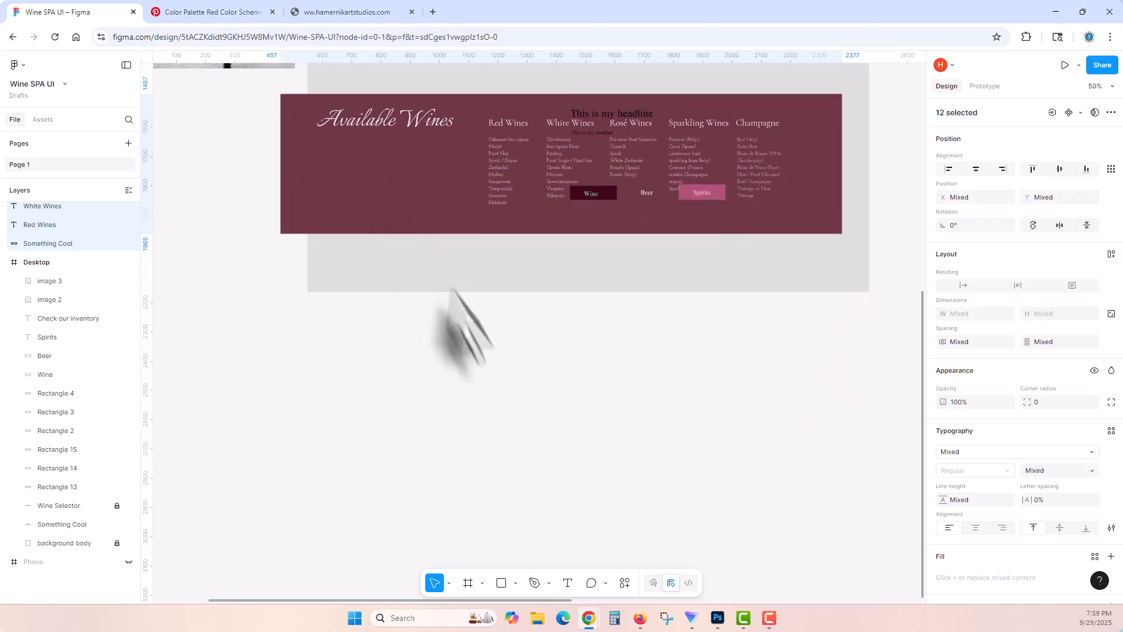
scroll(514, 432, "up", 5)
scroll(509, 433, "up", 1)
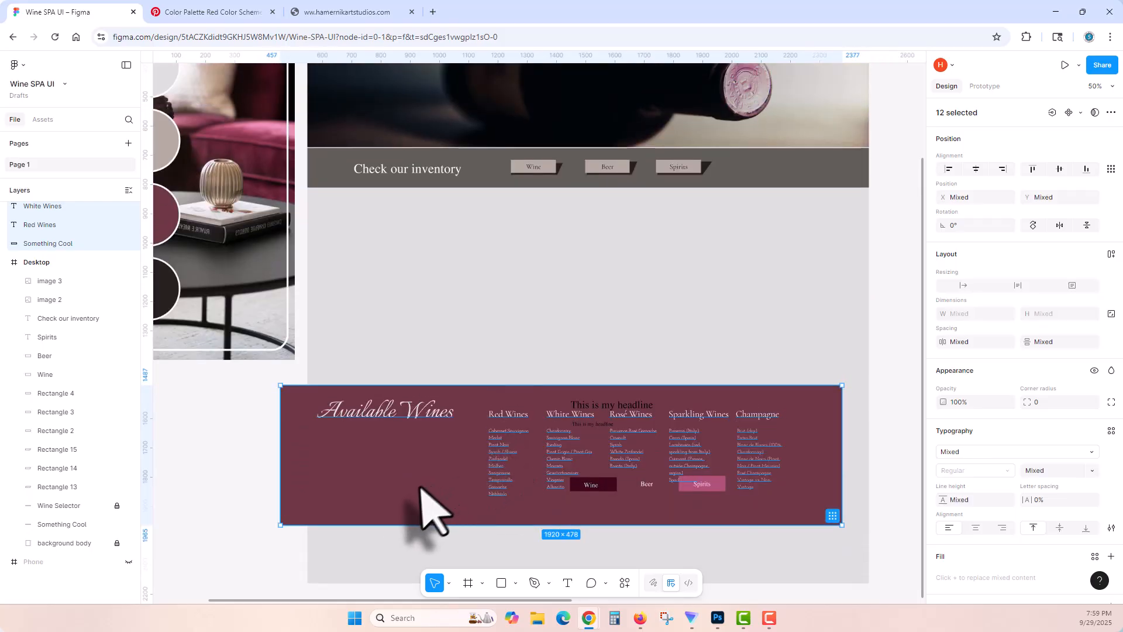
left_click_drag(419, 484, 446, 289)
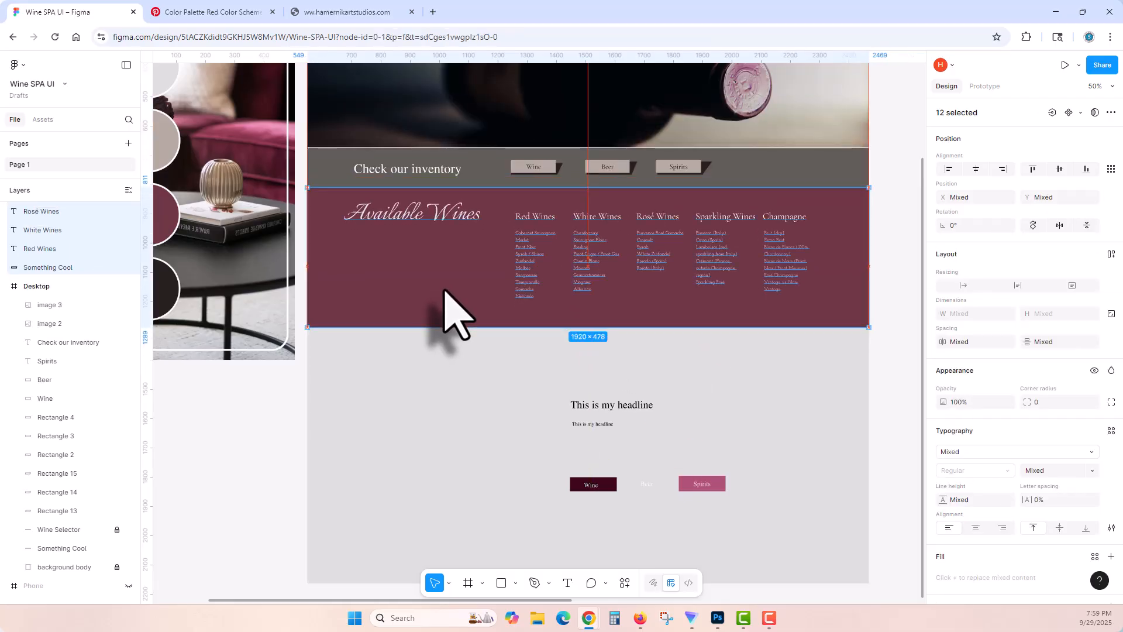
left_click(445, 389)
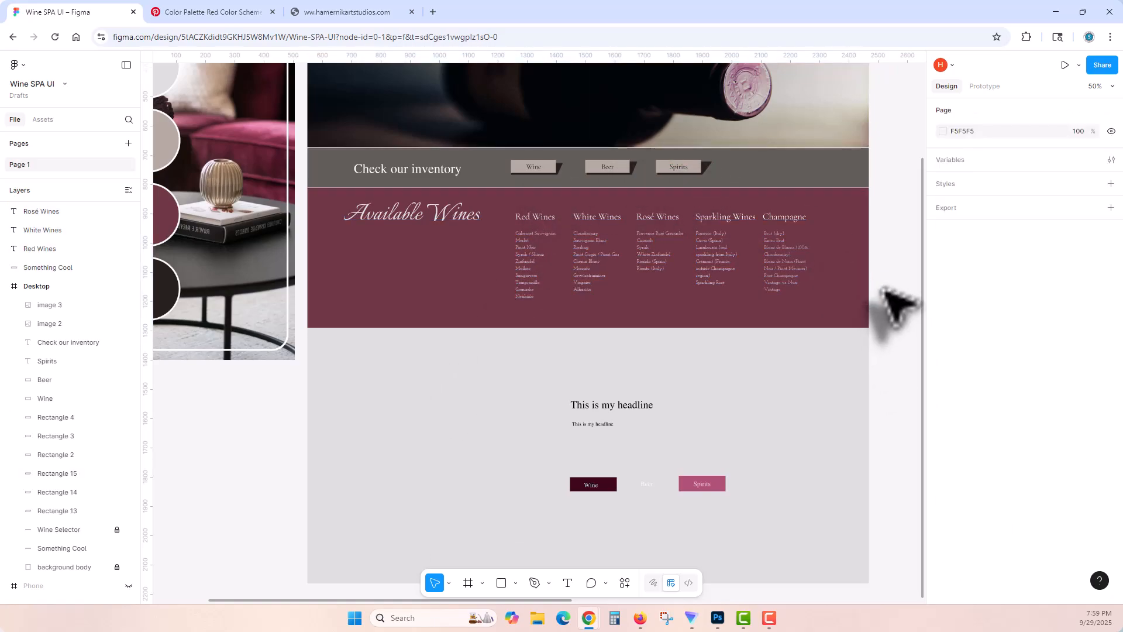
left_click_drag(890, 301, 397, 220)
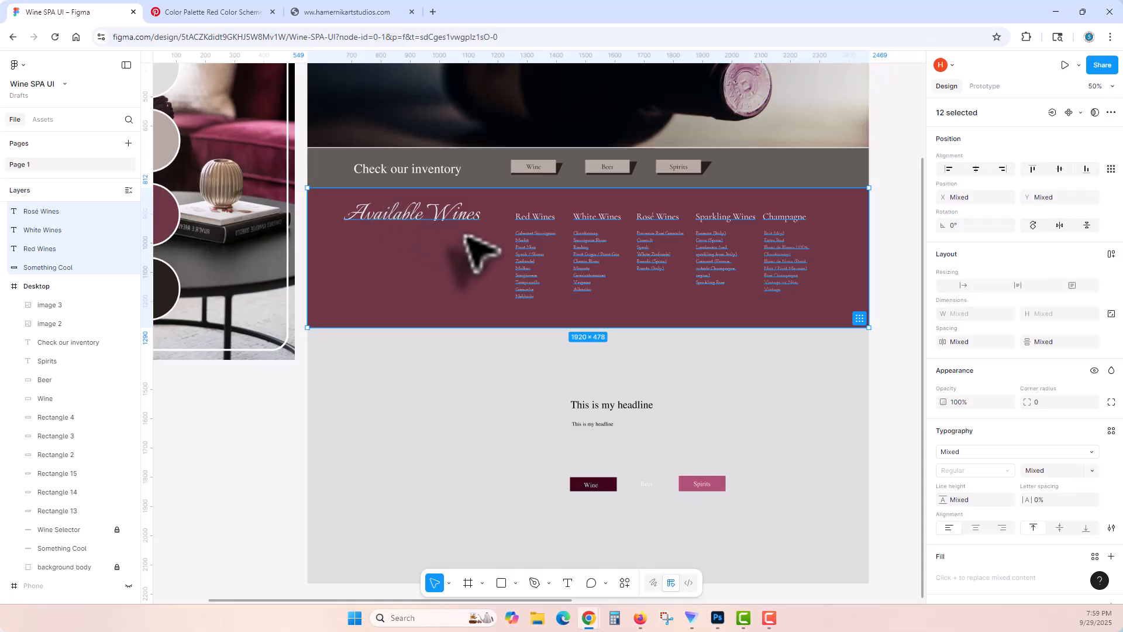
Step: Draw a 66 by 66 square, rotate it to -45°, and place it under the inventory band's Wine button at X 727, Y 776
left_click(898, 239)
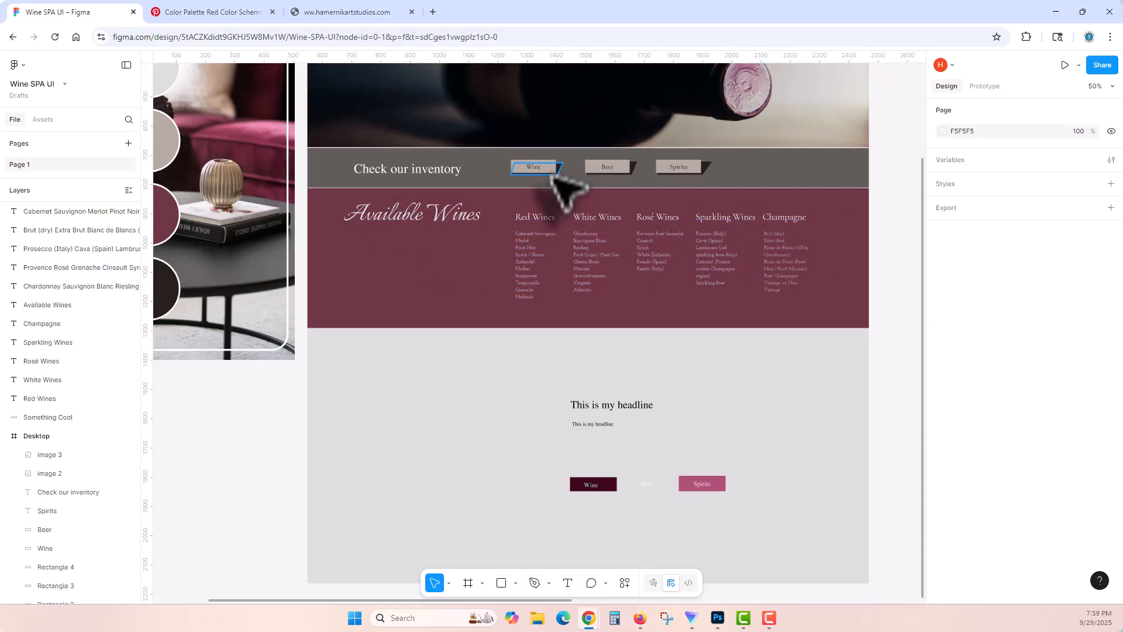
left_click(503, 583)
left_click_drag(428, 364, 430, 366)
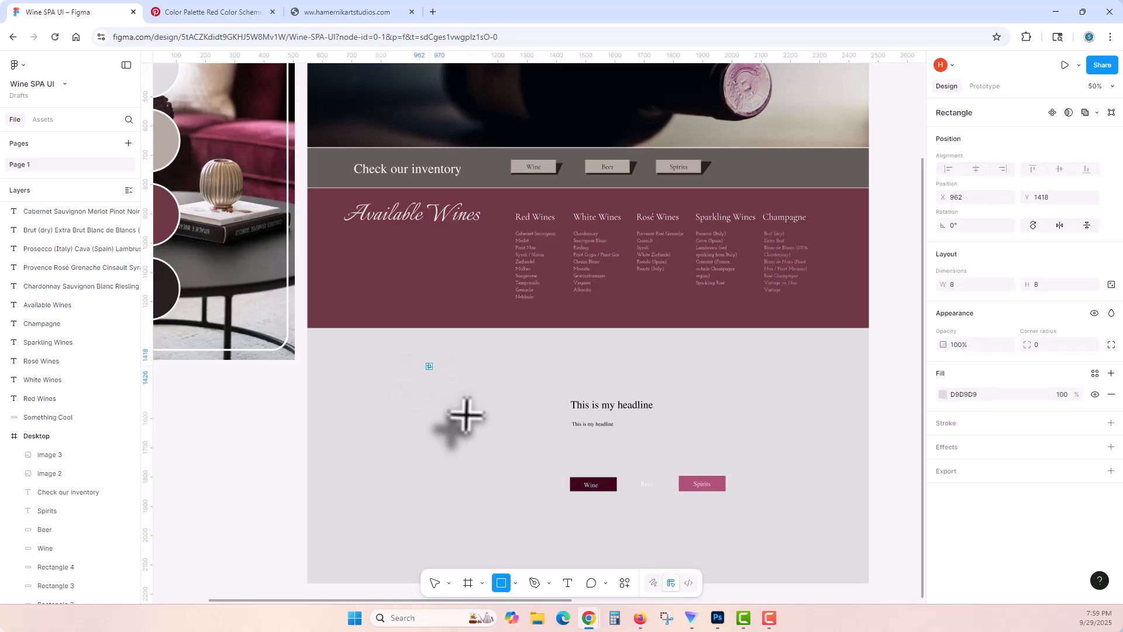
mouse_move(464, 400)
left_mouse_down()
mouse_move(448, 384)
mouse_move(515, 221)
mouse_move(546, 201)
mouse_move(537, 189)
left_mouse_up()
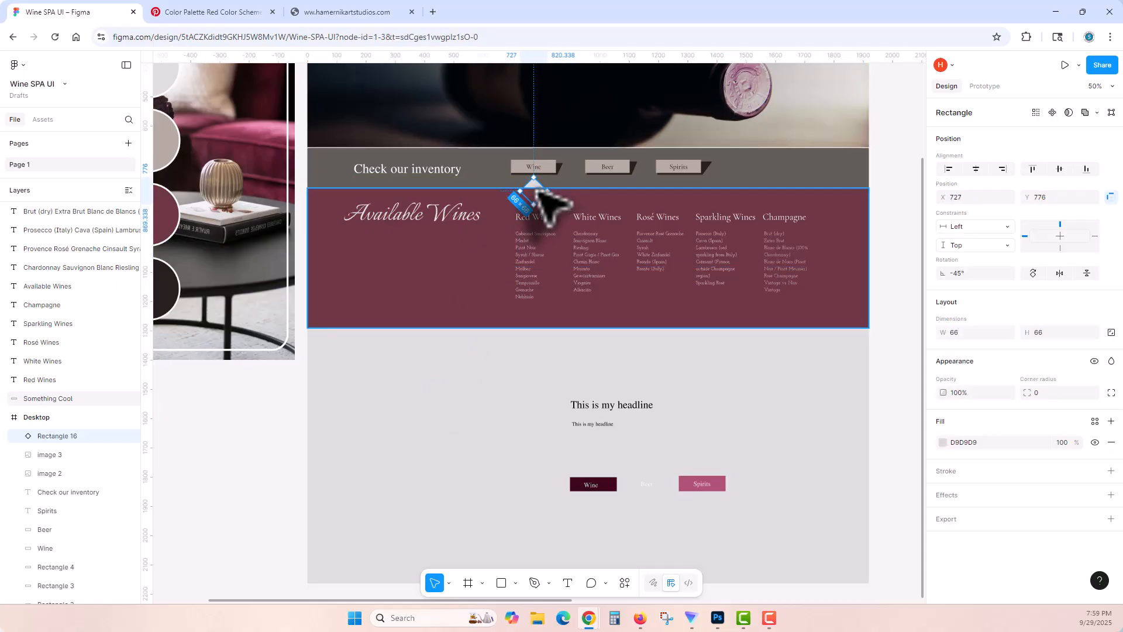
Step: Try to bring the diamond in front of the Available Wines section
right_click(537, 188)
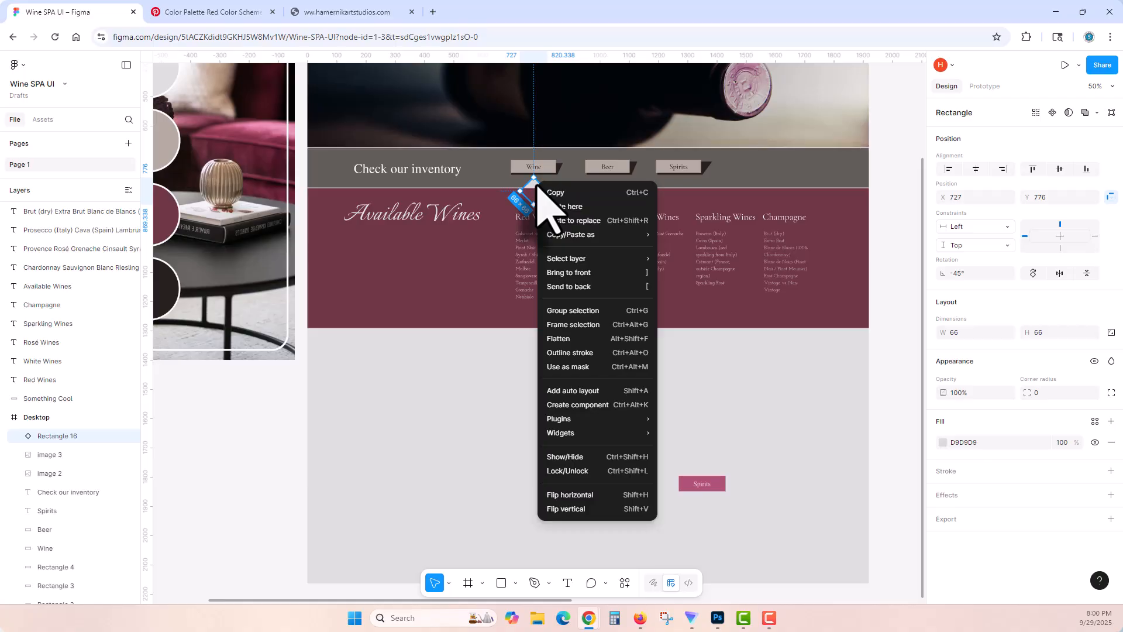
left_click(642, 272)
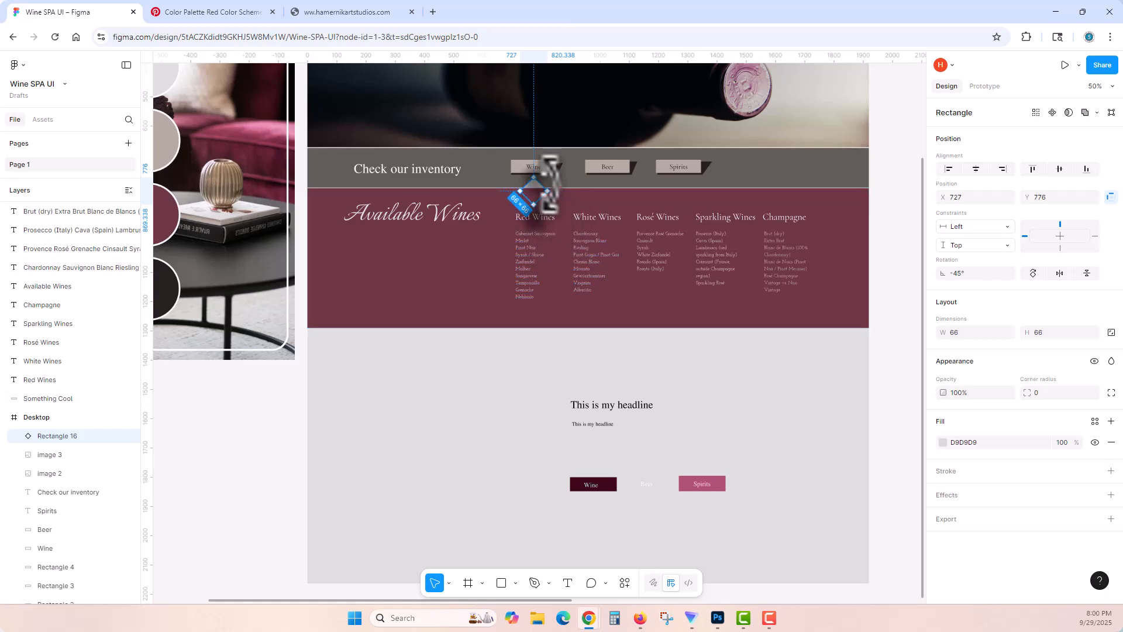
Step: Examine the layer list, switching the visibility of the Desktop and Desktop - 1 frames to check which elements belong to each
scroll(587, 318, "up", 1)
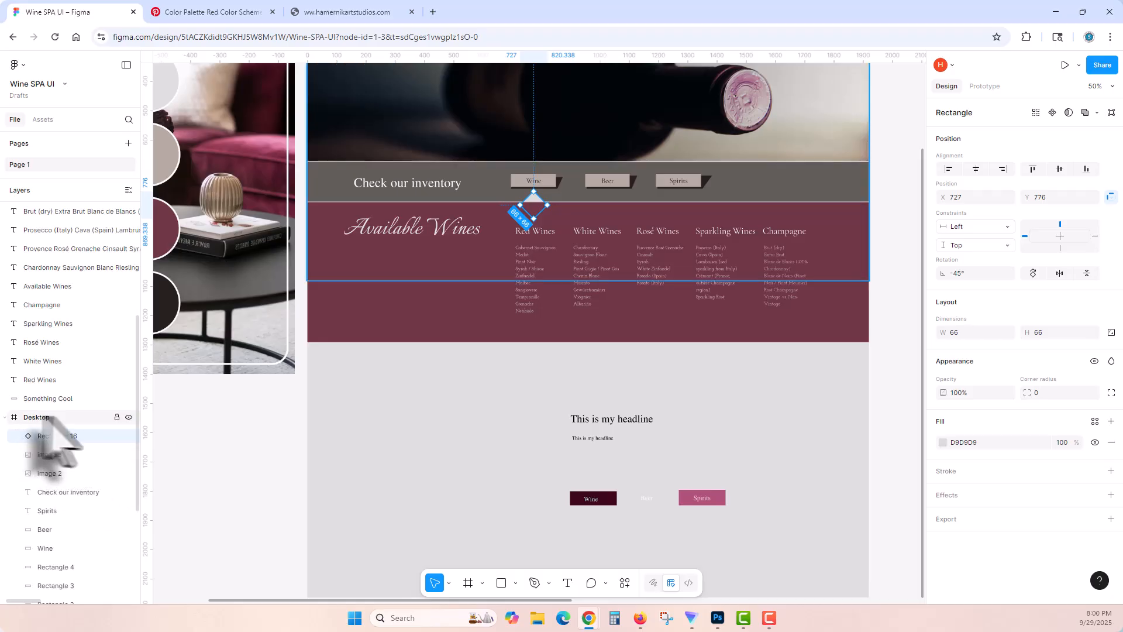
left_click(129, 417)
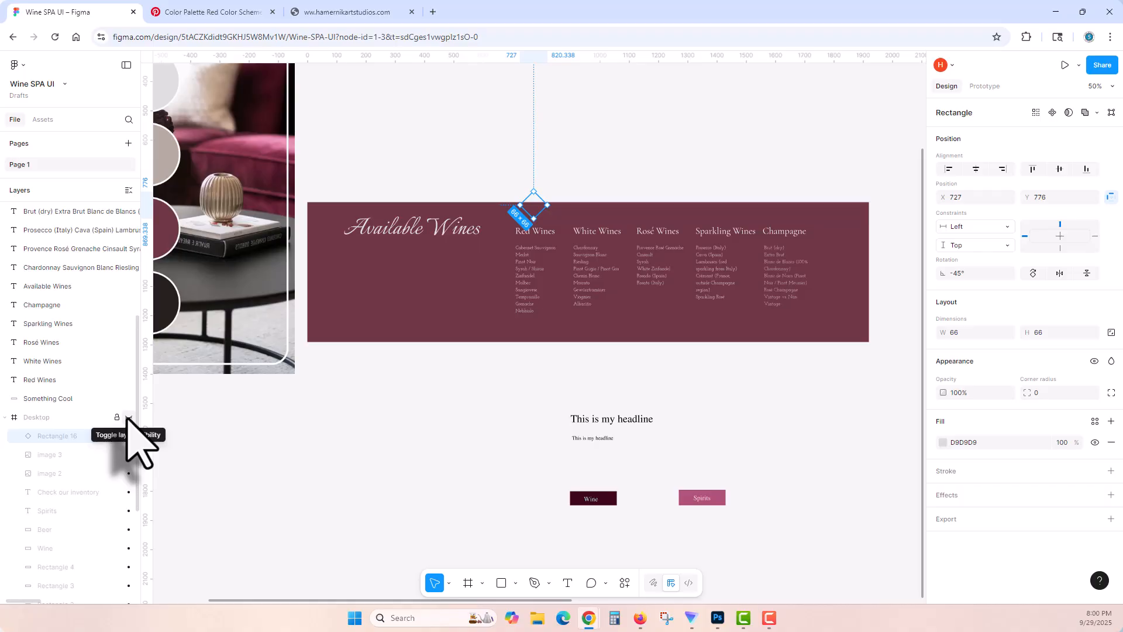
left_click(128, 417)
left_click(128, 417)
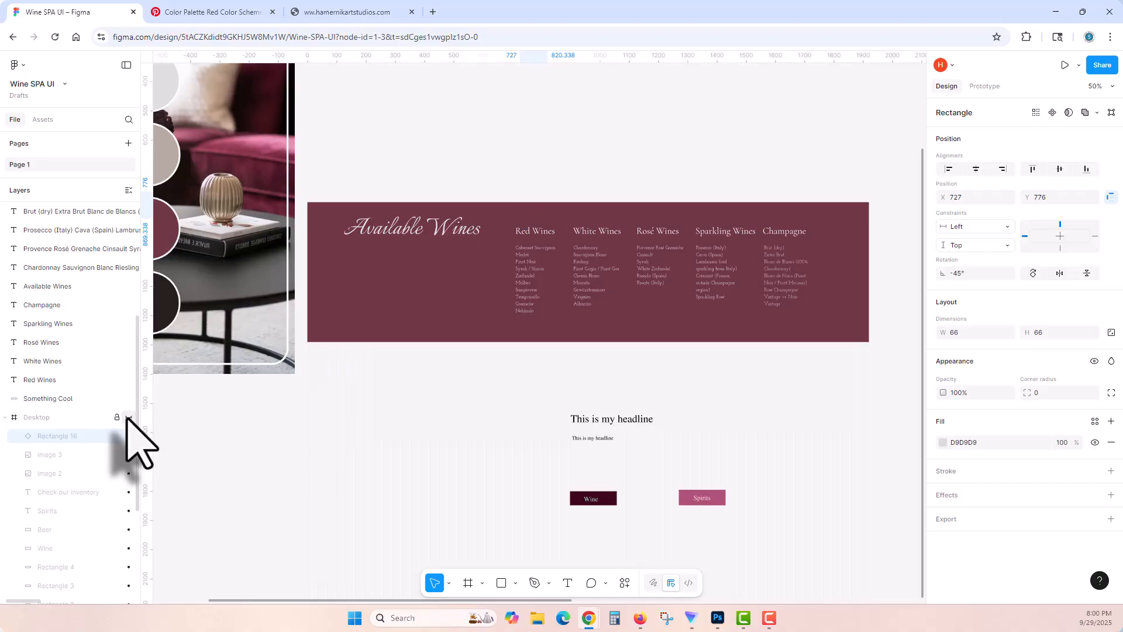
left_click(128, 417)
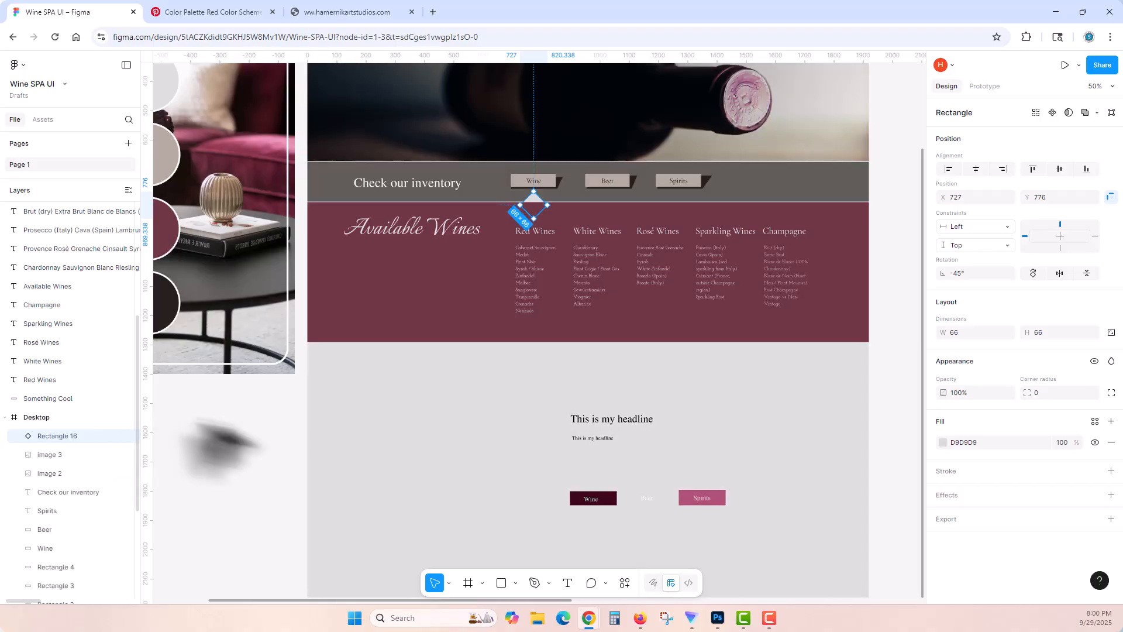
scroll(283, 446, "up", 3)
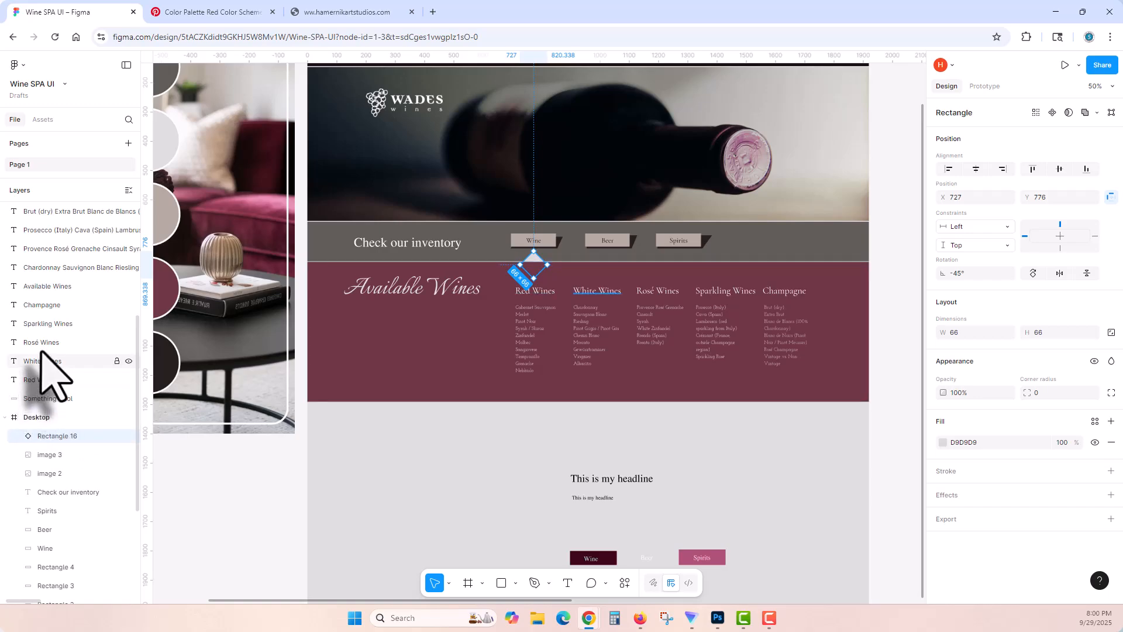
scroll(67, 304, "up", 3)
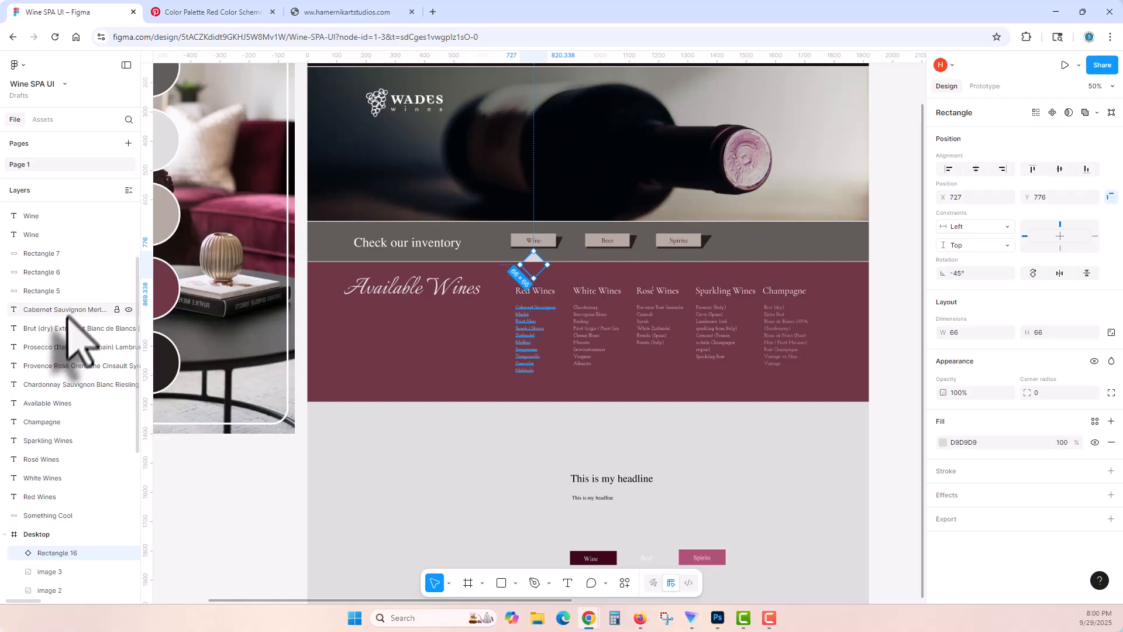
scroll(55, 333, "up", 3)
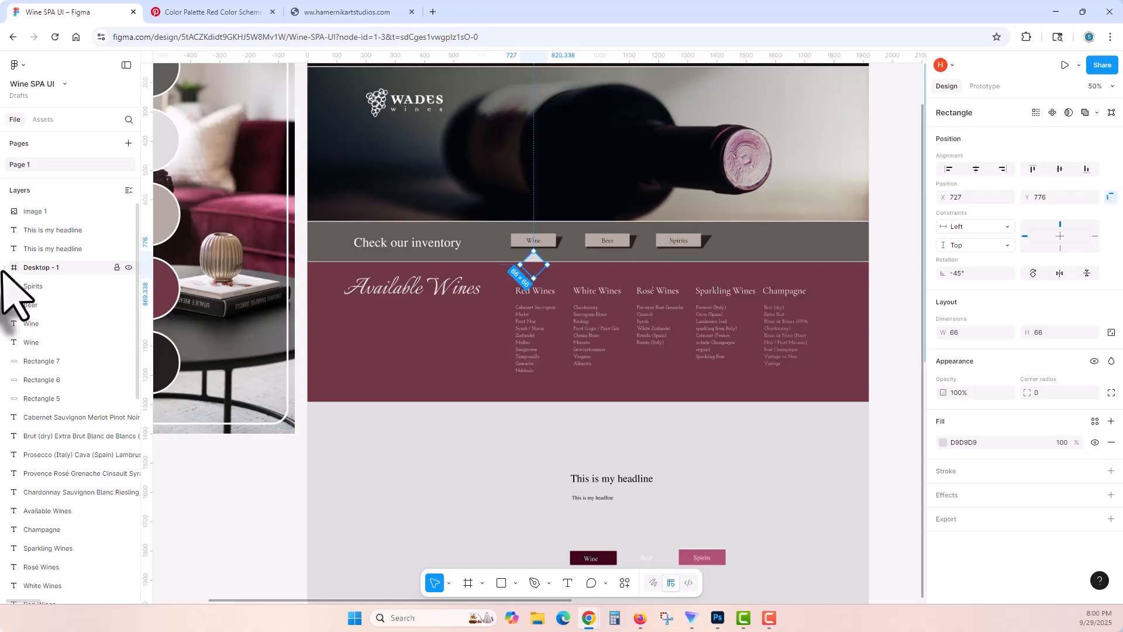
left_click(128, 267)
left_click(128, 267)
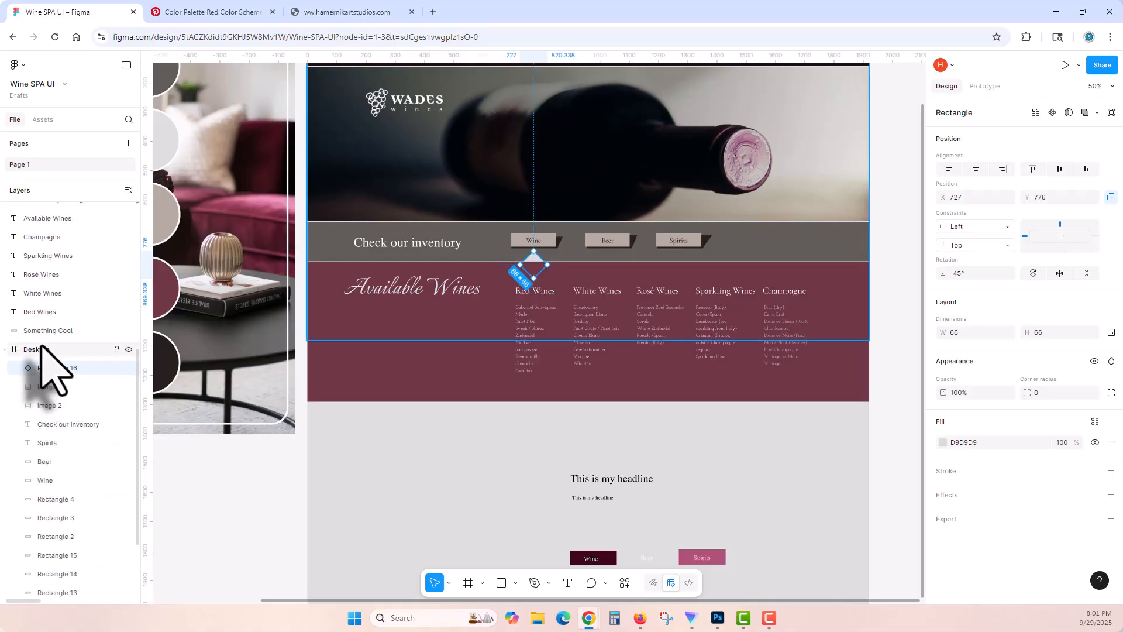
Step: Rename the Desktop frame as Website
double_click(40, 350)
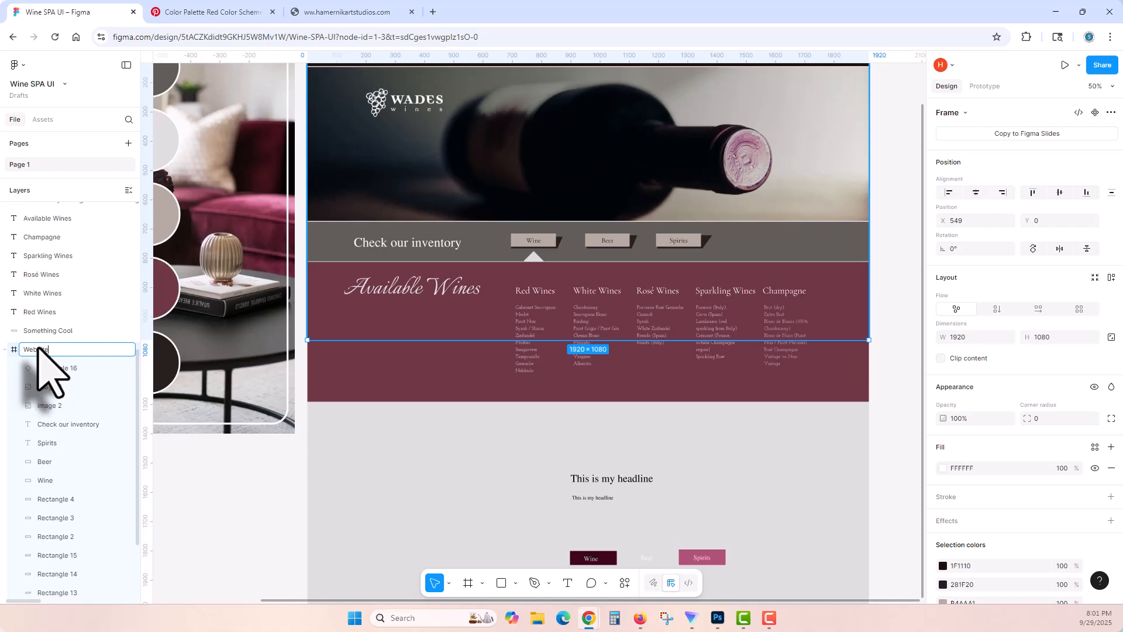
type("Website")
key("Return")
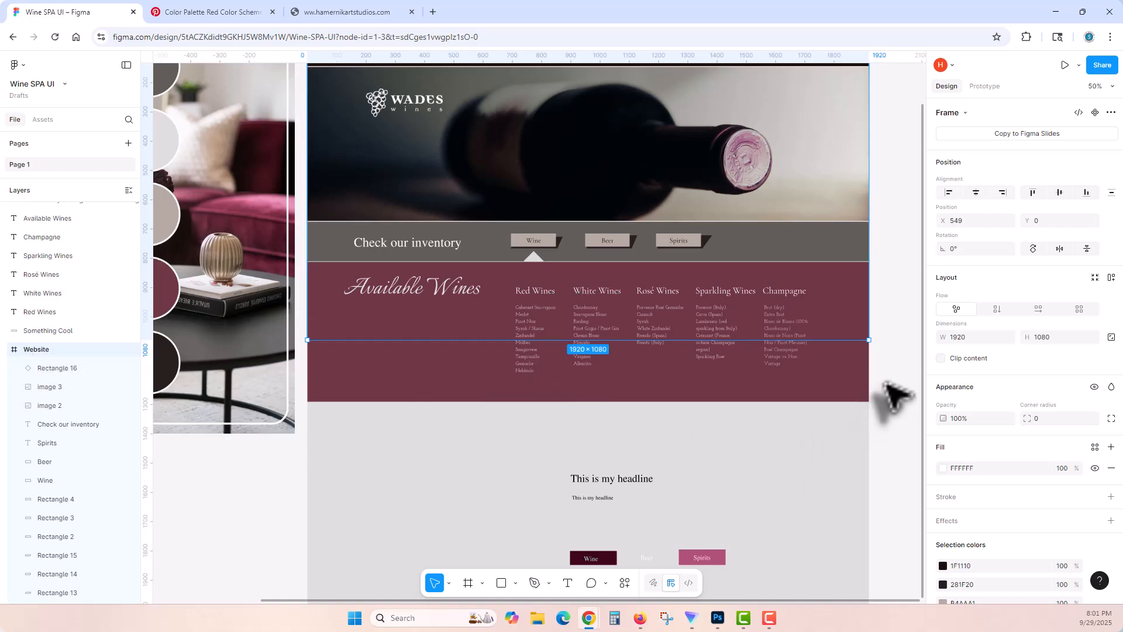
Step: Group the Available Wines background, heading and all wine columns, leaving the diamond out of the group
left_click(884, 383)
left_click_drag(886, 378, 373, 282)
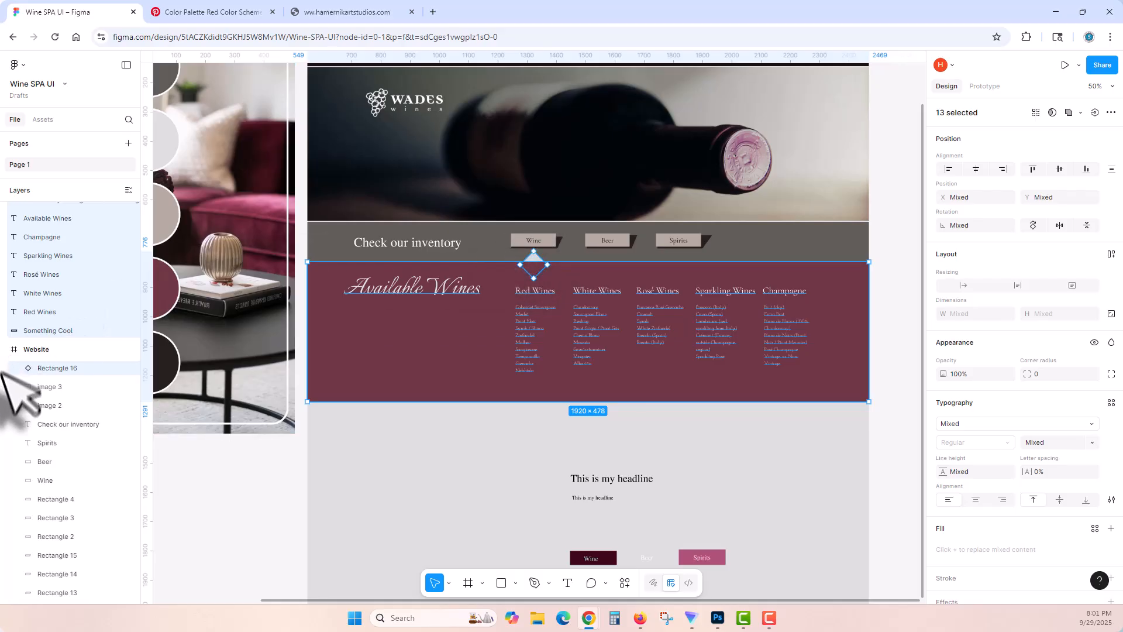
left_click(70, 370, "shift")
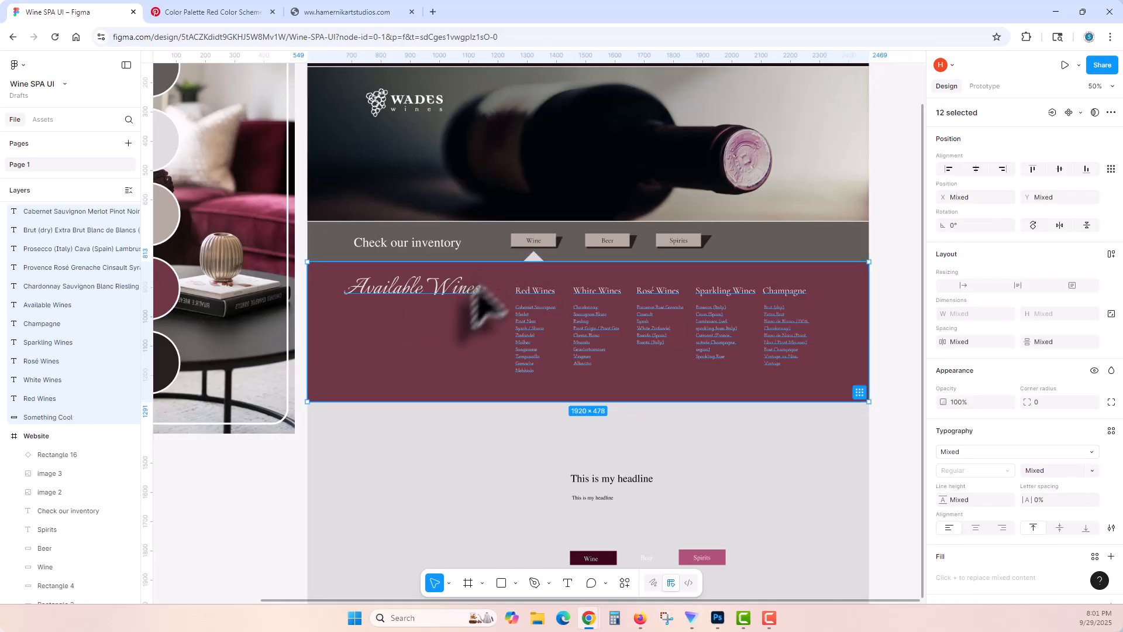
left_click(69, 417, "shift")
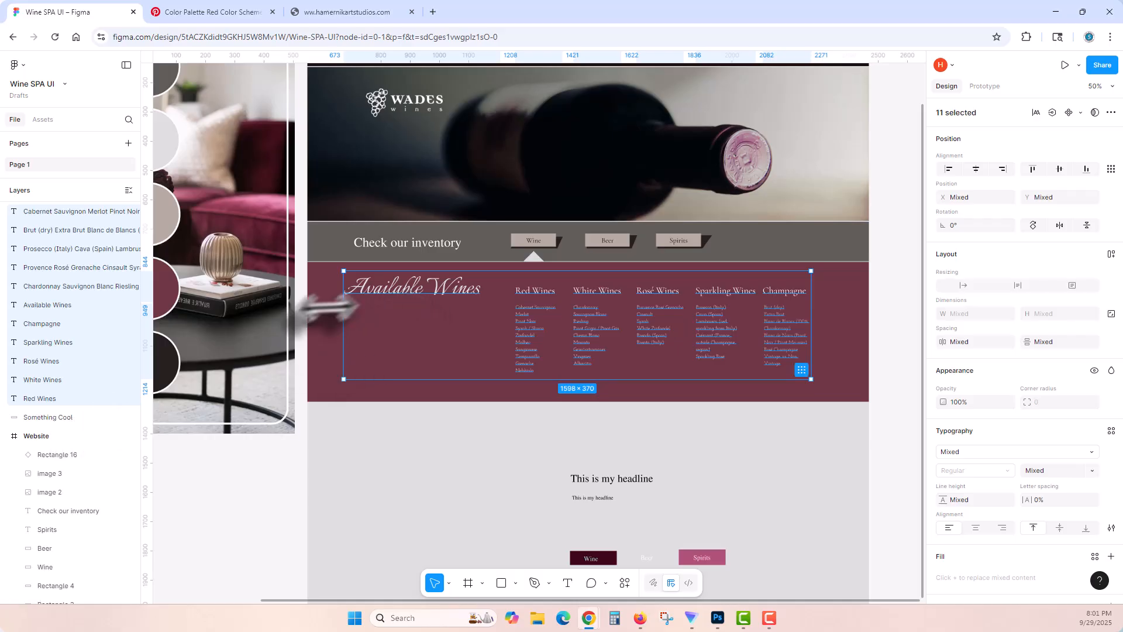
left_click(330, 334, "shift")
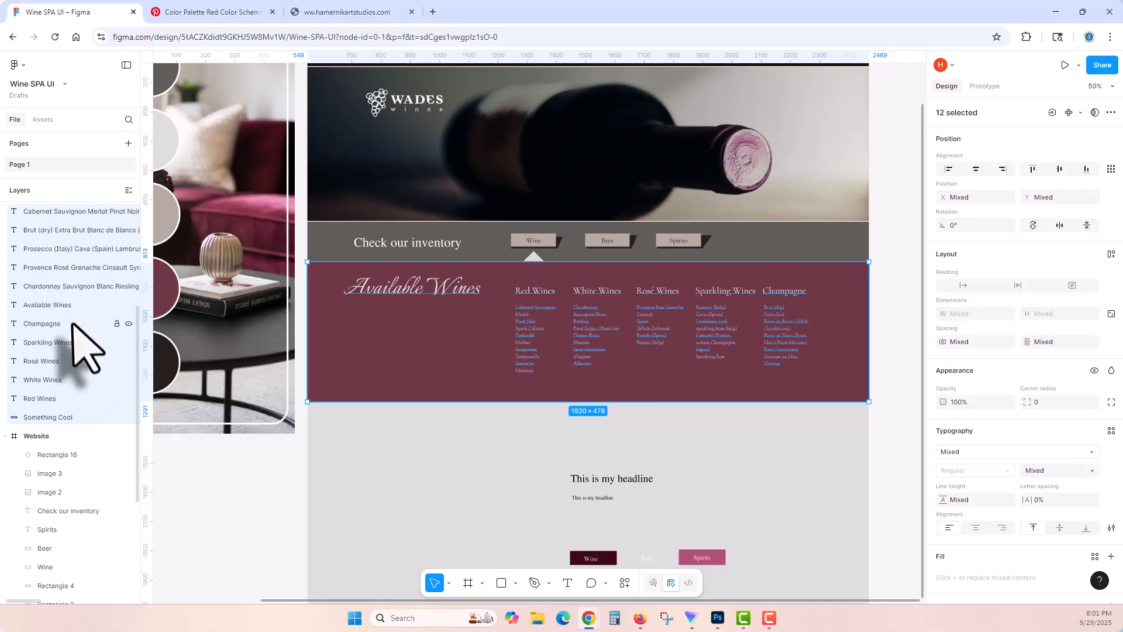
scroll(88, 351, "up", 4)
right_click(427, 332)
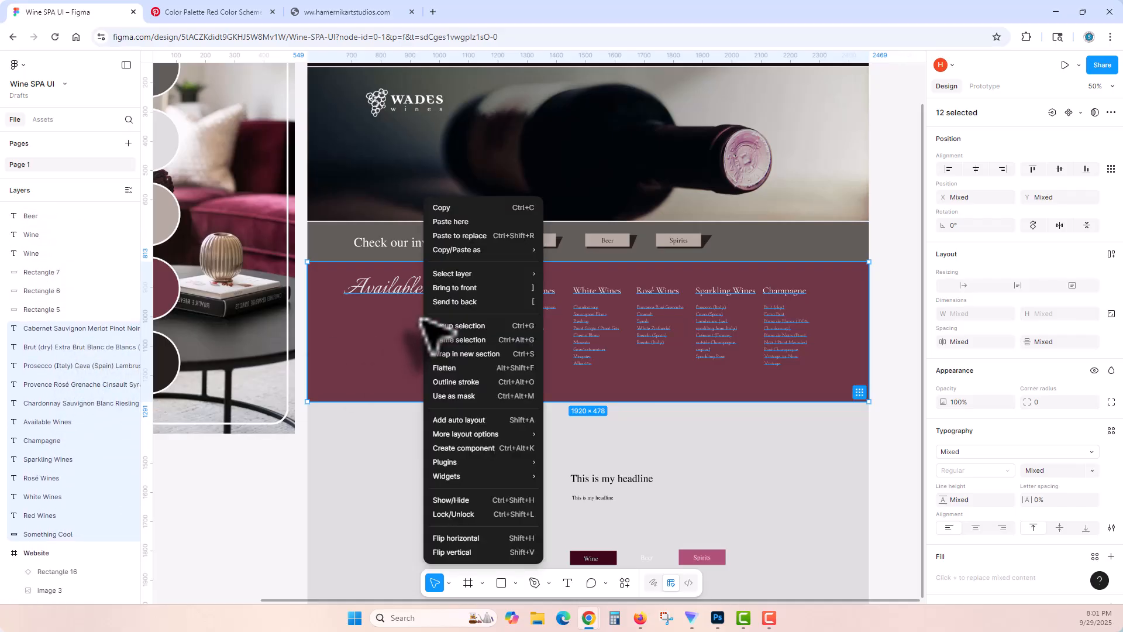
left_click(459, 325)
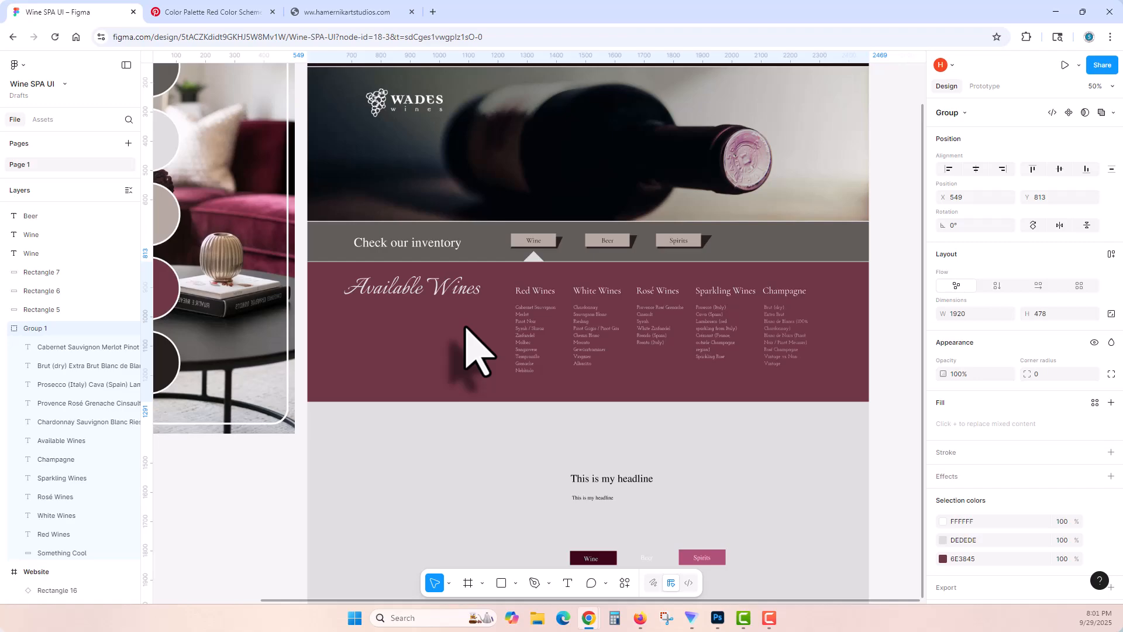
Step: Name the Available Wines group Wine Dropdown and collapse it in the layer list
double_click(36, 329)
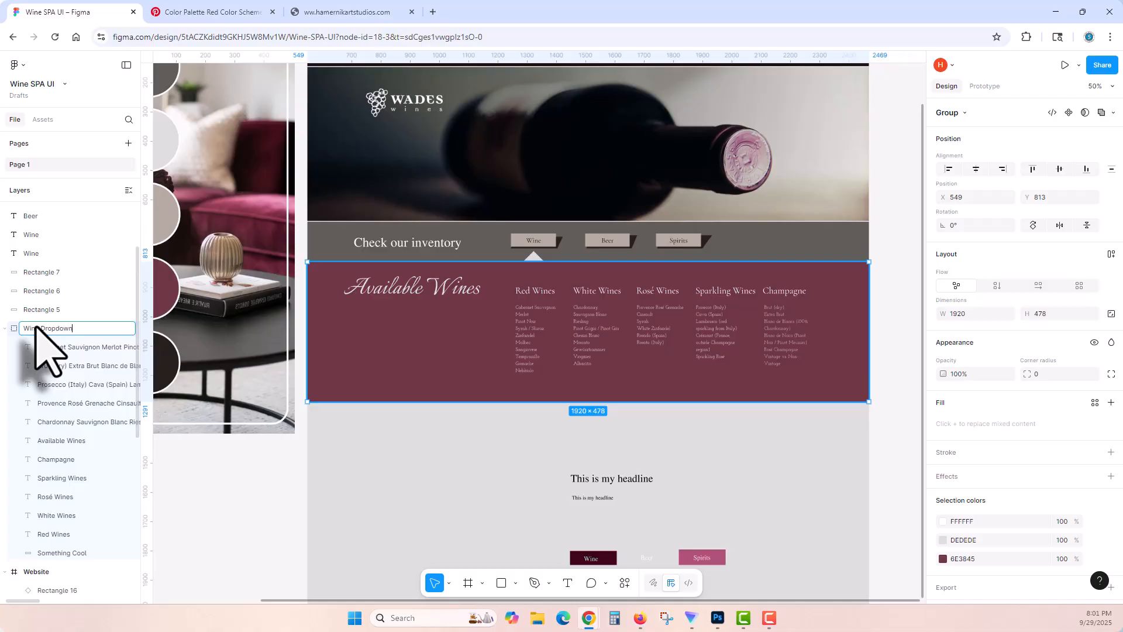
type("Wine Dropdown")
key("Return")
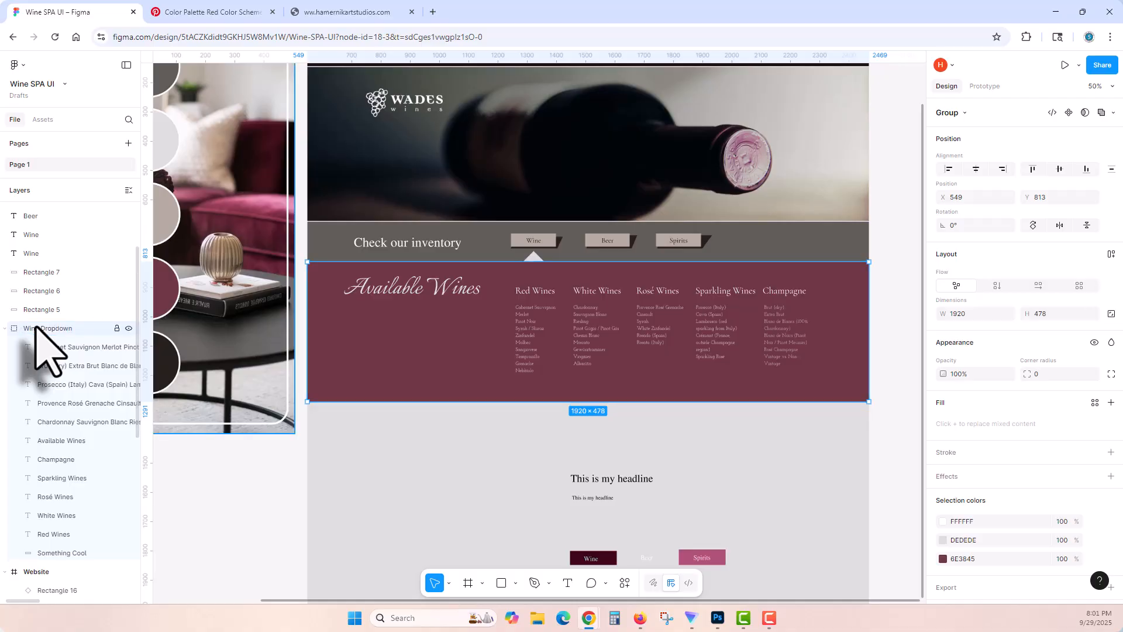
left_click(5, 328)
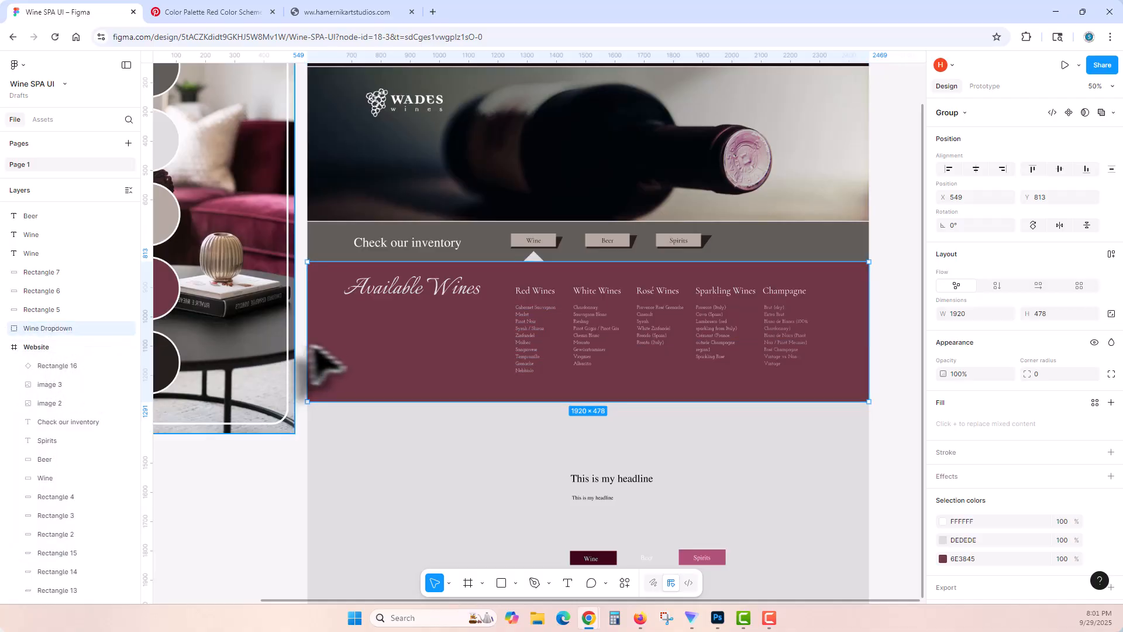
Step: Unlock the Wine Selector band behind the Check our inventory text and identify the neighbouring Something Cool header layer
key("Escape")
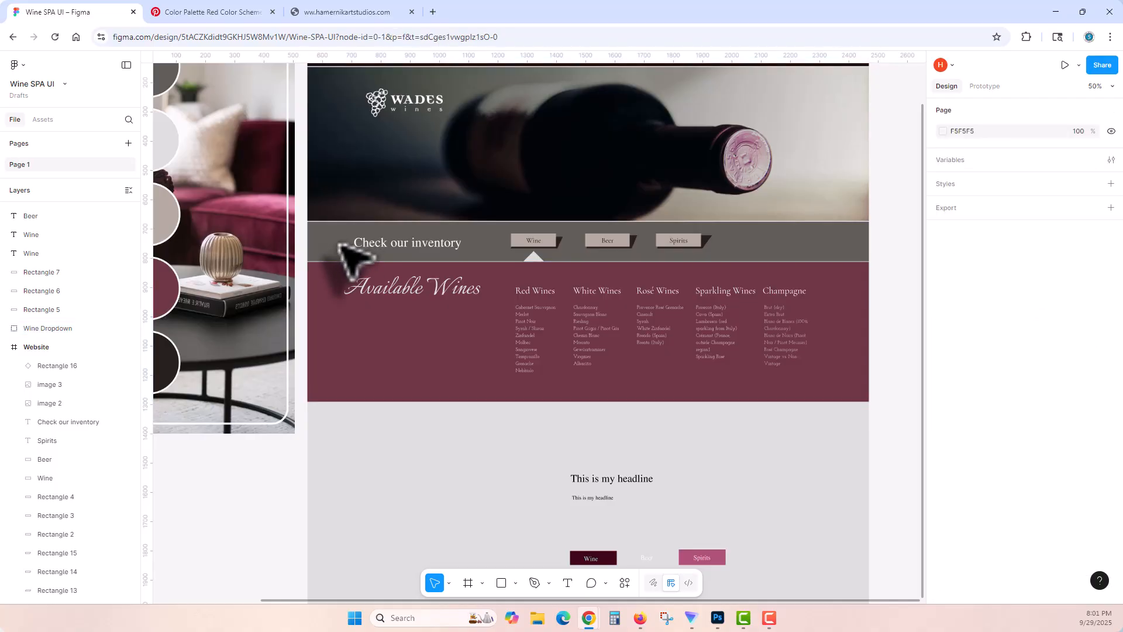
left_click(364, 248)
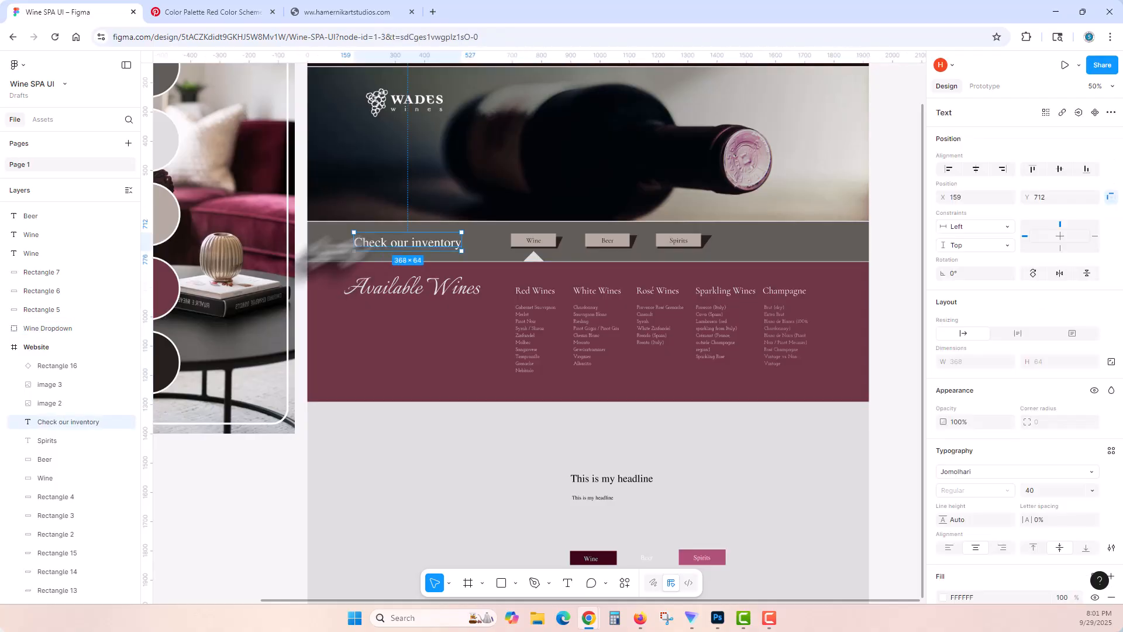
scroll(82, 421, "down", 3)
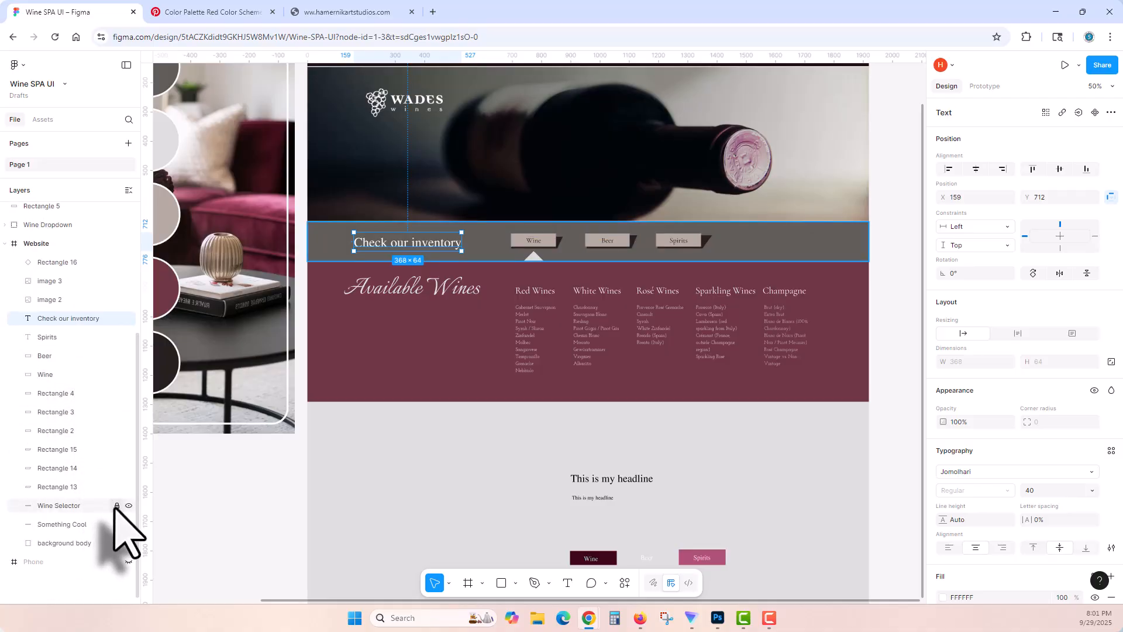
left_click(315, 250)
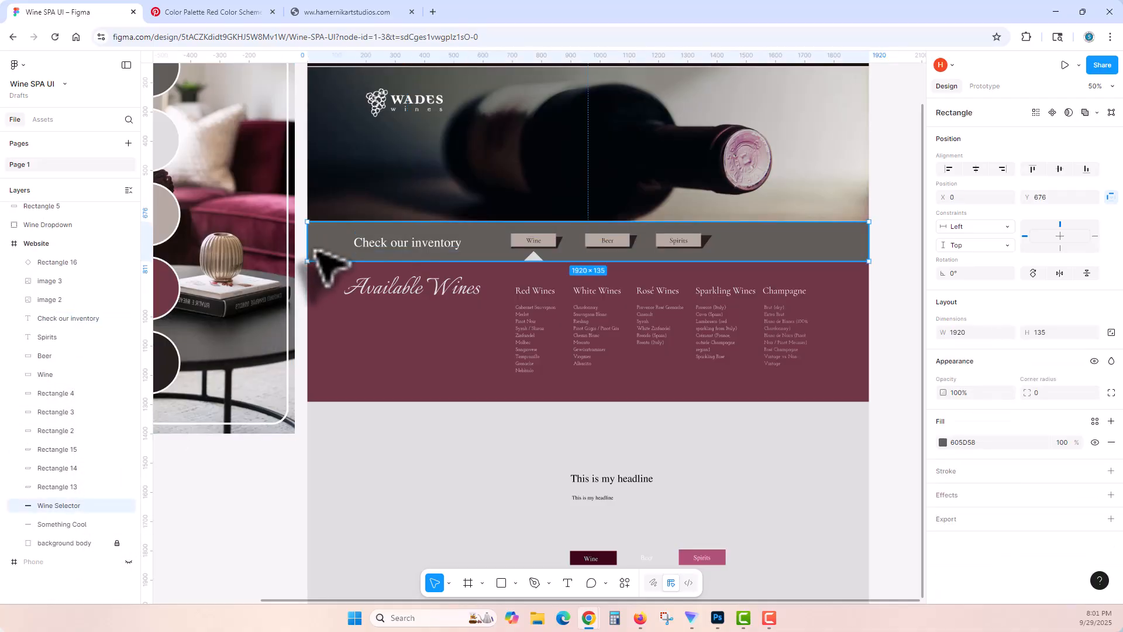
left_click(68, 525)
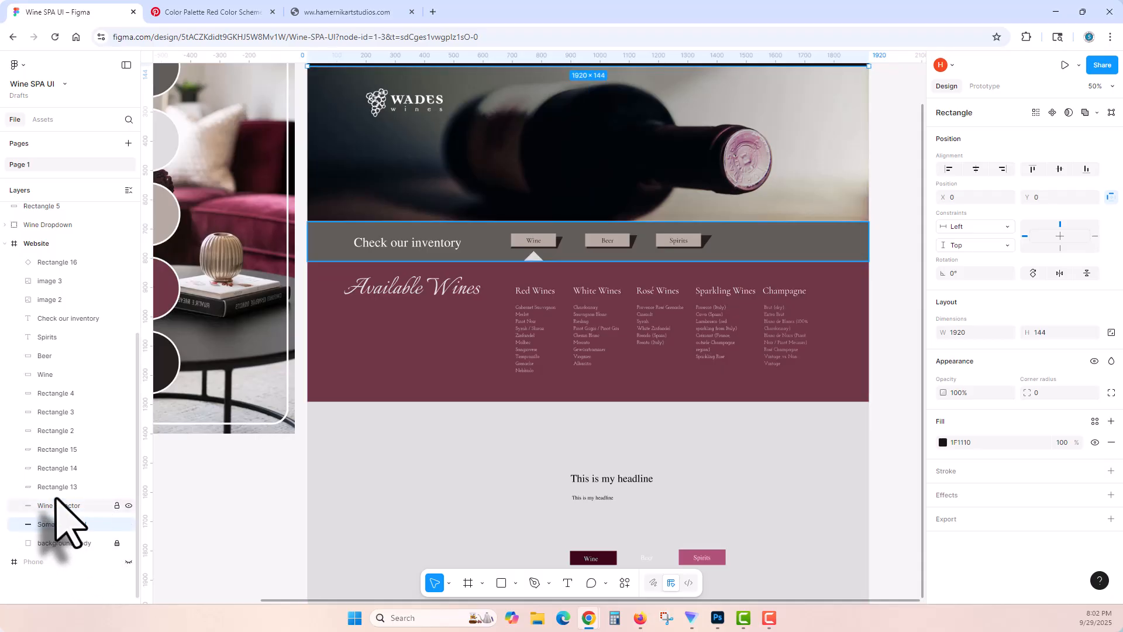
Step: Move the Wine Dropdown group into the Website frame directly below the Wine Selector layer, and check the stacking by briefly hiding Wine Selector
scroll(65, 527, "up", 3)
left_click(74, 400)
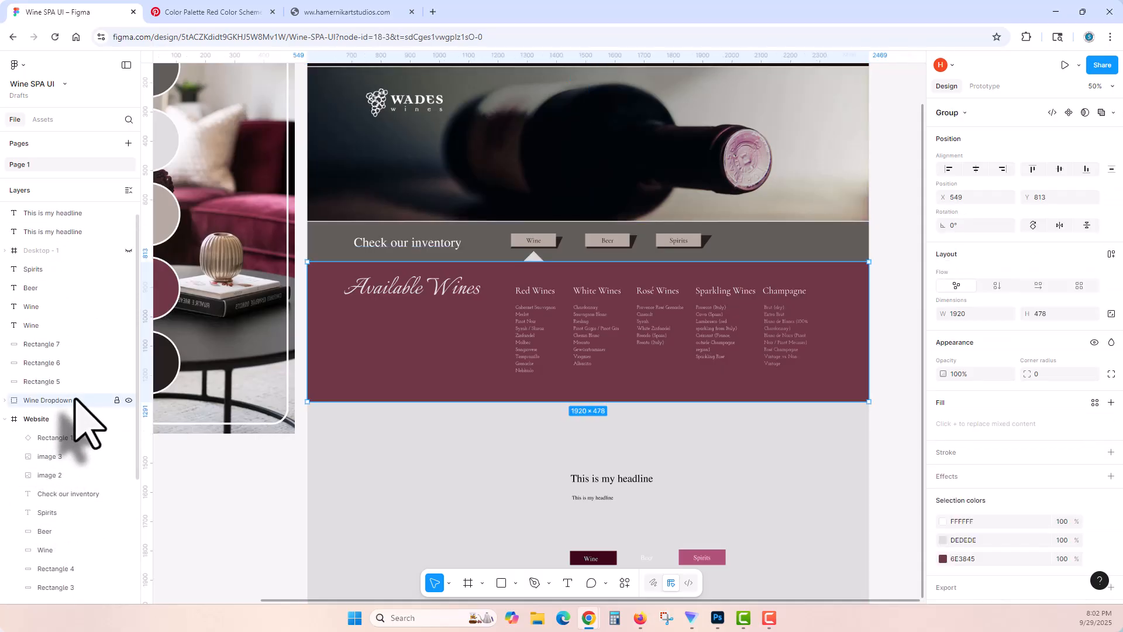
left_click_drag(76, 399, 77, 515)
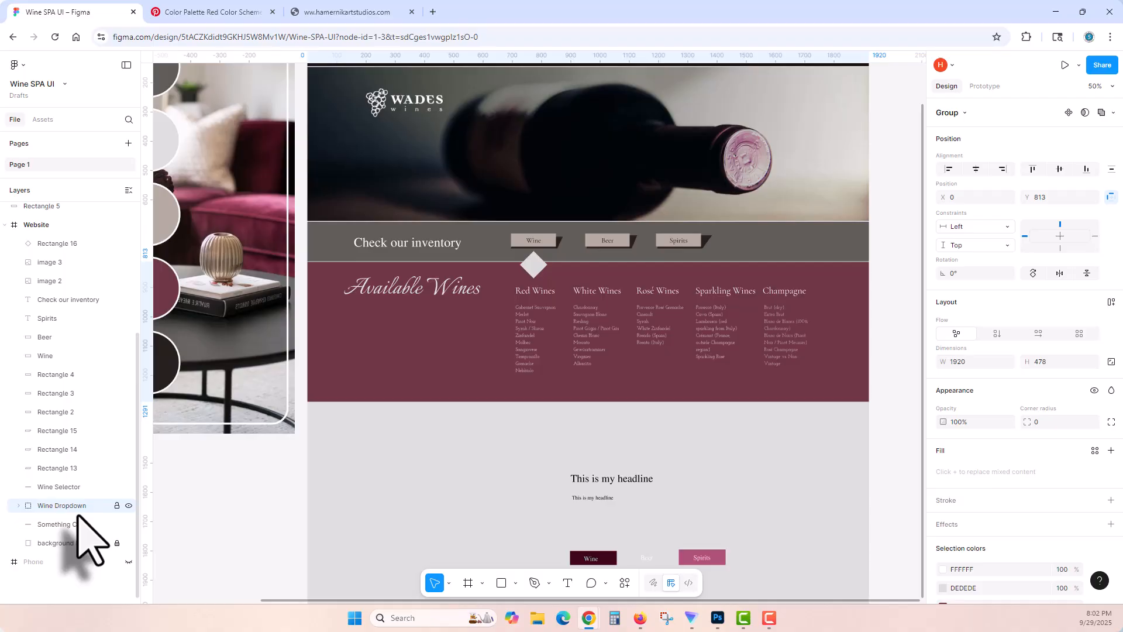
left_click(128, 486)
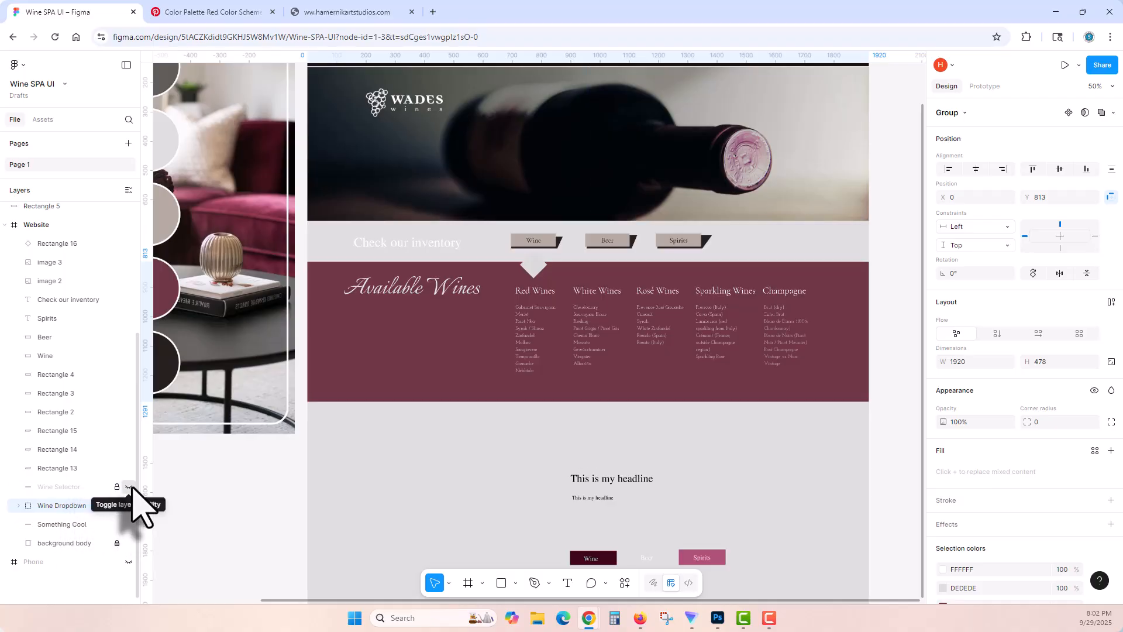
left_click(128, 487)
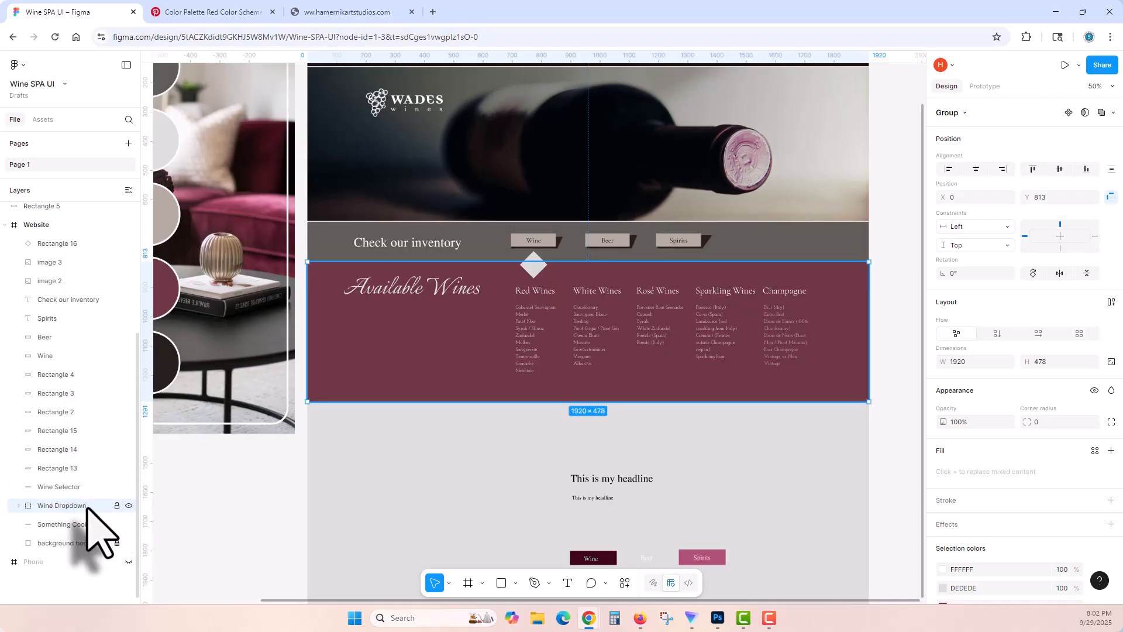
Step: Shrink the diamond under the Wine button to about 37.71 by 37.71 and position it at X 746, Y 784
left_click(533, 265)
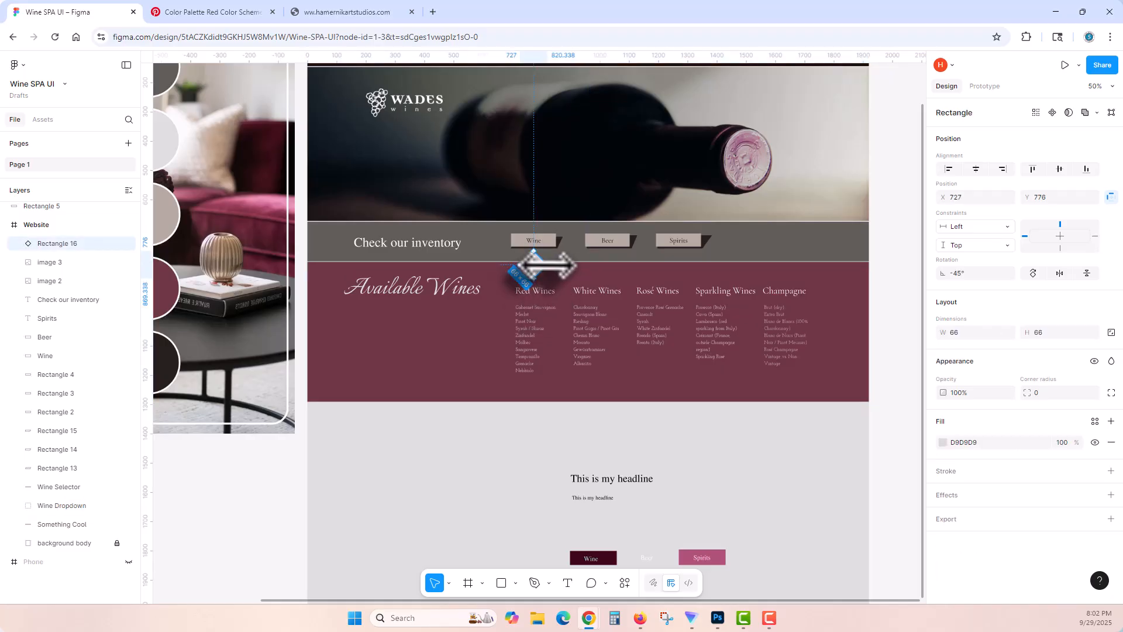
left_click_drag(548, 265, 532, 266)
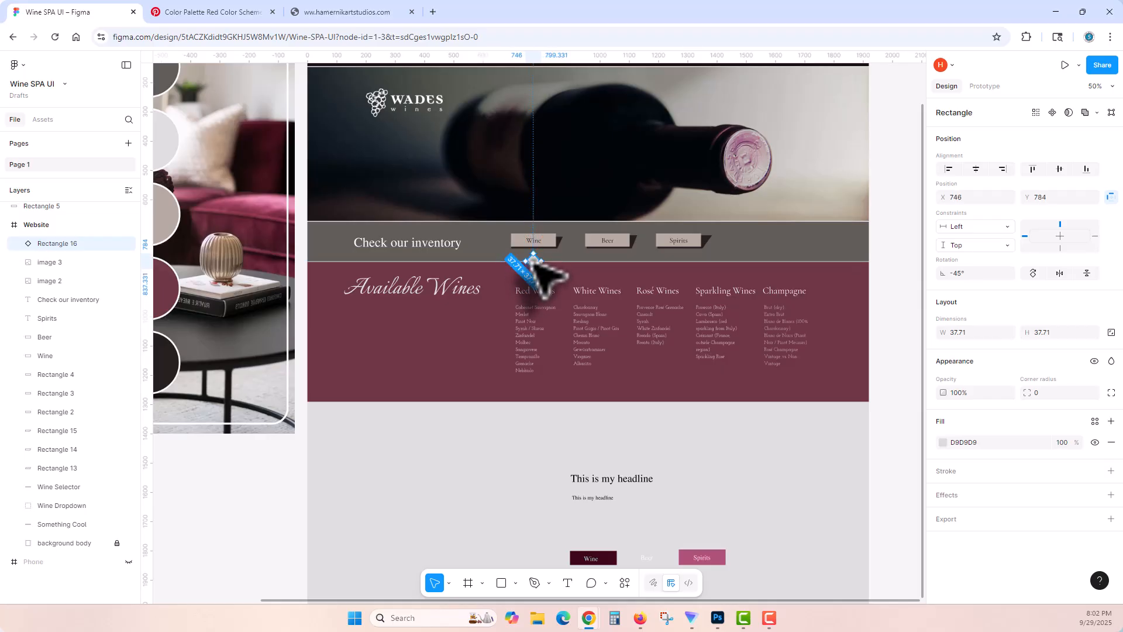
Step: Reshape the diamond beneath the Wine button into a downward-pointing triangle by moving its upper vertex to about X 771, Y 810.67
key("z")
left_click(530, 262)
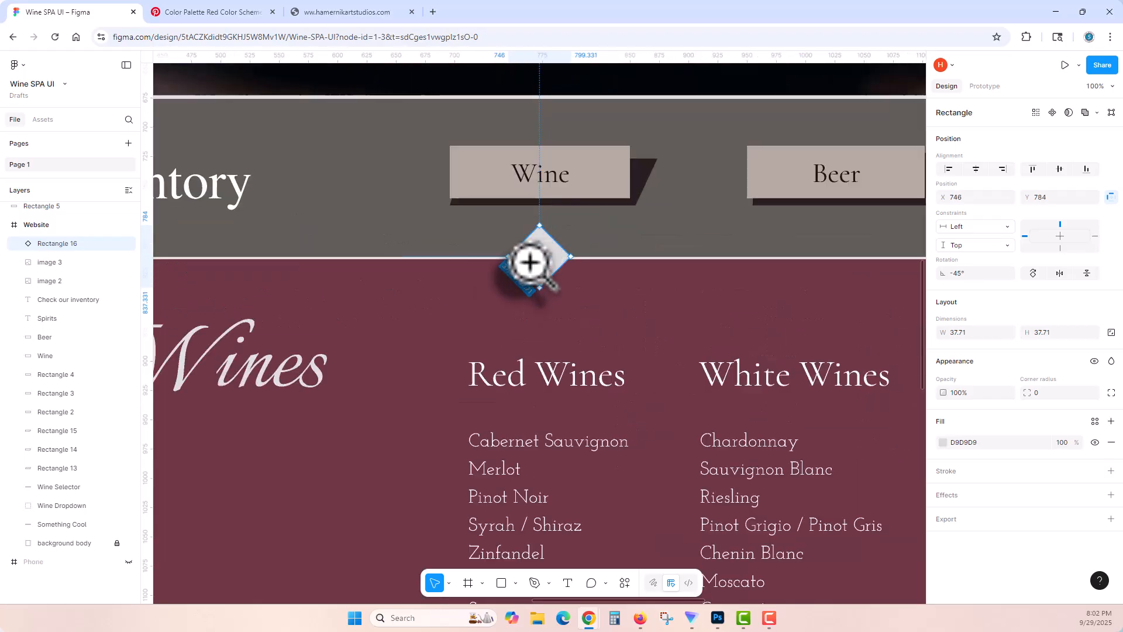
left_click(530, 262)
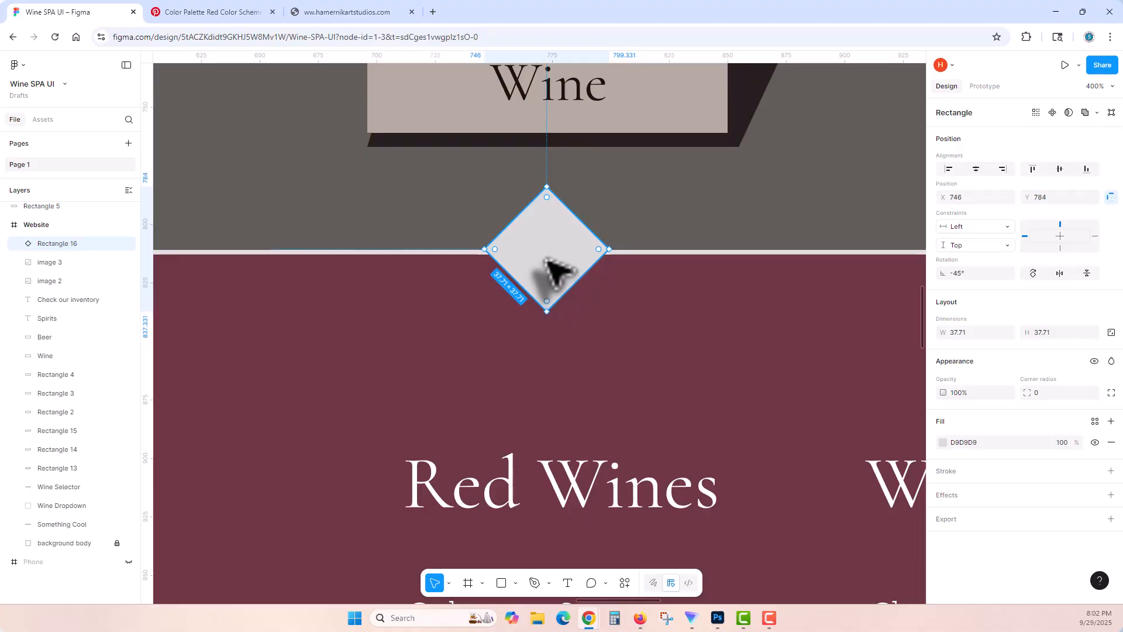
double_click(556, 270)
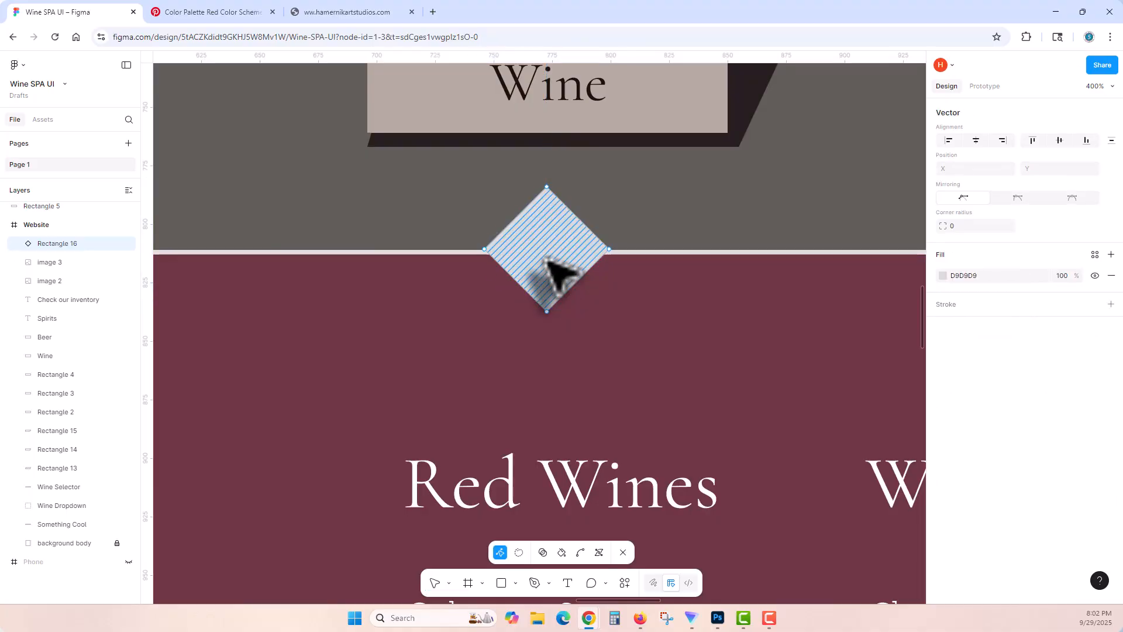
left_click(547, 187)
left_click_drag(547, 187, 541, 244)
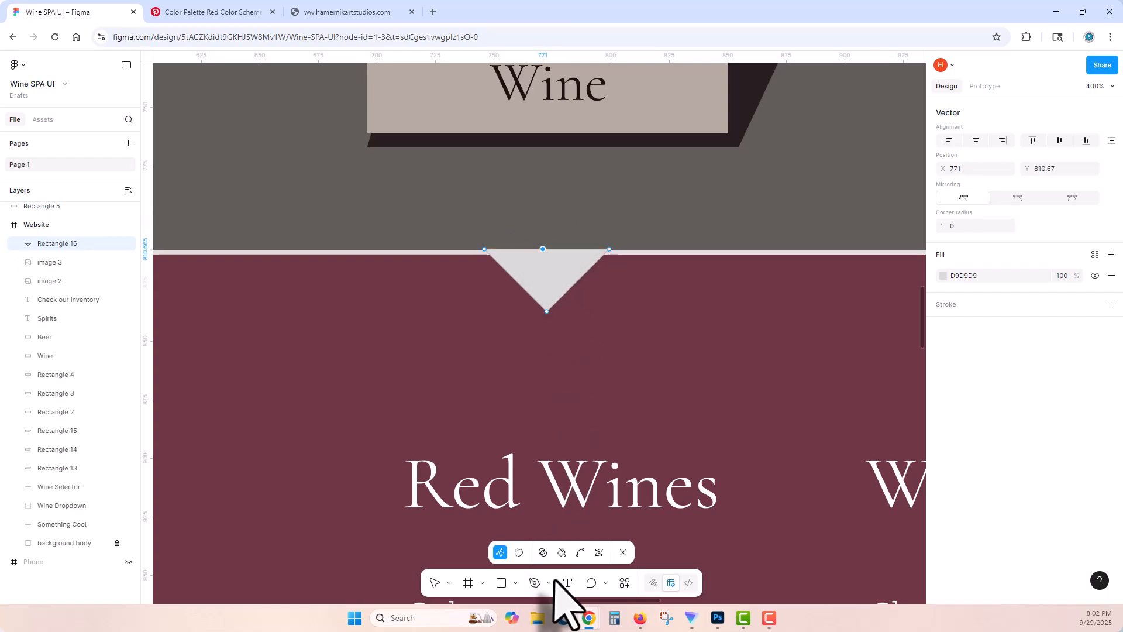
left_click(534, 583)
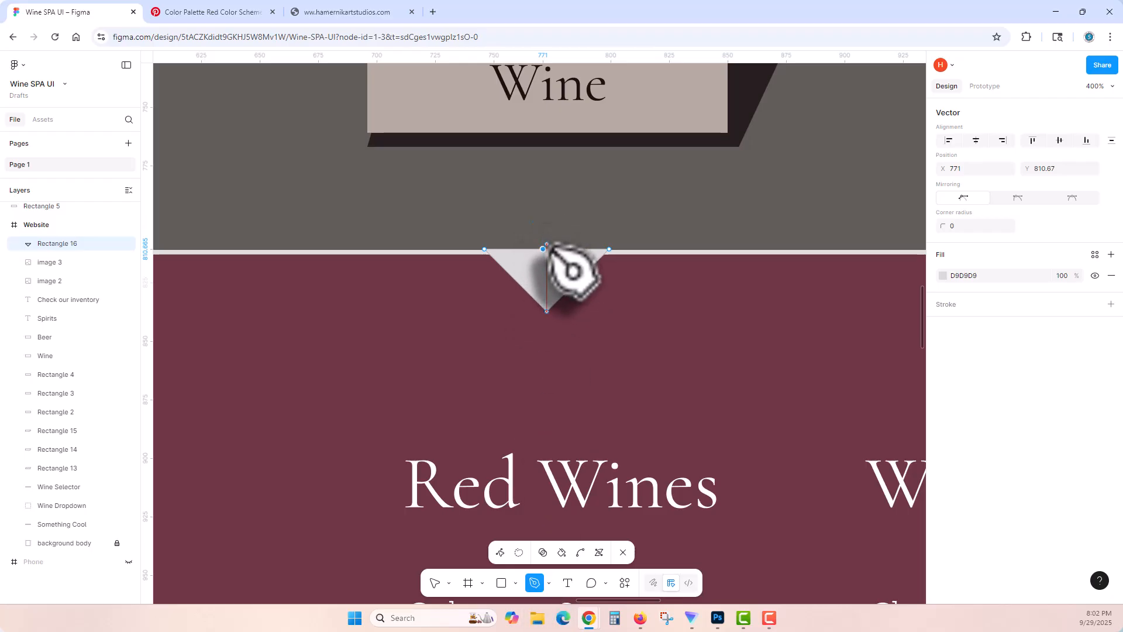
left_click(535, 272)
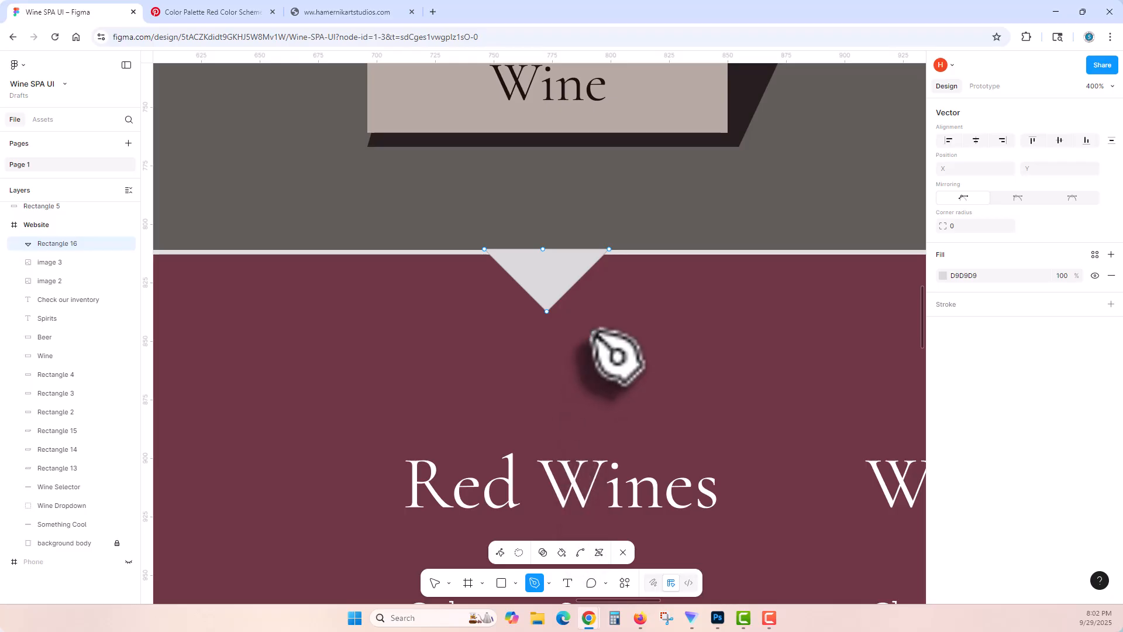
left_click(434, 583)
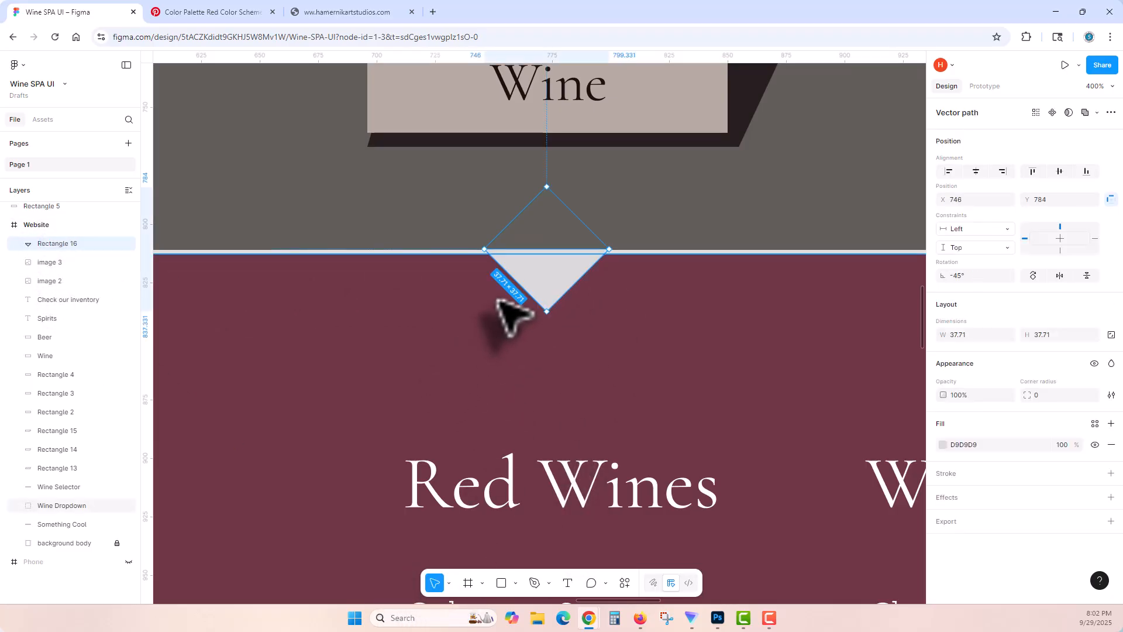
Step: Move the triangle pointer to X 739, Y 786 beneath the Wine button and check its placement against the dropdown section
scroll(499, 300, "down", 5)
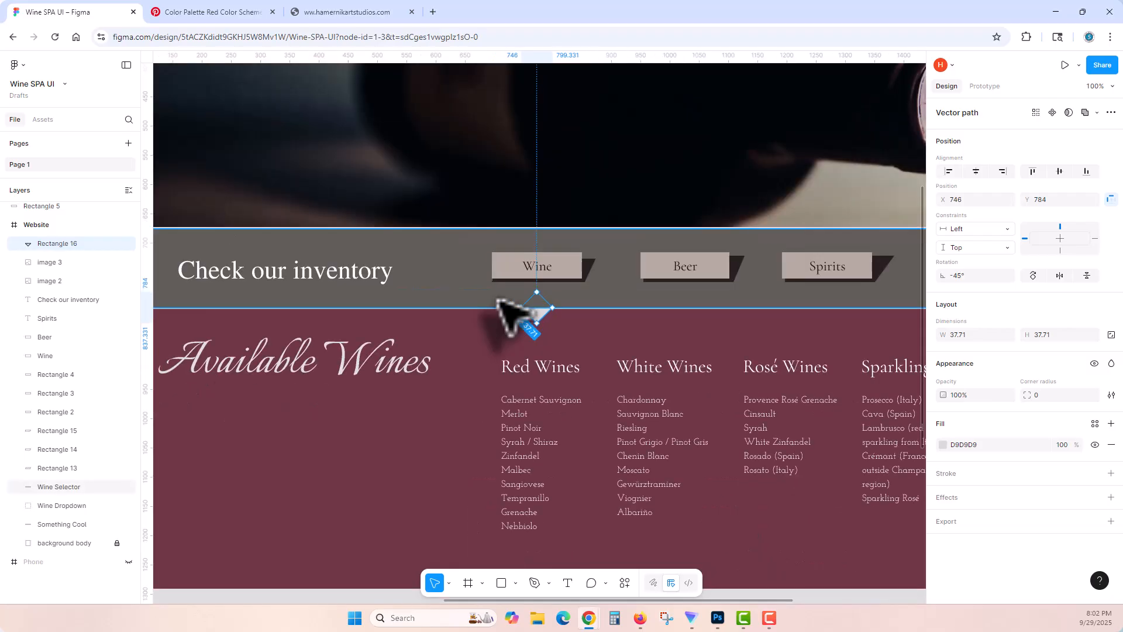
left_click(429, 274)
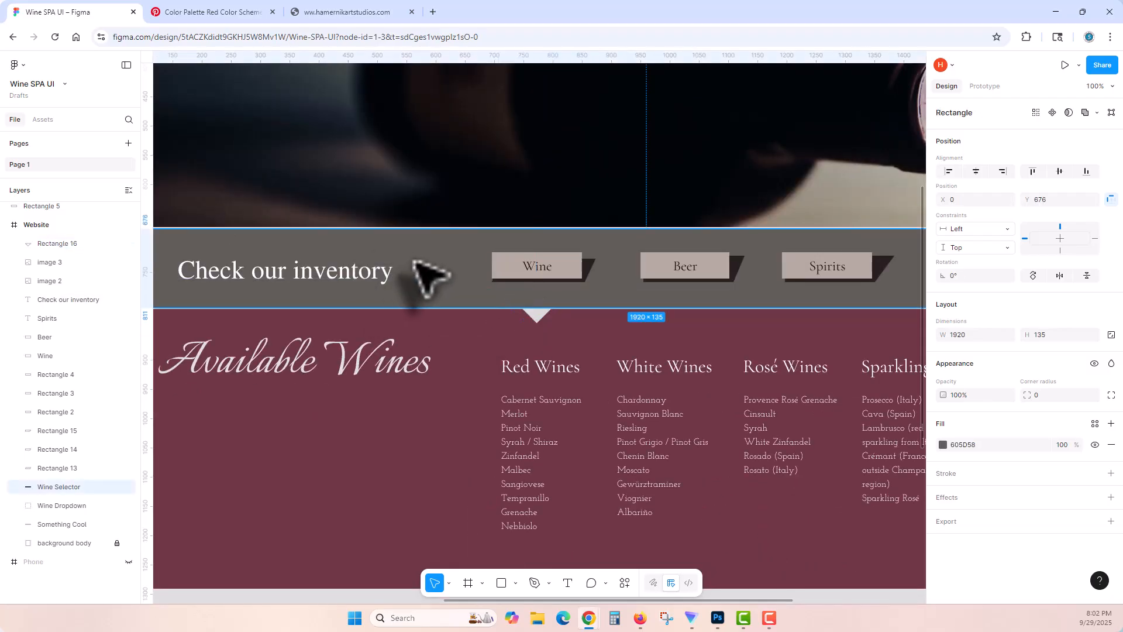
scroll(429, 274, "down", 2)
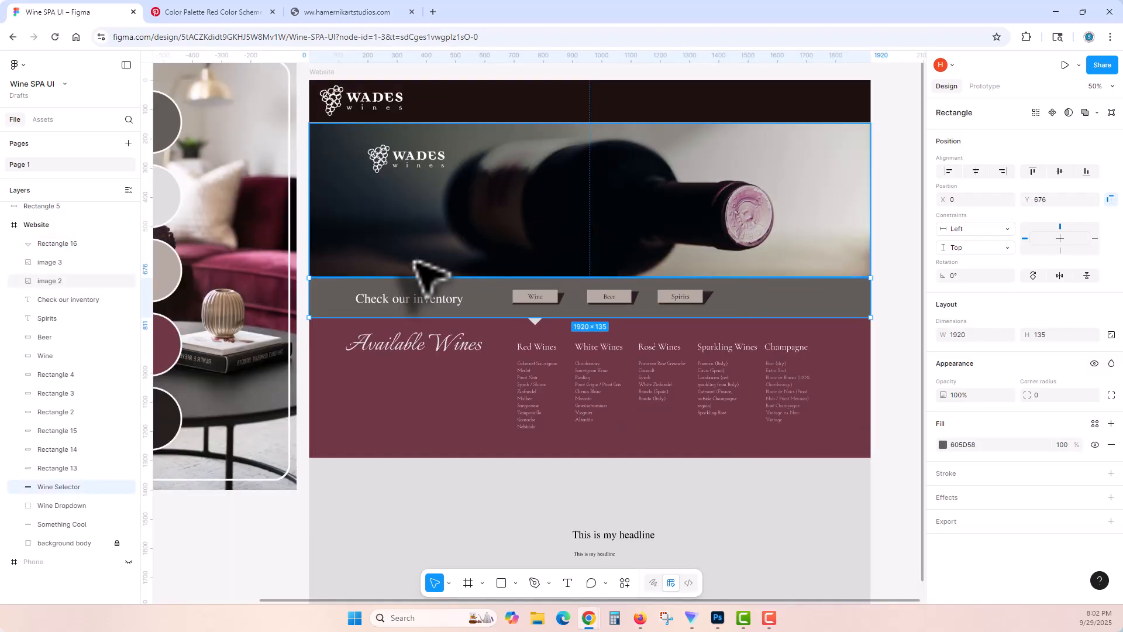
left_click(535, 318)
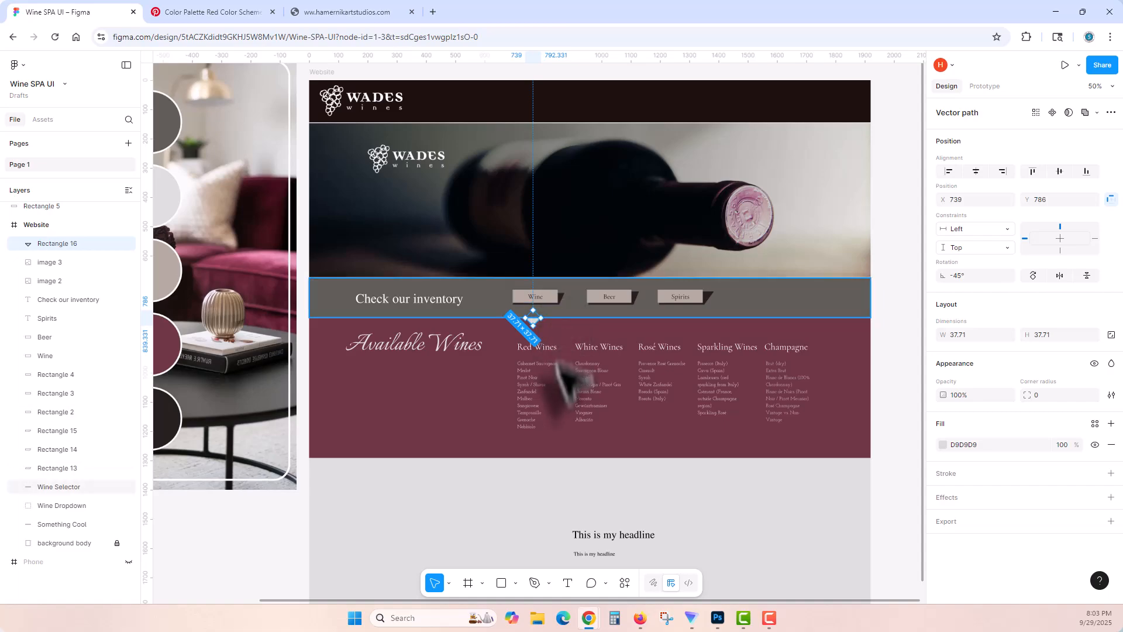
left_click(530, 367)
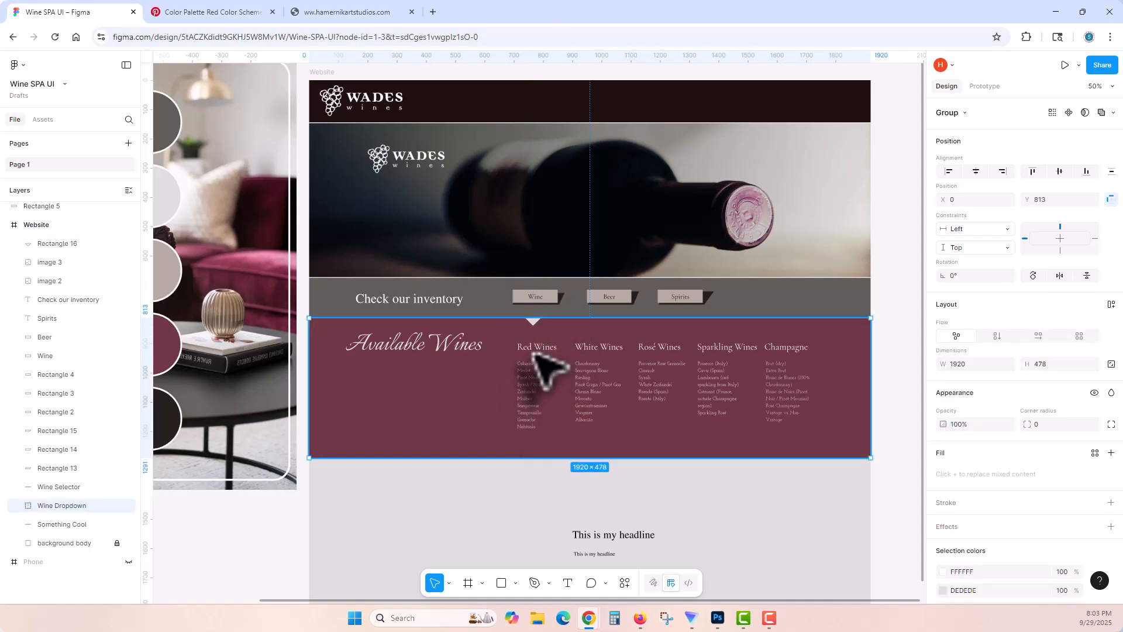
left_click(531, 386)
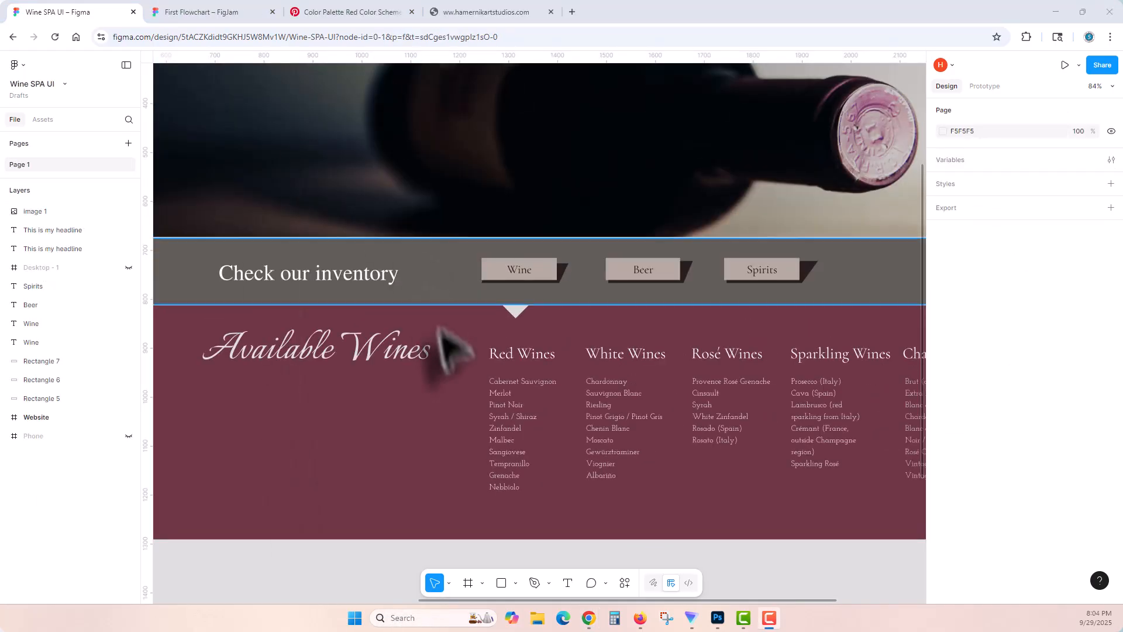
Step: Switch to the First Flowchart board in FigJam and examine the wine table and product detail layout in Section 2
left_click(223, 12)
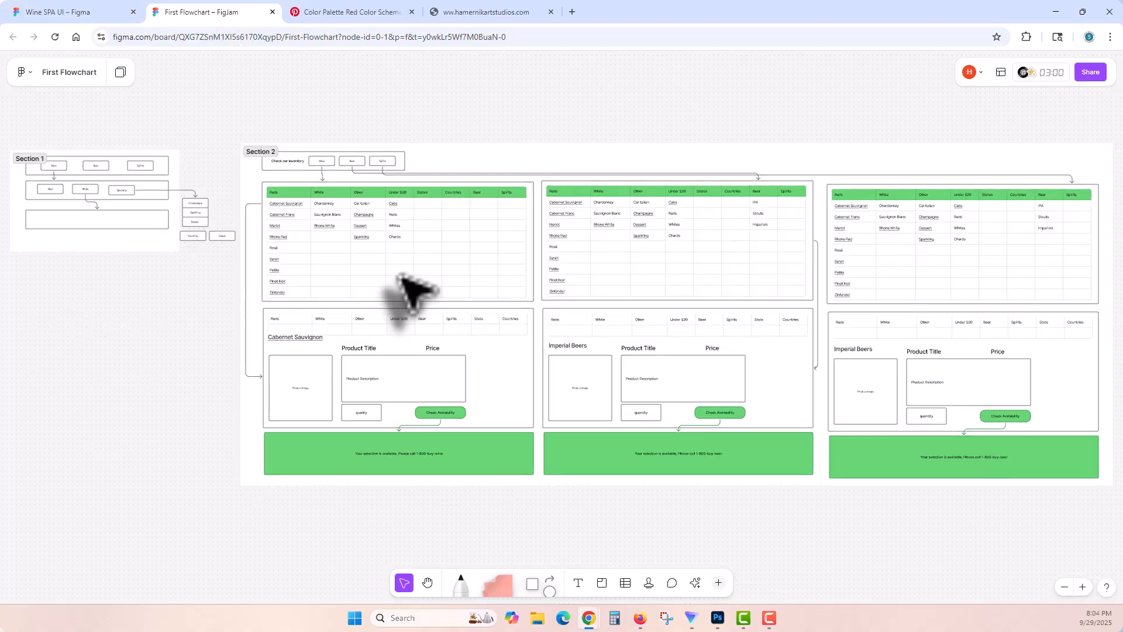
scroll(412, 287, "up", 3)
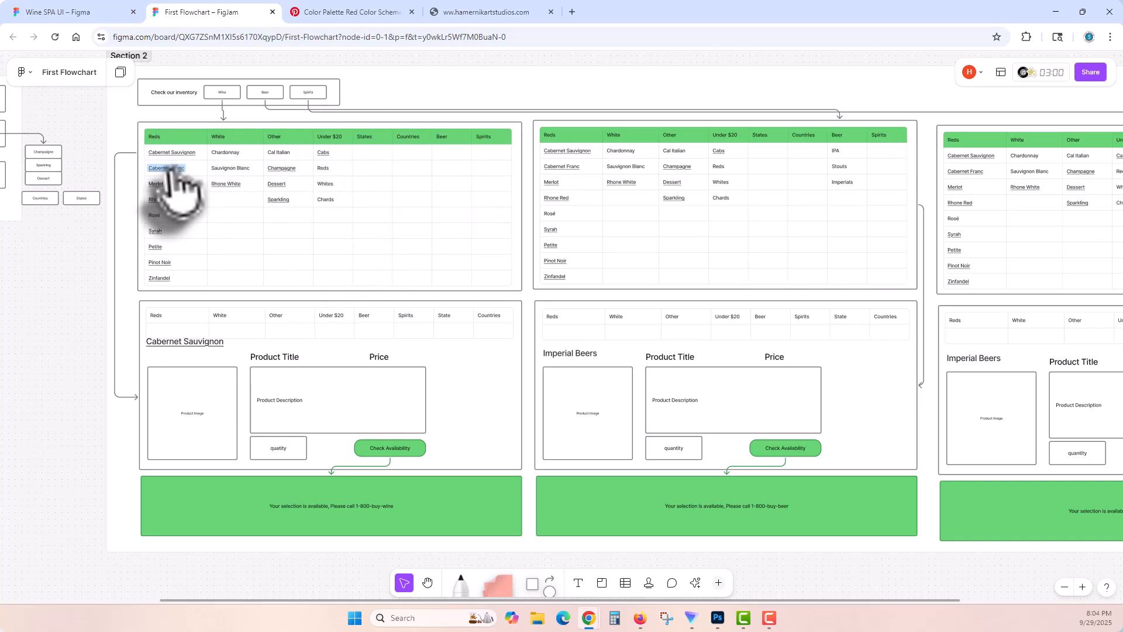
double_click(172, 341)
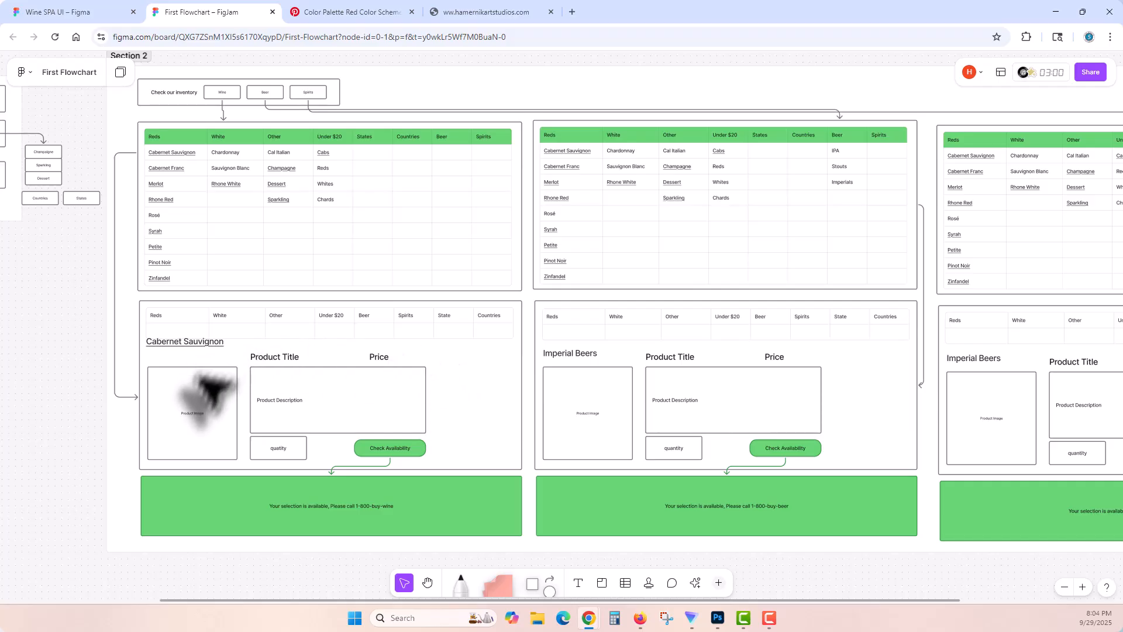
left_click(202, 408)
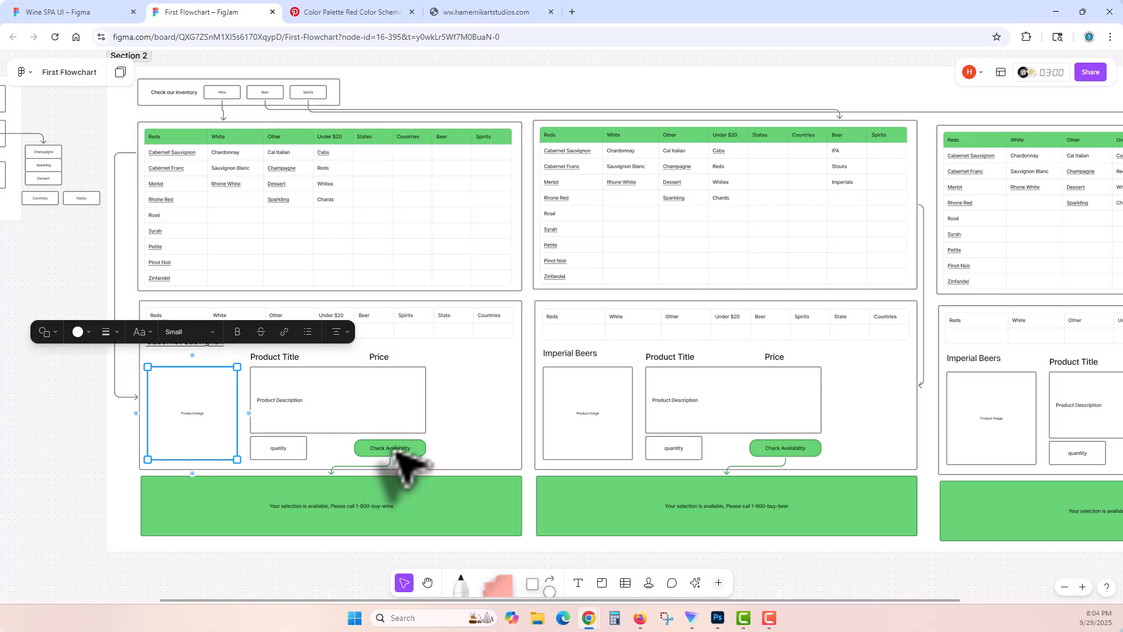
Step: Return to the Wine SPA UI file and move the sample headlines and sample buttons out of the Website frame's lower area, beneath the palette image
left_click(109, 12)
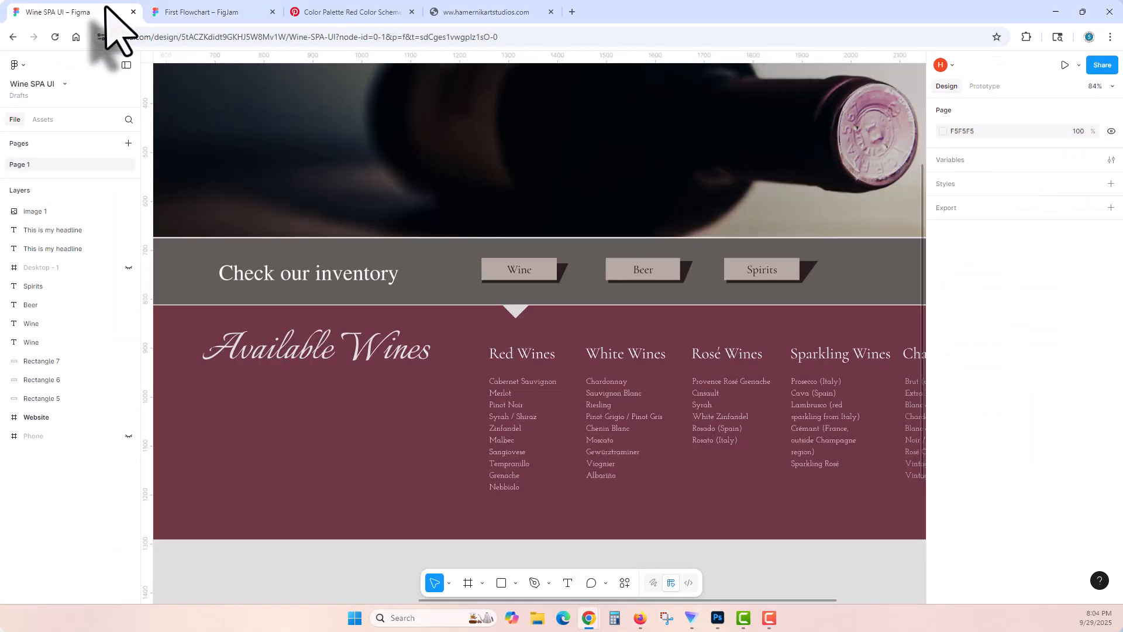
scroll(483, 456, "down", 3)
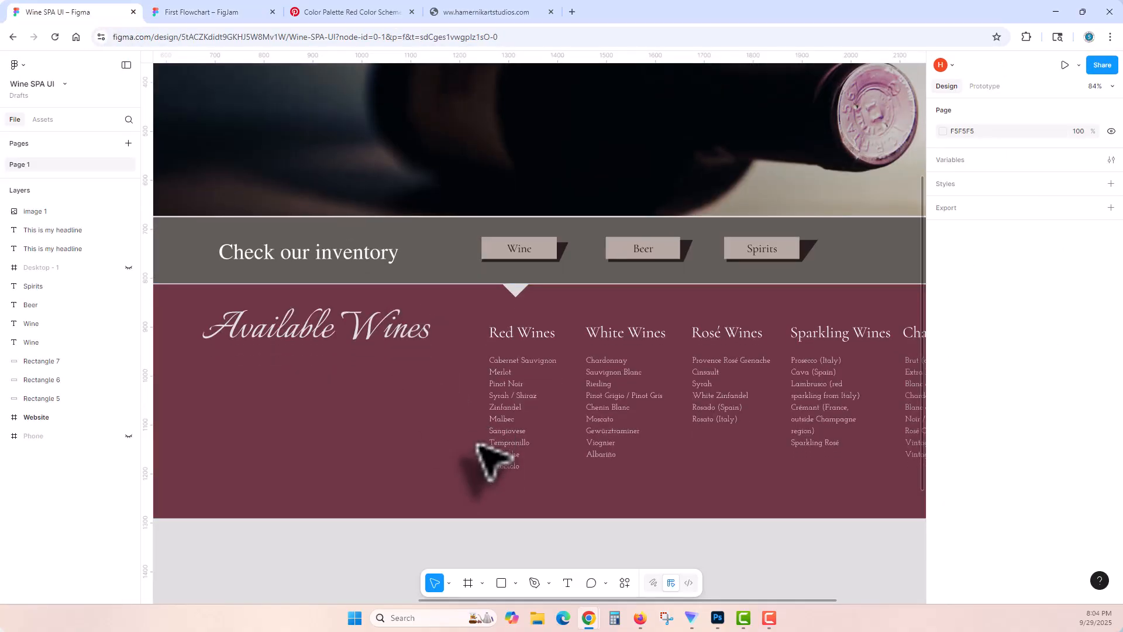
key("shift+1")
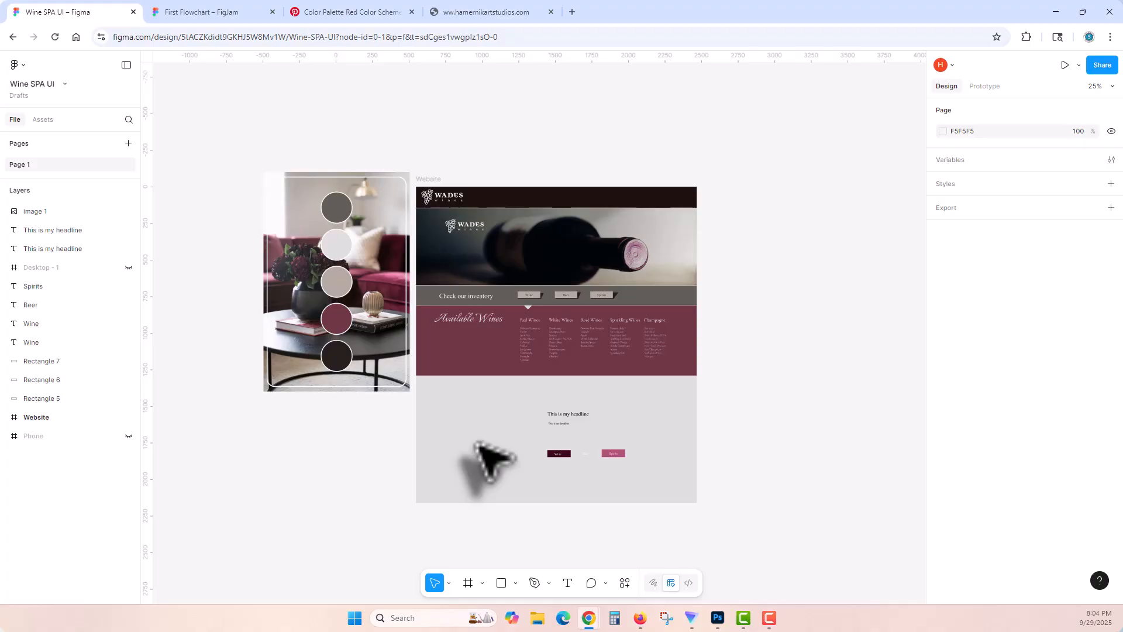
key("ctrl+plus")
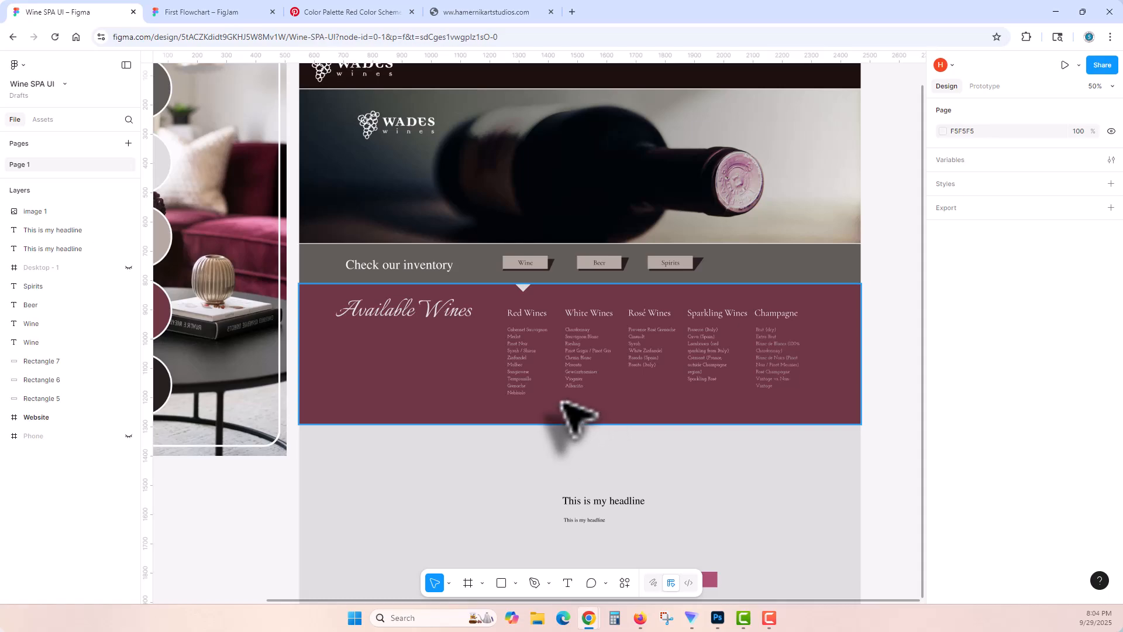
scroll(650, 462, "down", 3)
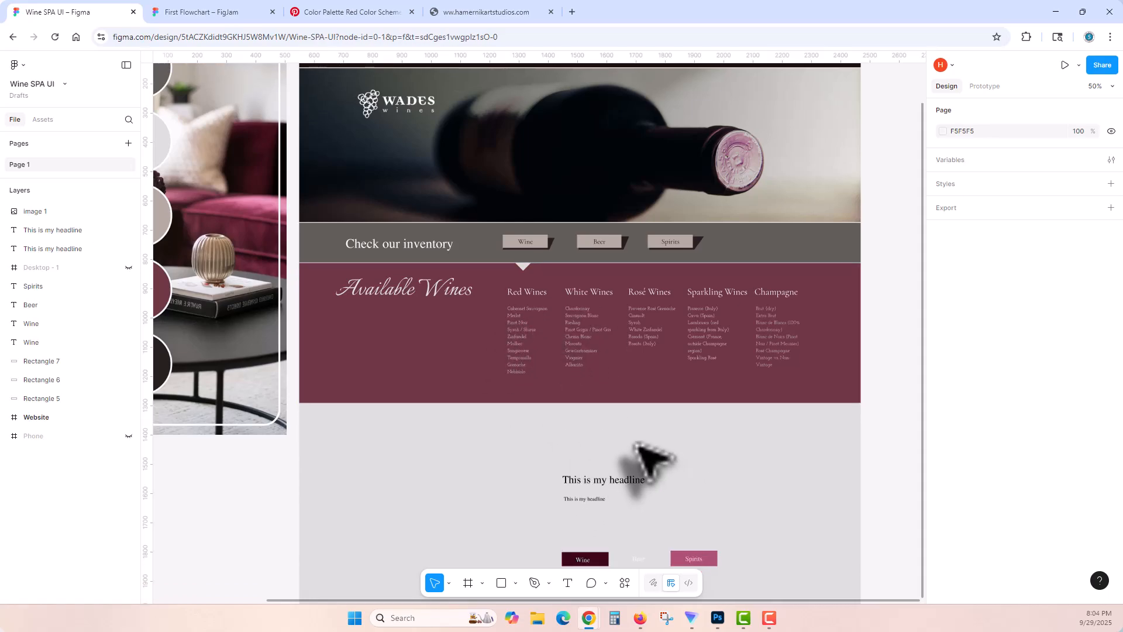
scroll(641, 411, "down", 1)
left_click_drag(506, 329, 768, 484)
left_click_drag(703, 445, 250, 473)
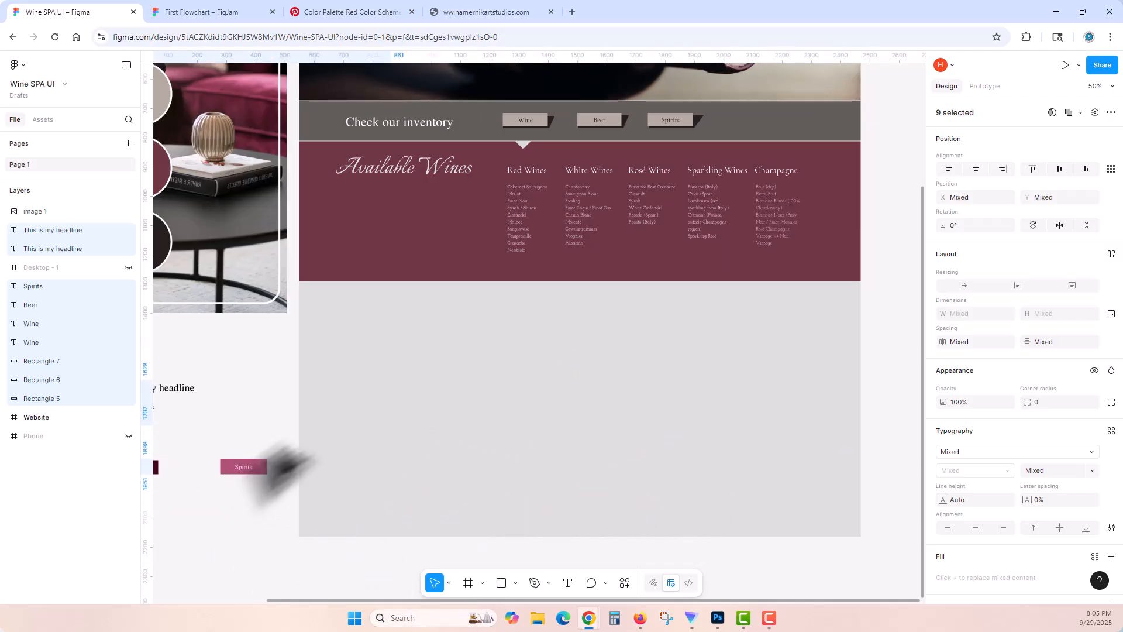
left_click(288, 384)
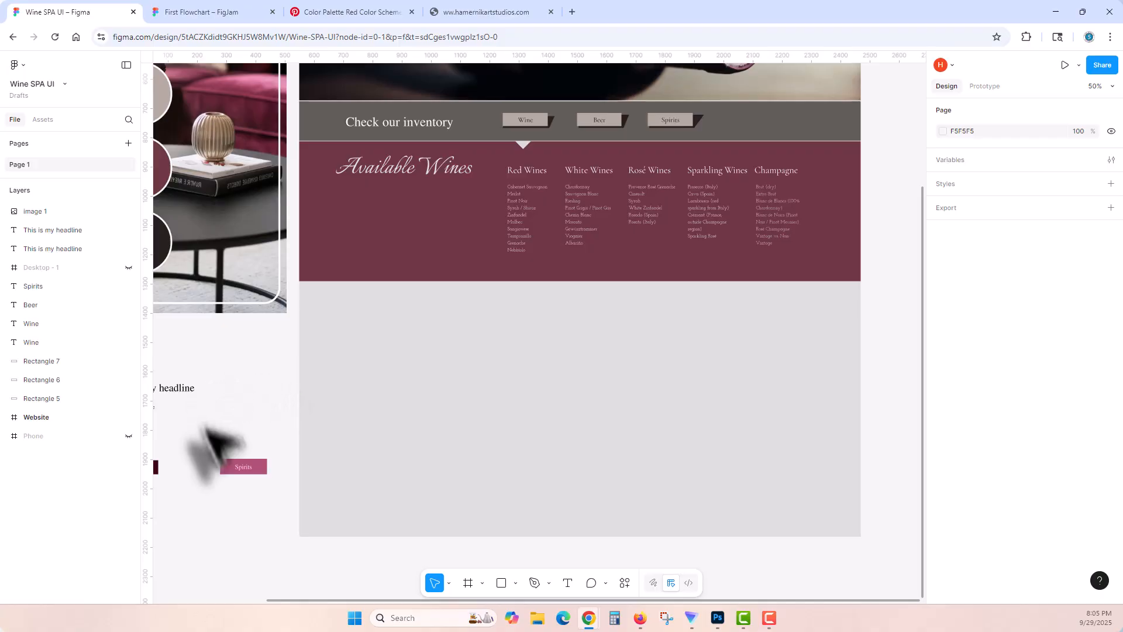
Step: Duplicate the Wine Dropdown group below the original at X 0, Y 1310 and name the copy Single Product
left_click(374, 268)
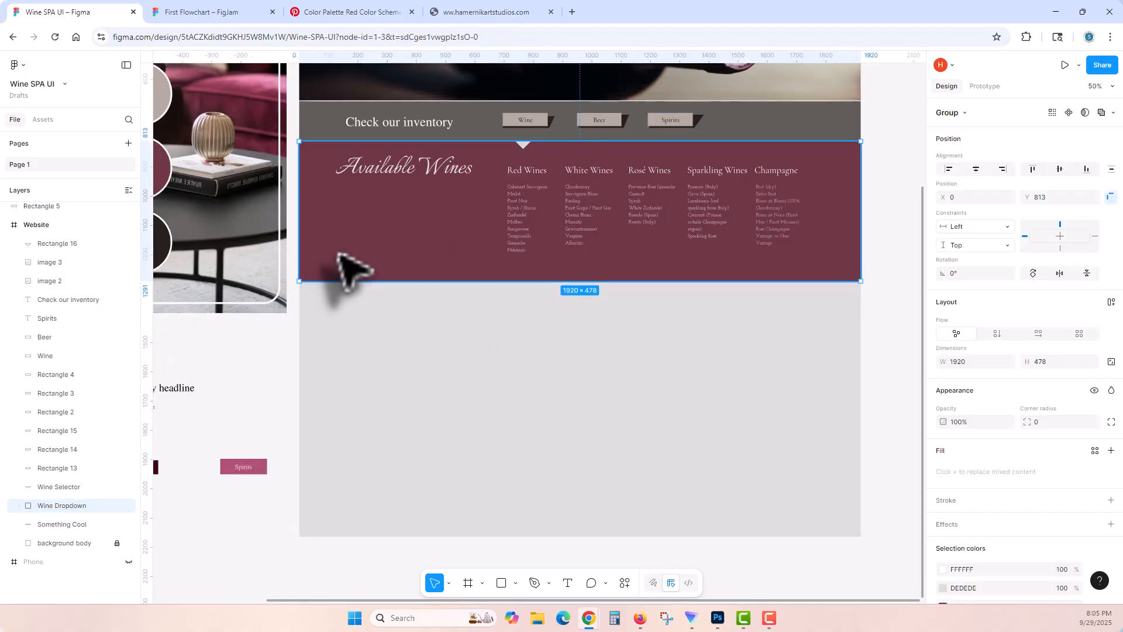
left_click_drag(351, 244, 369, 389)
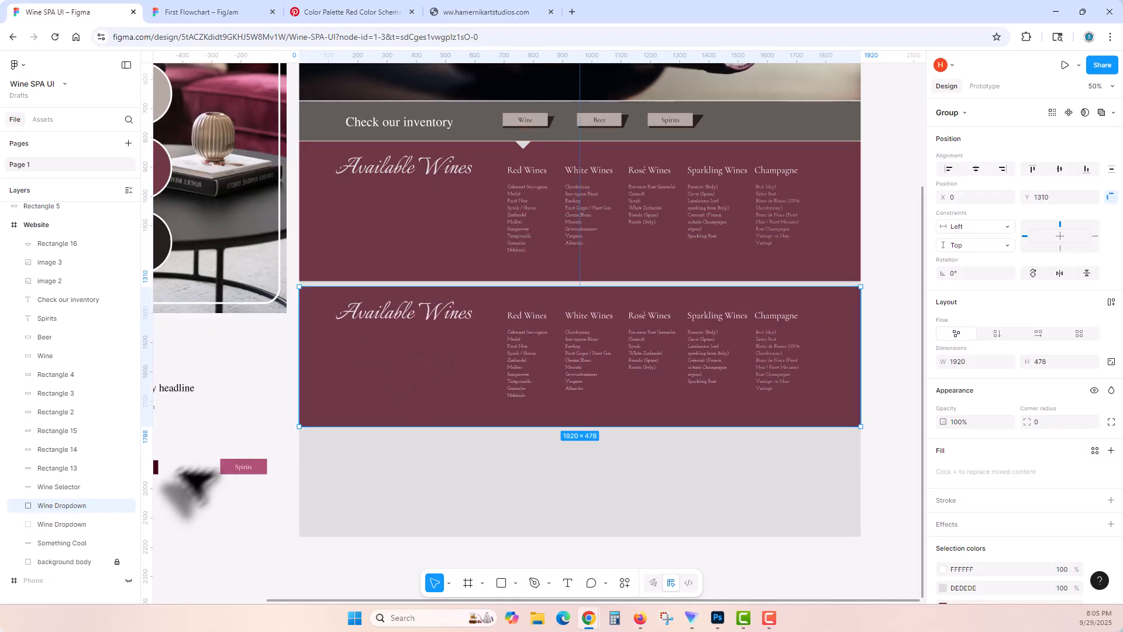
left_click(19, 505)
double_click(62, 505)
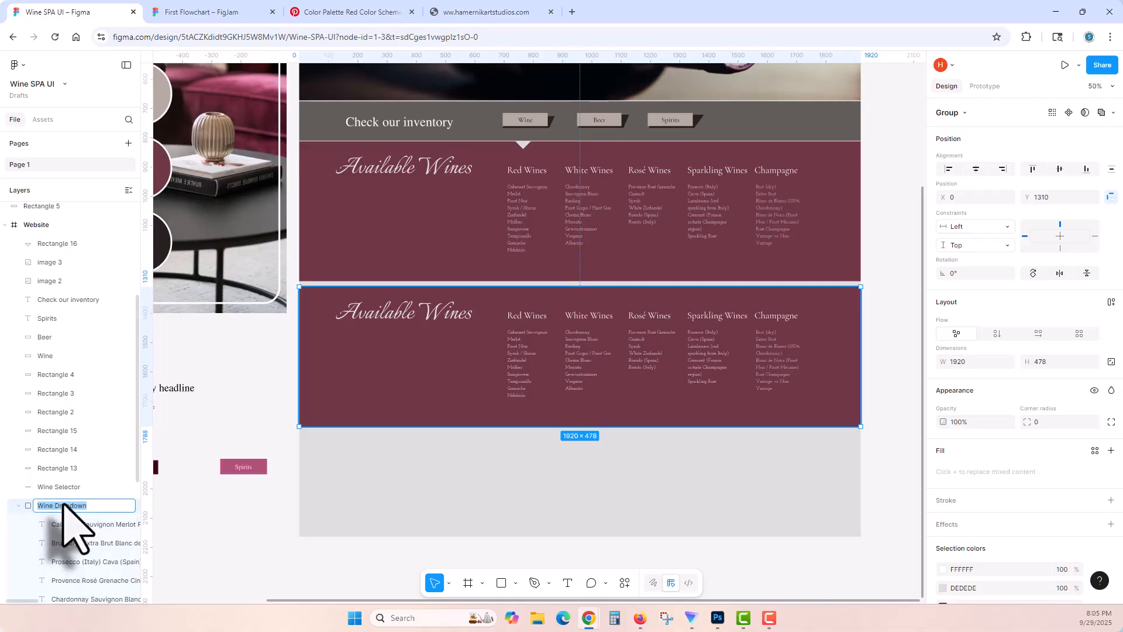
type("Single Product")
key("Return")
Step: Delete the five wine list text layers, from Cabernet Sauvignon through Chardonnay, from the Single Product group
scroll(63, 504, "down", 5)
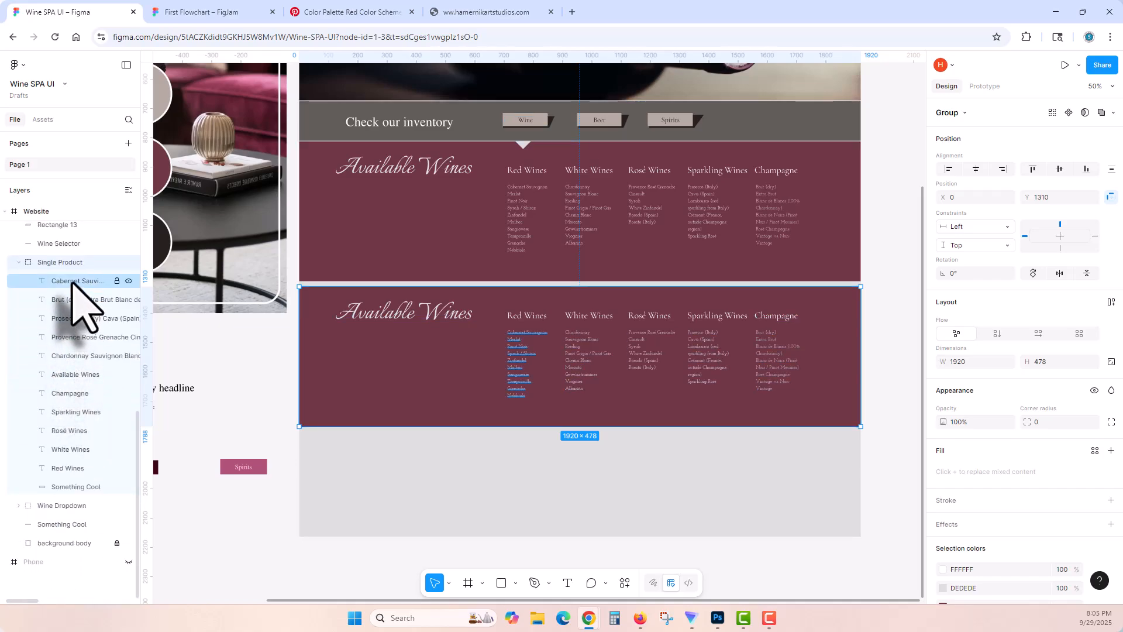
left_click(71, 282)
left_click(71, 357, "shift")
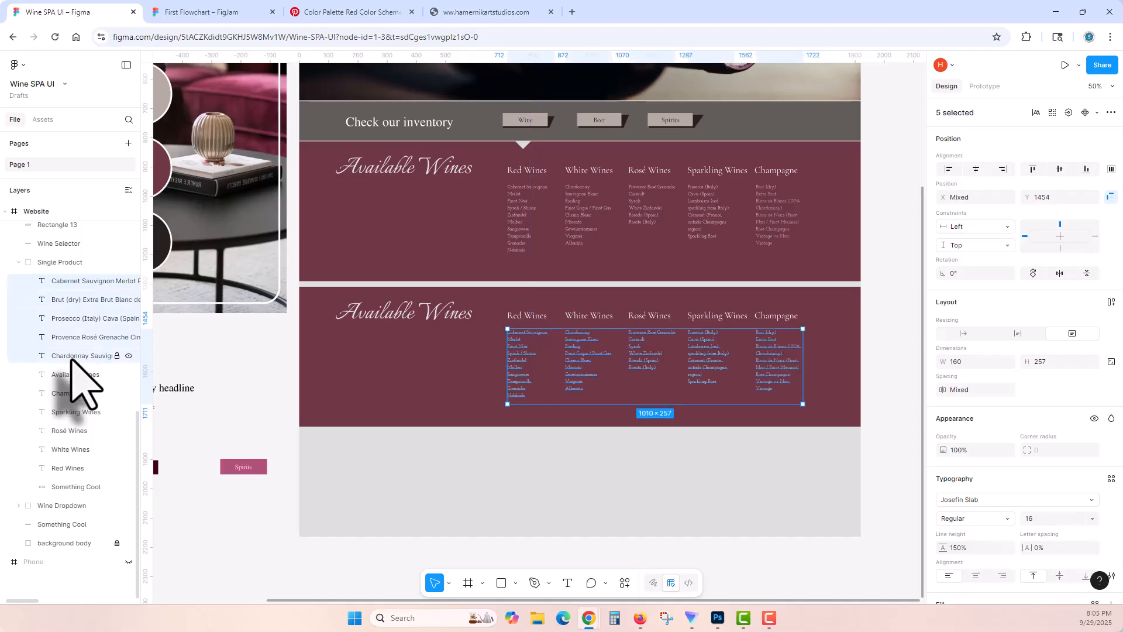
key("Delete")
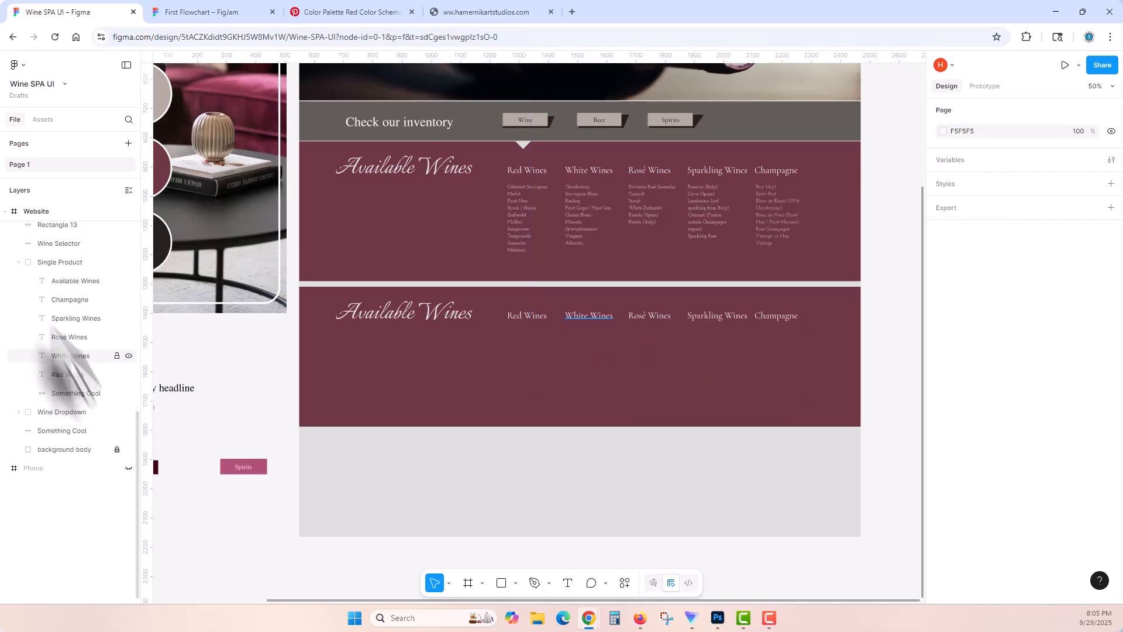
Step: Delete the five headings from Champagne to Red Wines in the Single Product group and select its Something Cool background rectangle
left_click(71, 282)
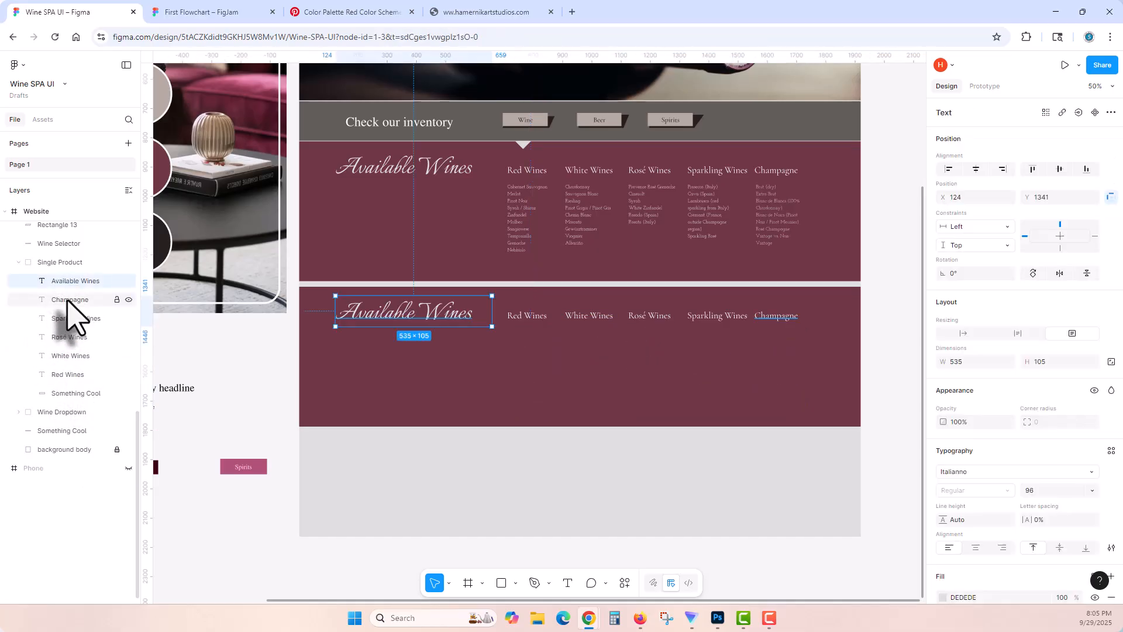
left_click(69, 299)
left_click(68, 375, "shift")
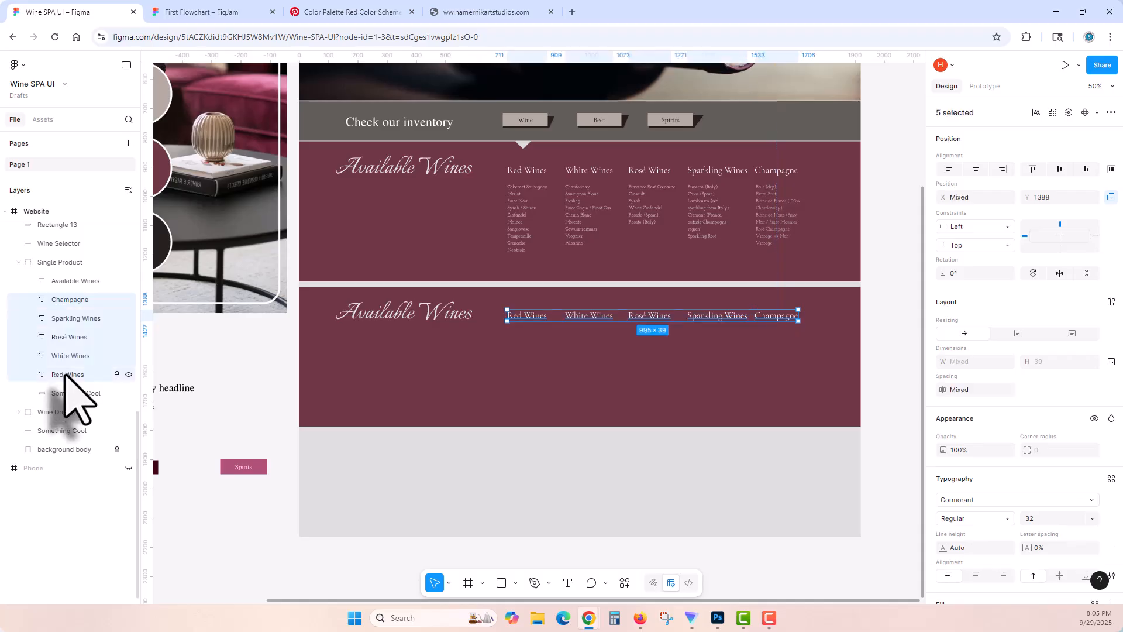
key("Delete")
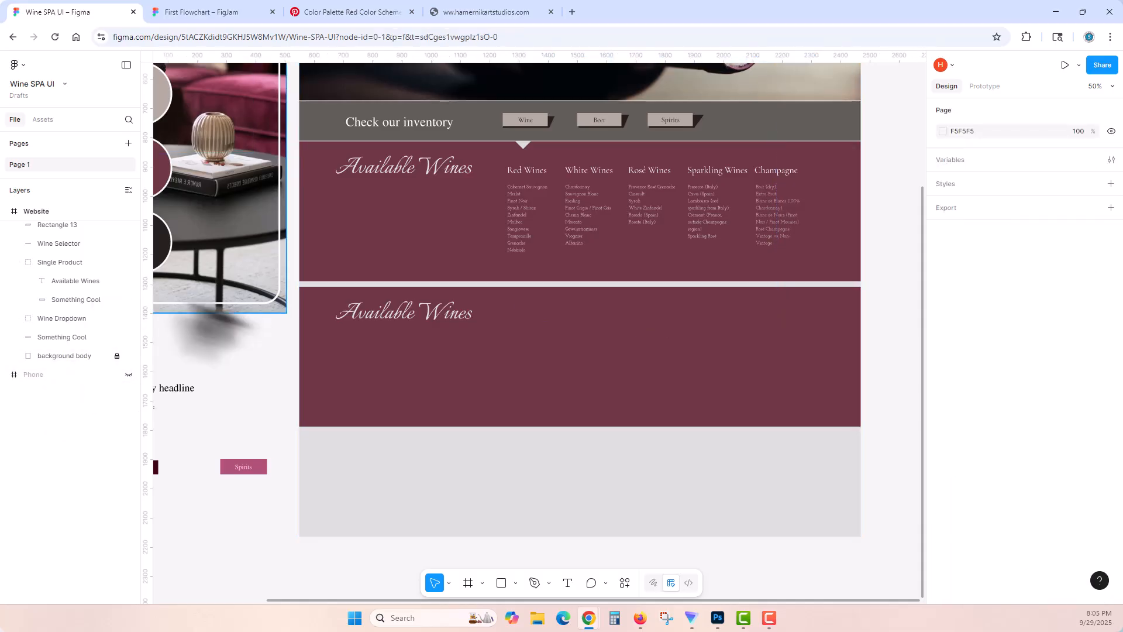
left_click(85, 299)
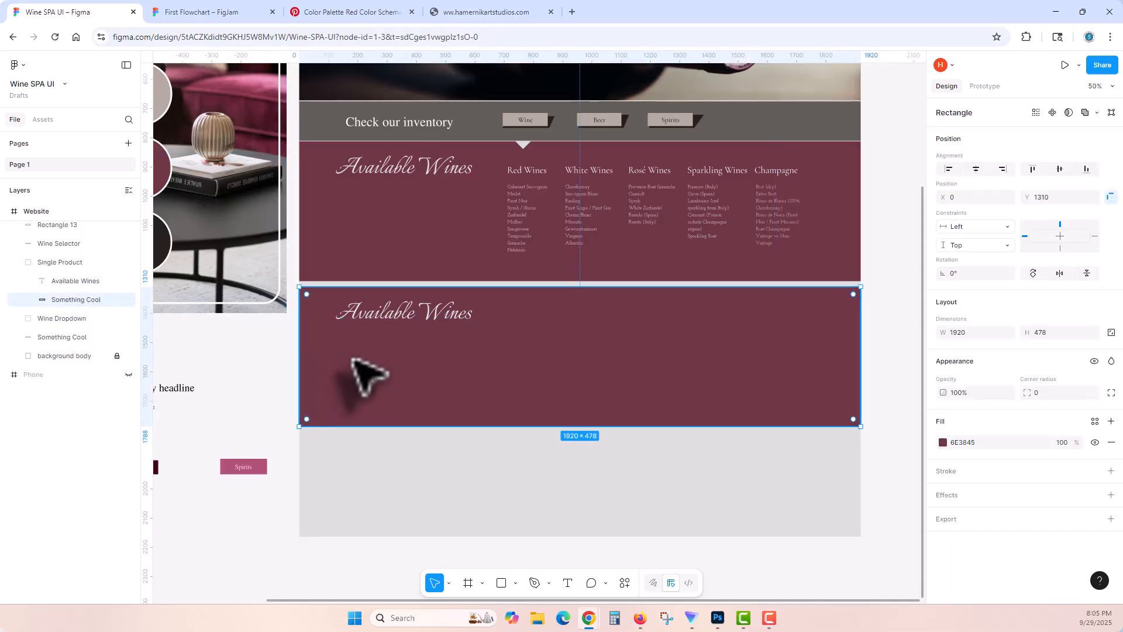
scroll(372, 381, "up", 3)
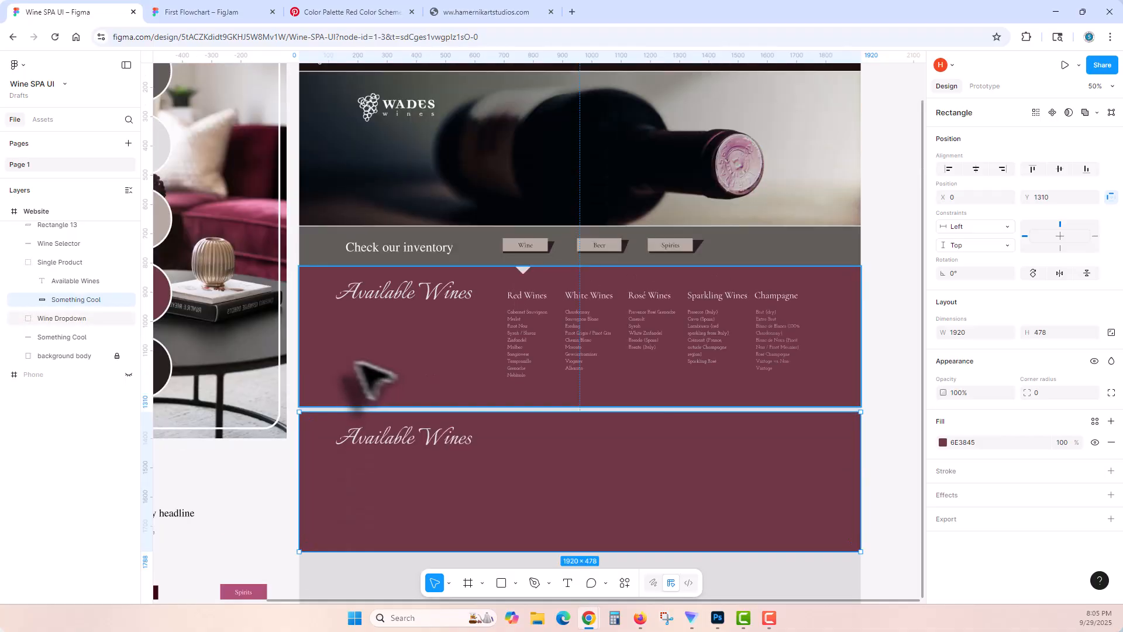
Step: Fill the Single Product background rectangle with colour 262020, sampled from the darkest circle in the palette image
scroll(396, 358, "left", 3)
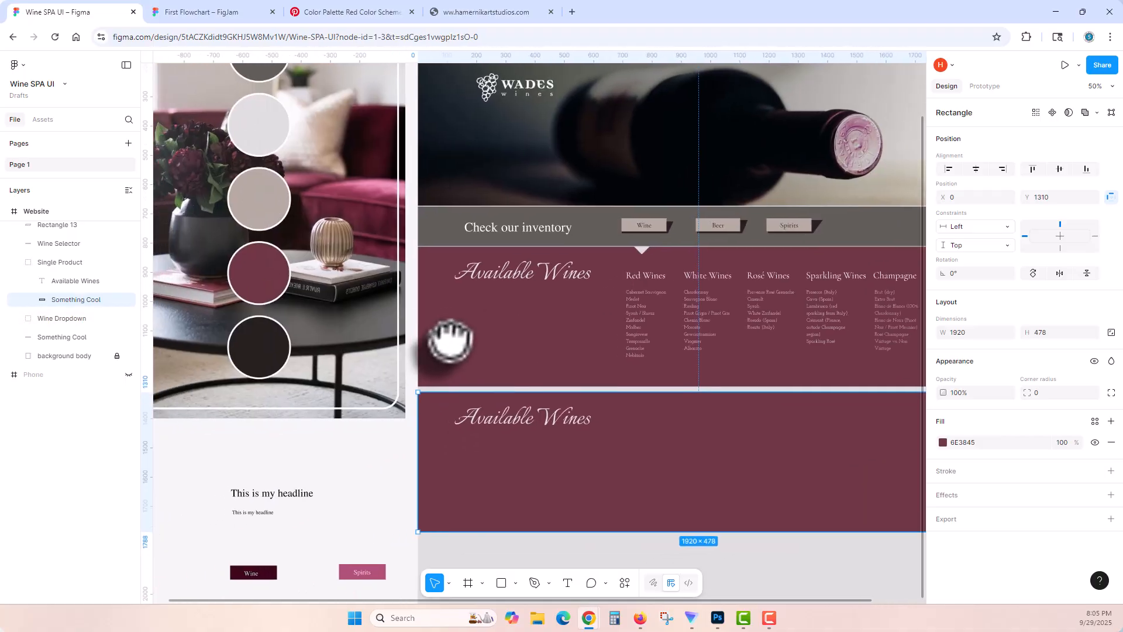
key("i")
left_click(259, 347)
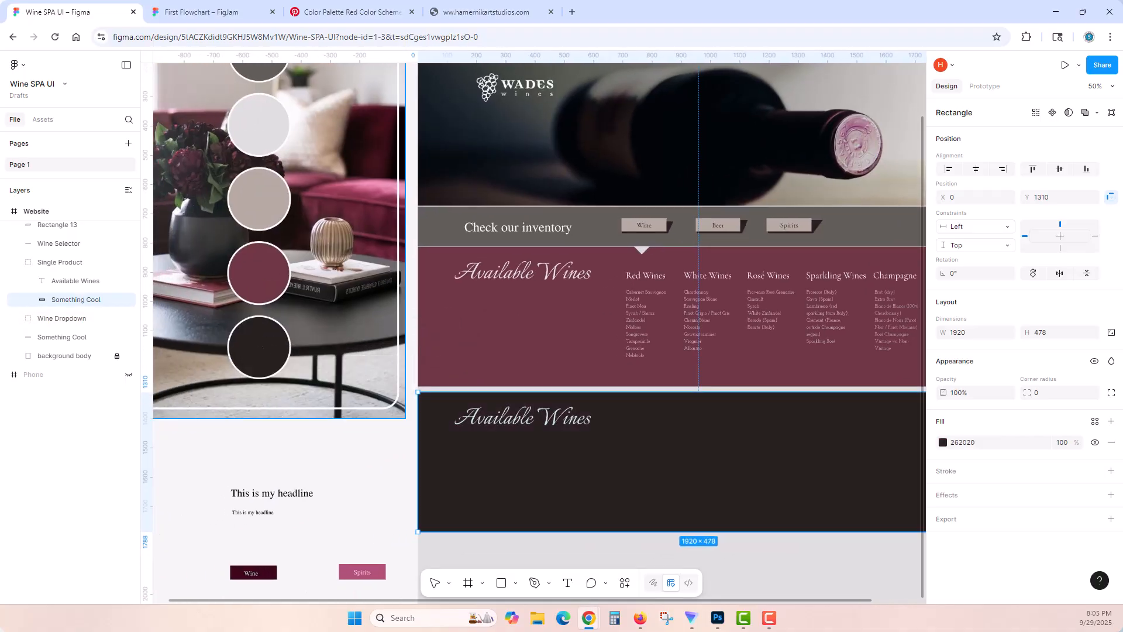
Step: Change the Single Product heading text to Cabernet Souvignon and deselect it
double_click(527, 419)
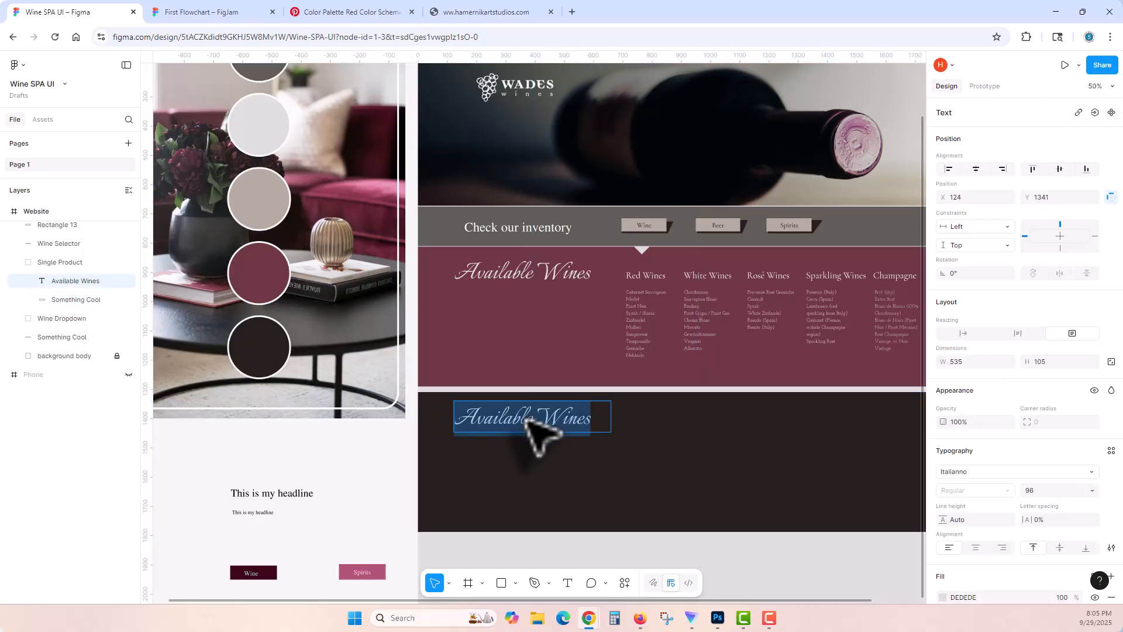
type("Cabernet Souvignon")
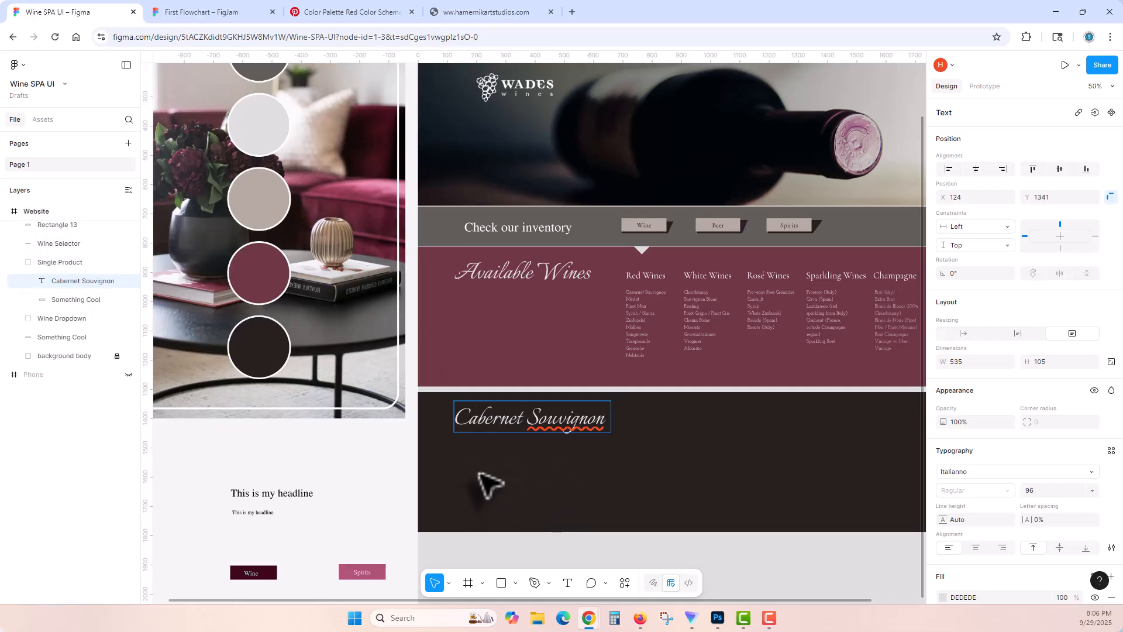
key("Escape")
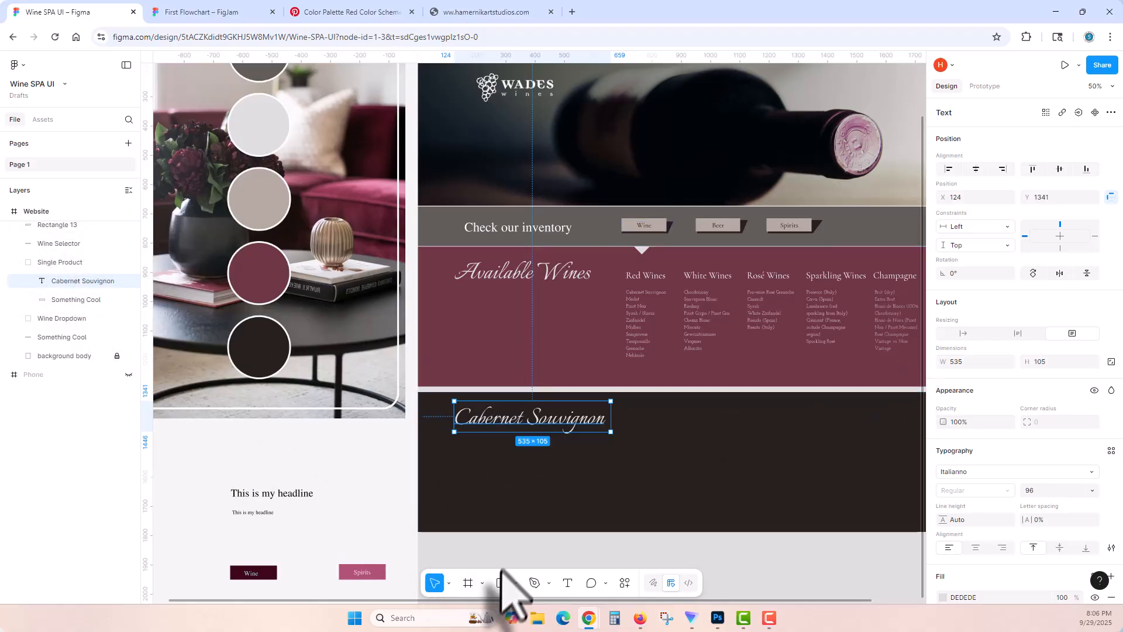
left_click(514, 556)
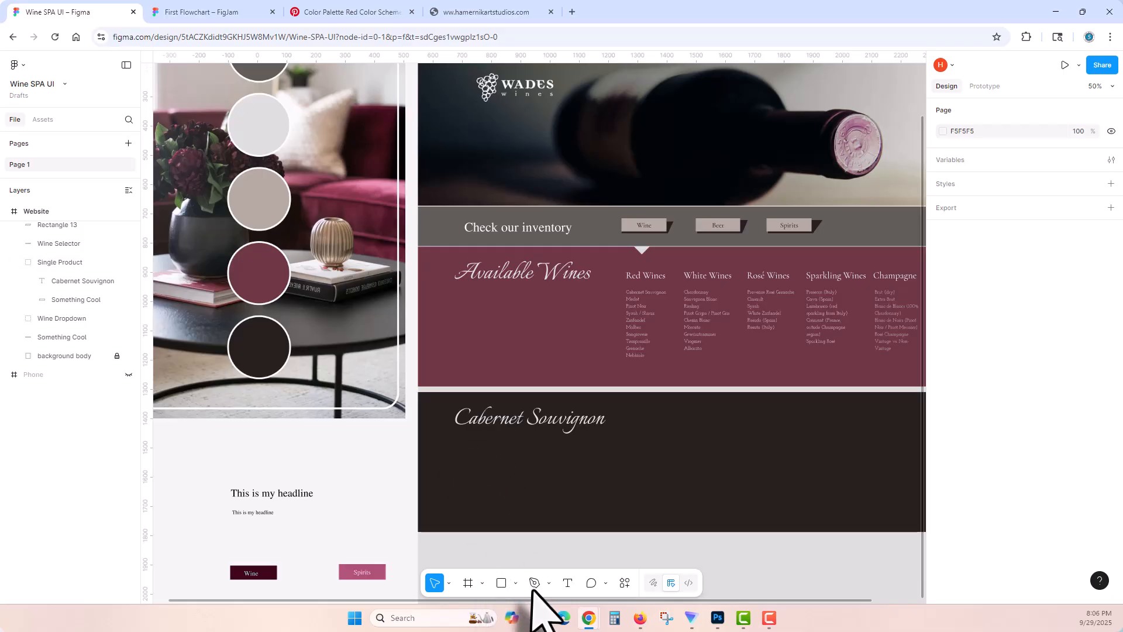
Step: Draw a product image placeholder rectangle about 486 × 270 below the Cabernet Souvignon heading and check it against the flowchart's product layout
left_click(521, 490)
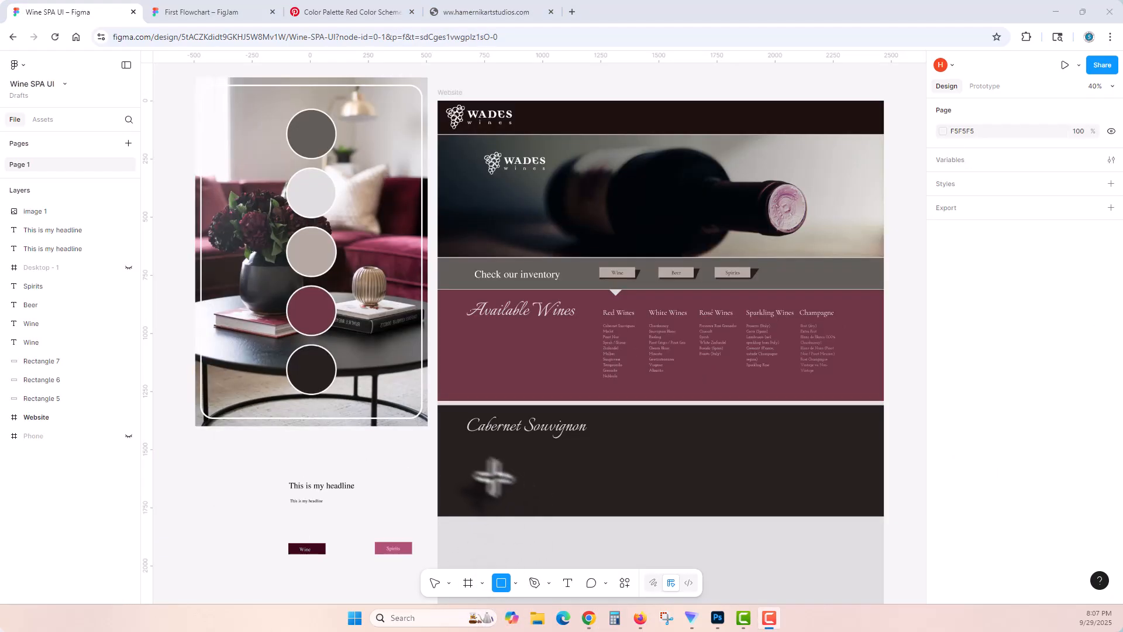
mouse_move(469, 439)
left_mouse_down()
mouse_move(578, 504)
mouse_move(541, 482)
left_mouse_up()
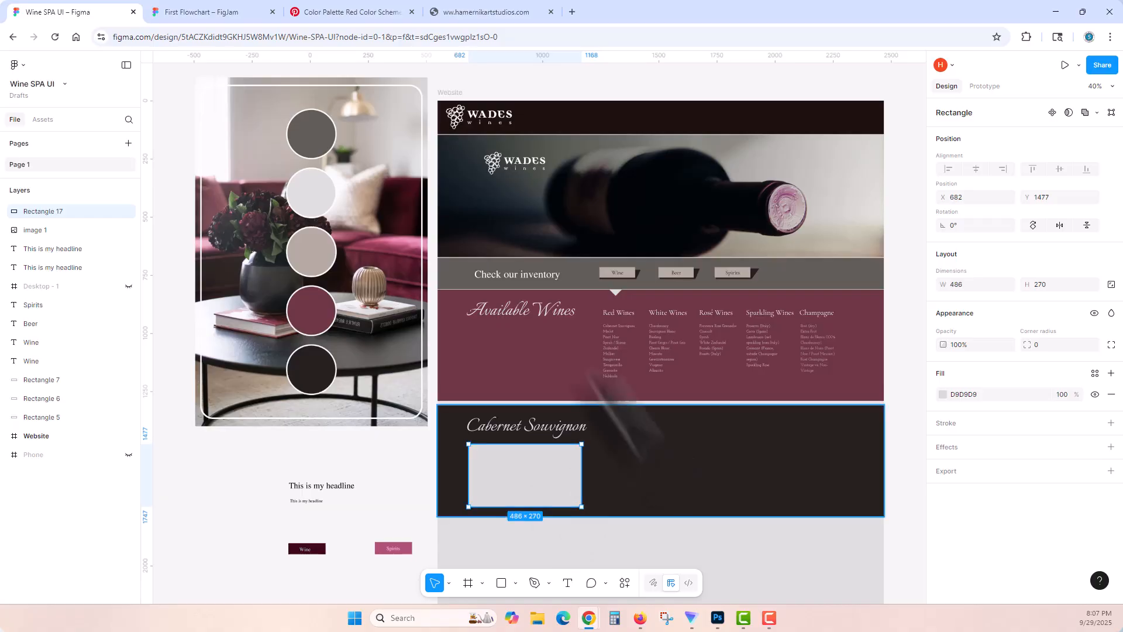
left_click(223, 13)
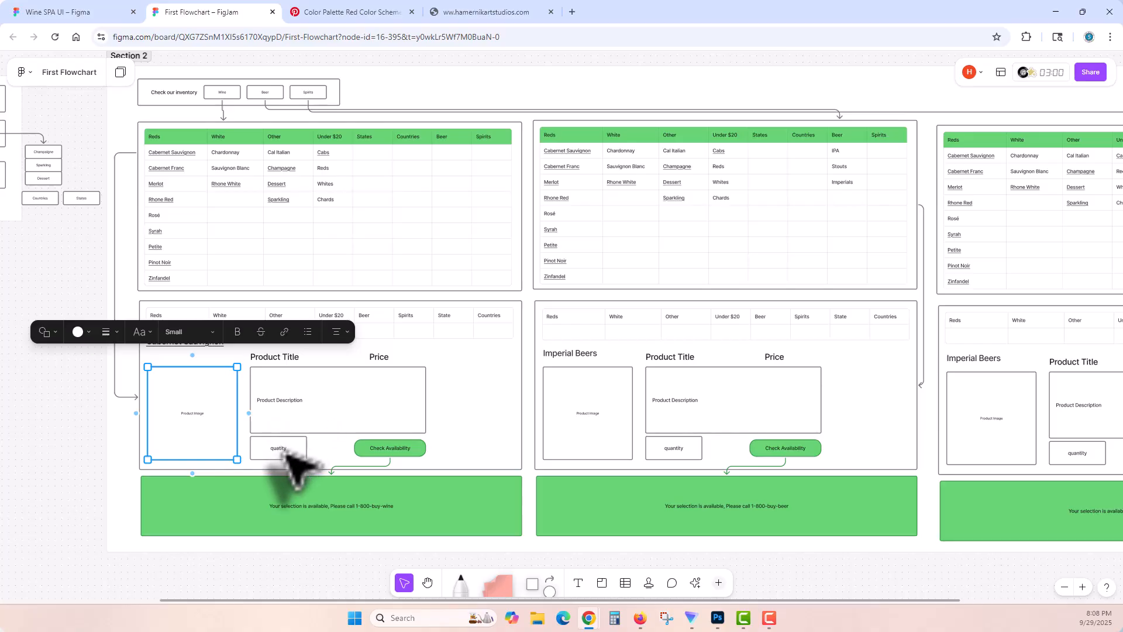
left_click(66, 13)
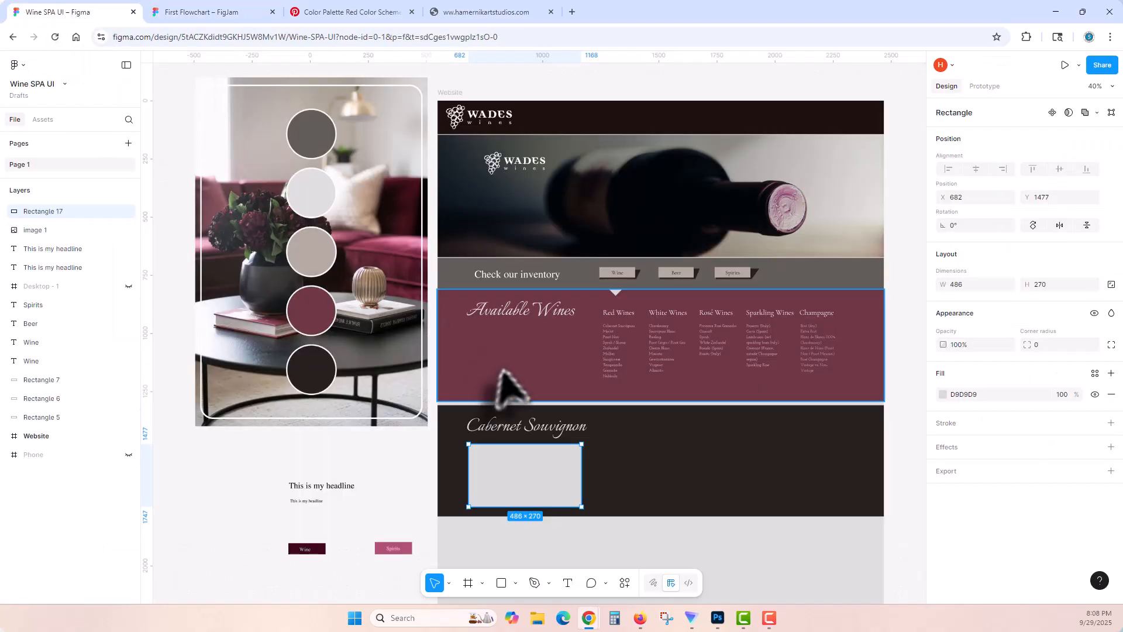
Step: Copy the Red Wines heading from the Wine Dropdown into the Single Product group
left_click(608, 313)
double_click(611, 315)
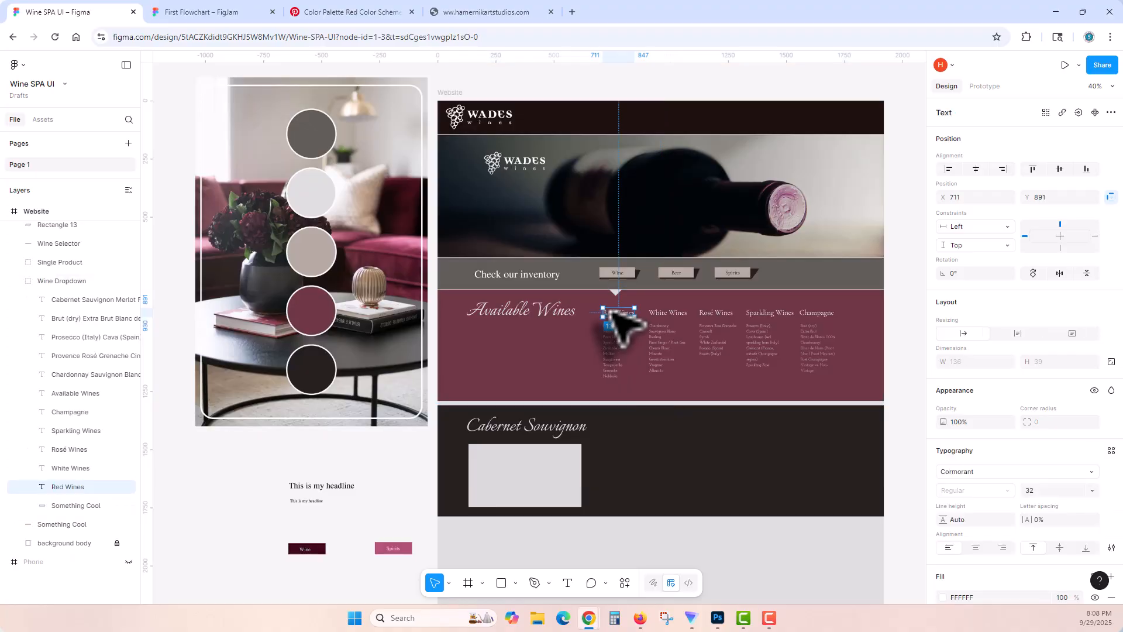
left_click(643, 473)
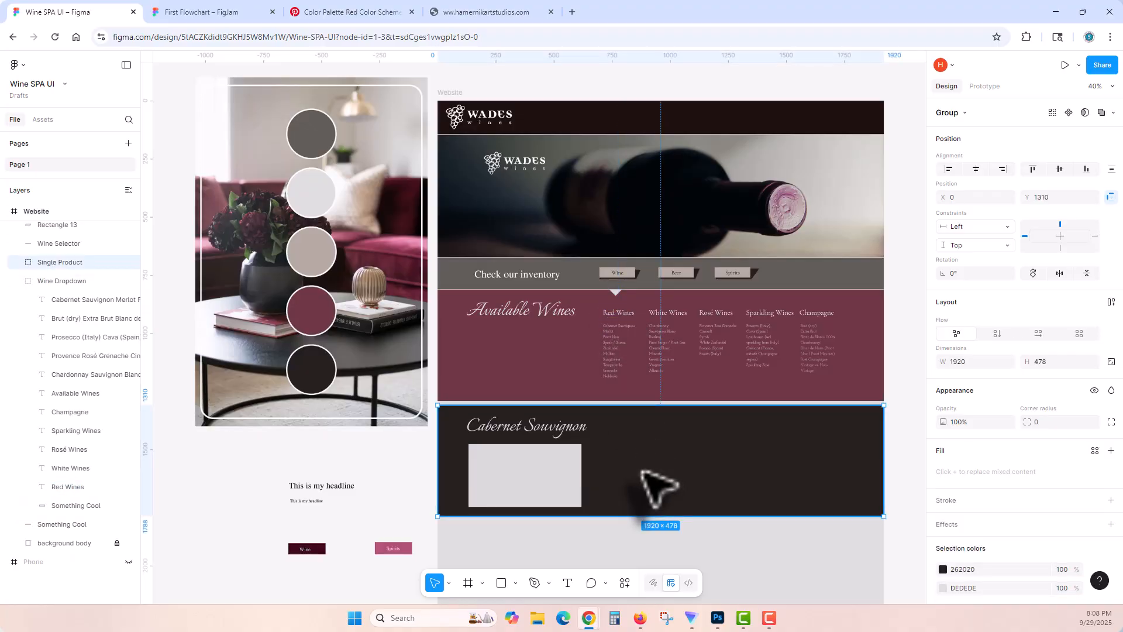
key("ctrl+v")
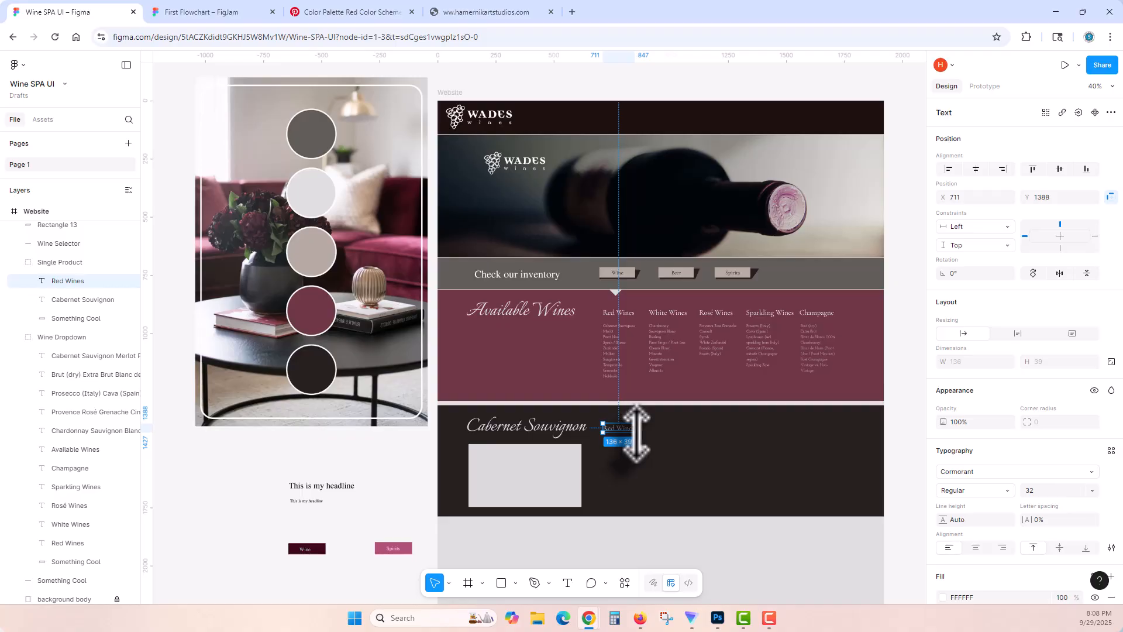
Step: Change the copied heading to CalCoast Cabernet, resize its text box to about 338 × 71 and place it at X 764, Y 1474
left_click_drag(662, 443, 672, 446)
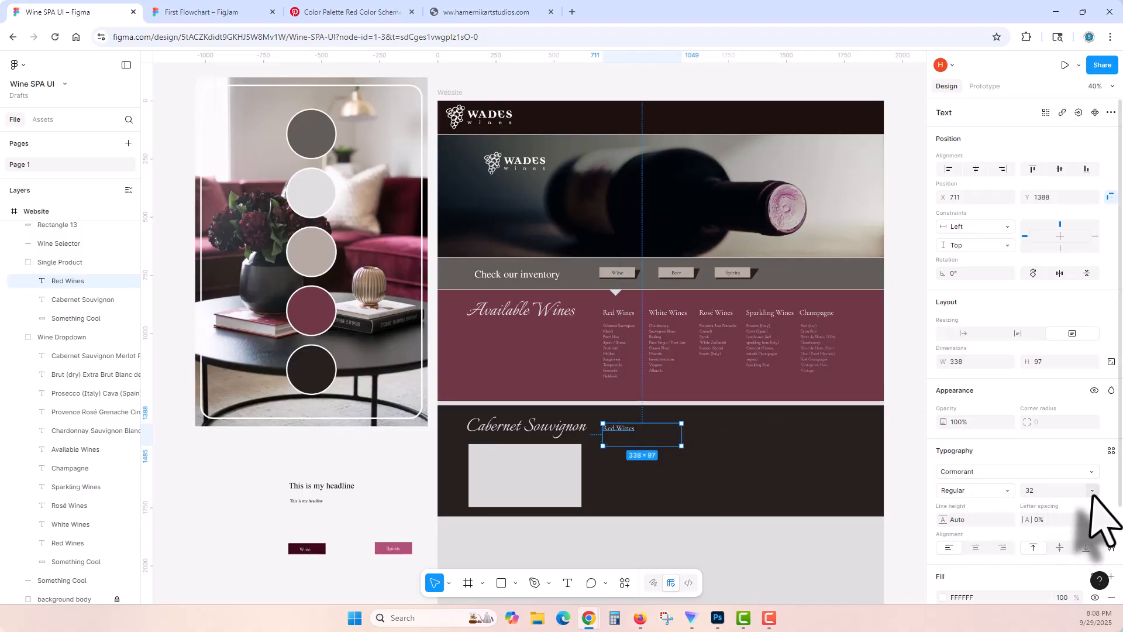
double_click(632, 434)
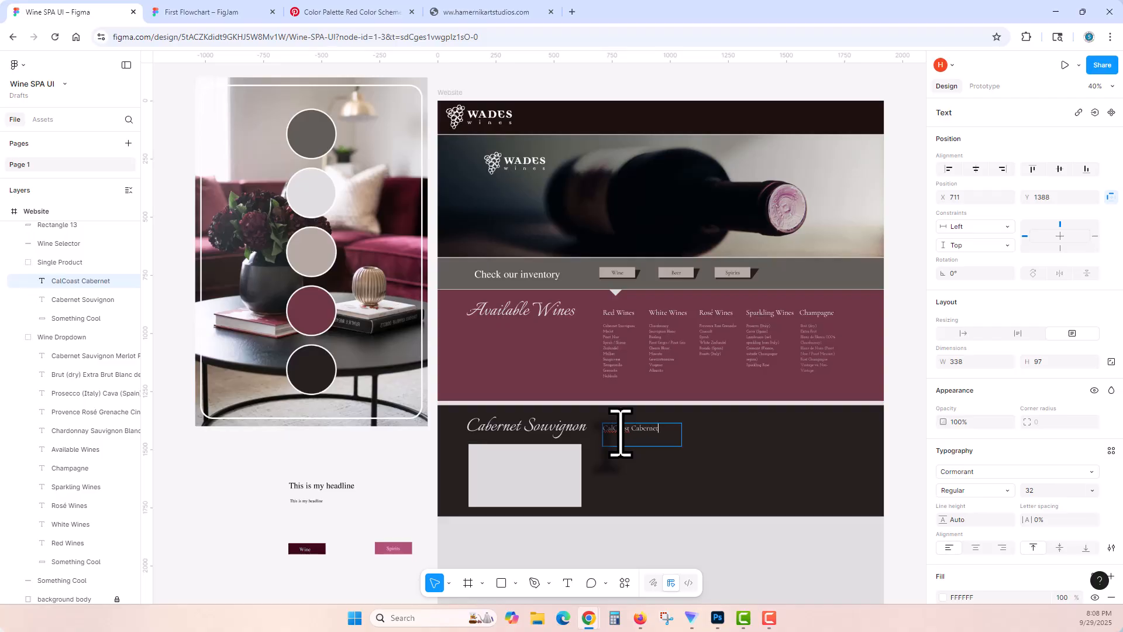
left_click(622, 457)
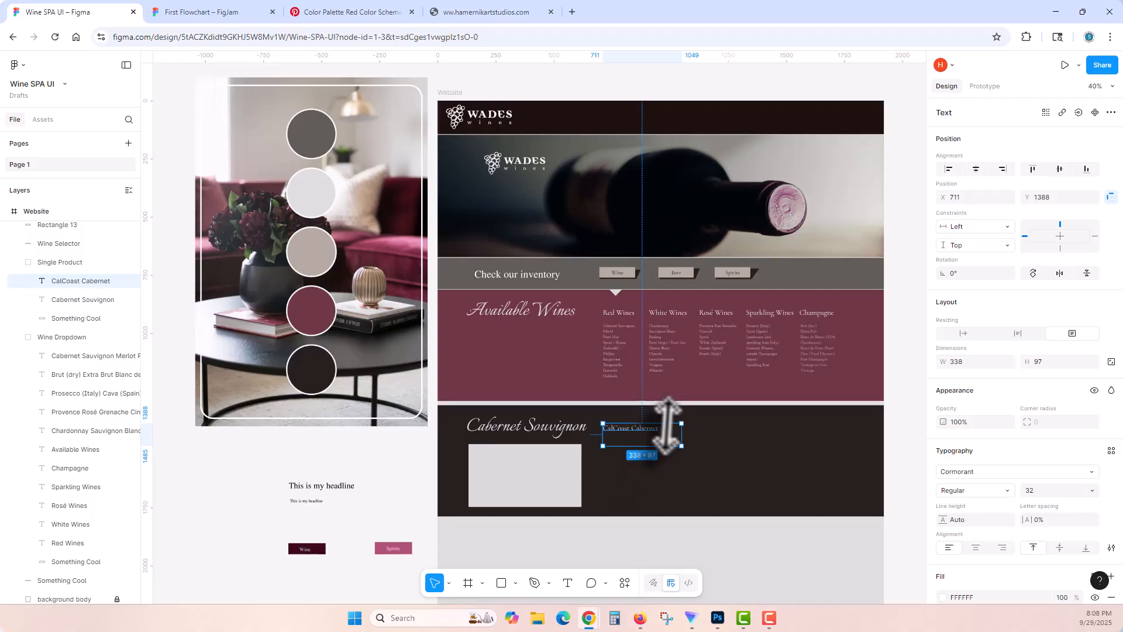
left_click_drag(639, 425, 658, 444)
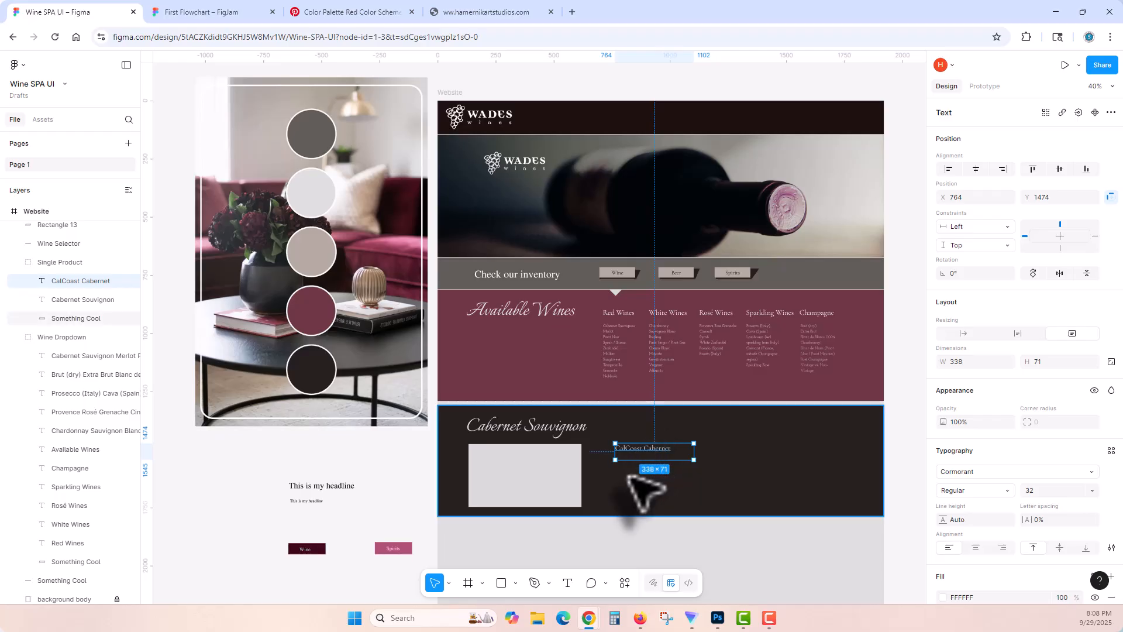
left_click(642, 480)
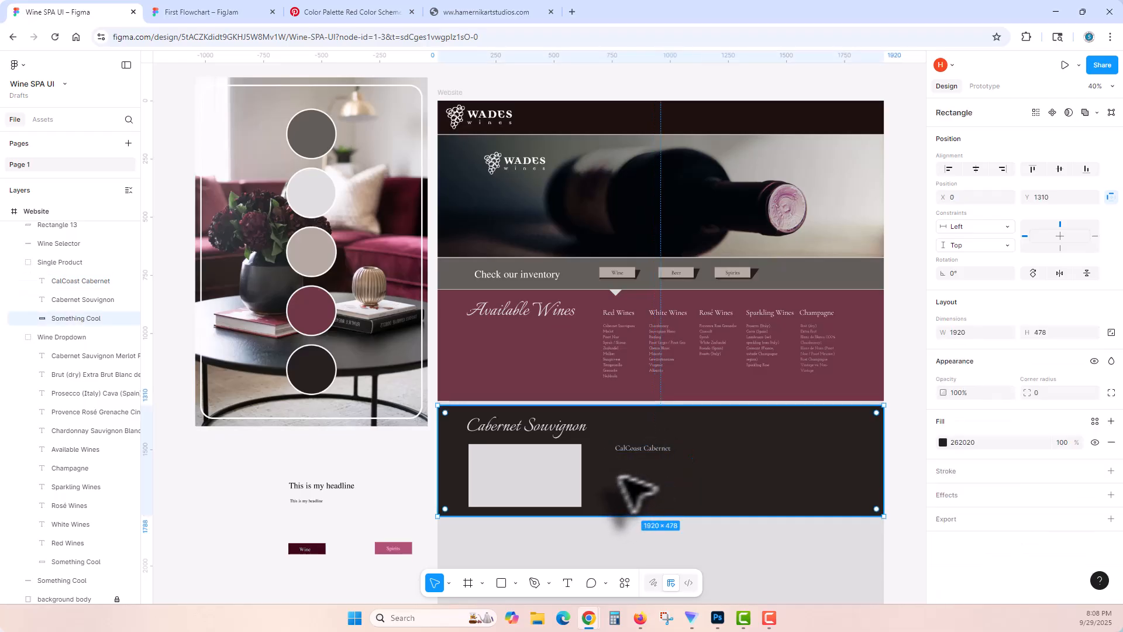
left_click(568, 581)
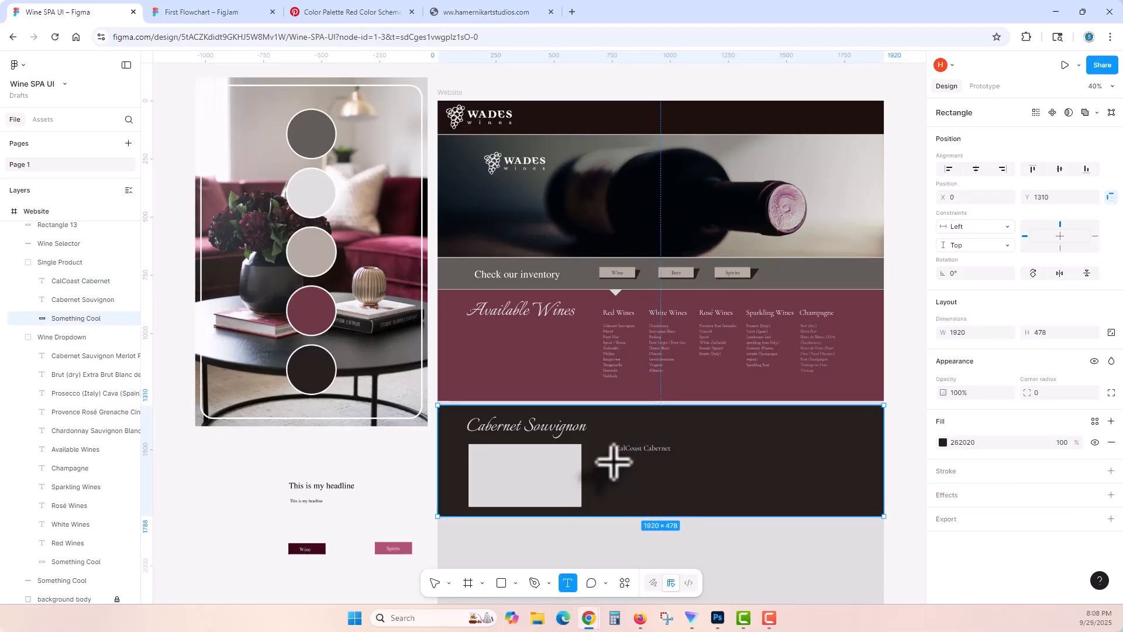
left_click_drag(613, 461, 842, 489)
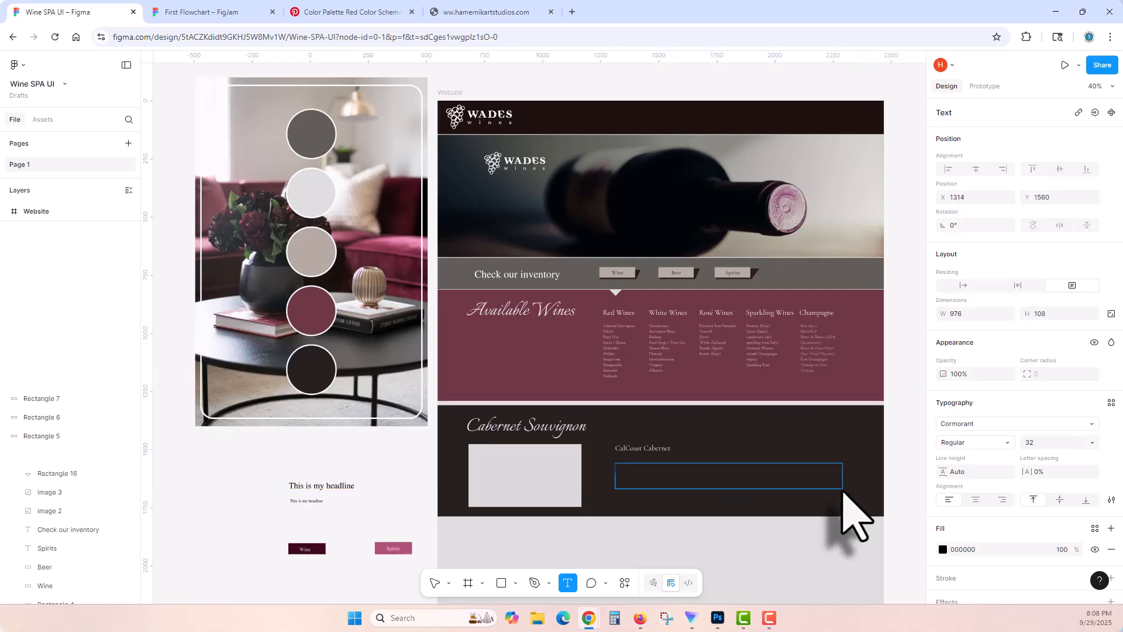
key("Escape")
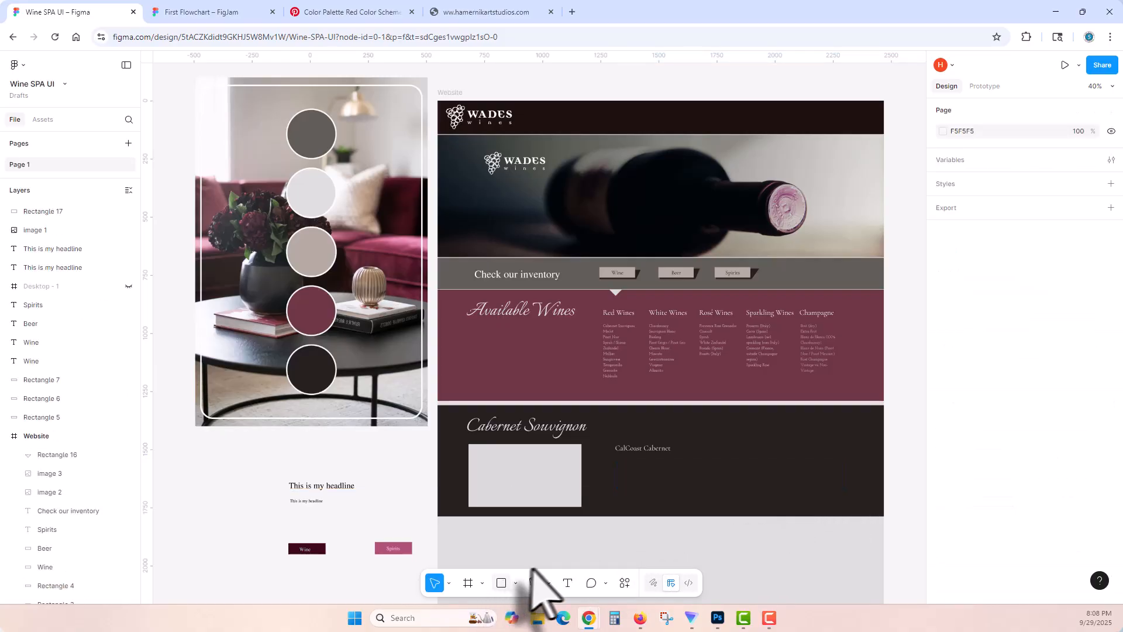
Step: Draw a rectangle about 276 × 62 below the CalCoast Cabernet title, near the lower edge of the dark section
left_click(501, 583)
left_click_drag(614, 498, 645, 498)
double_click(671, 493)
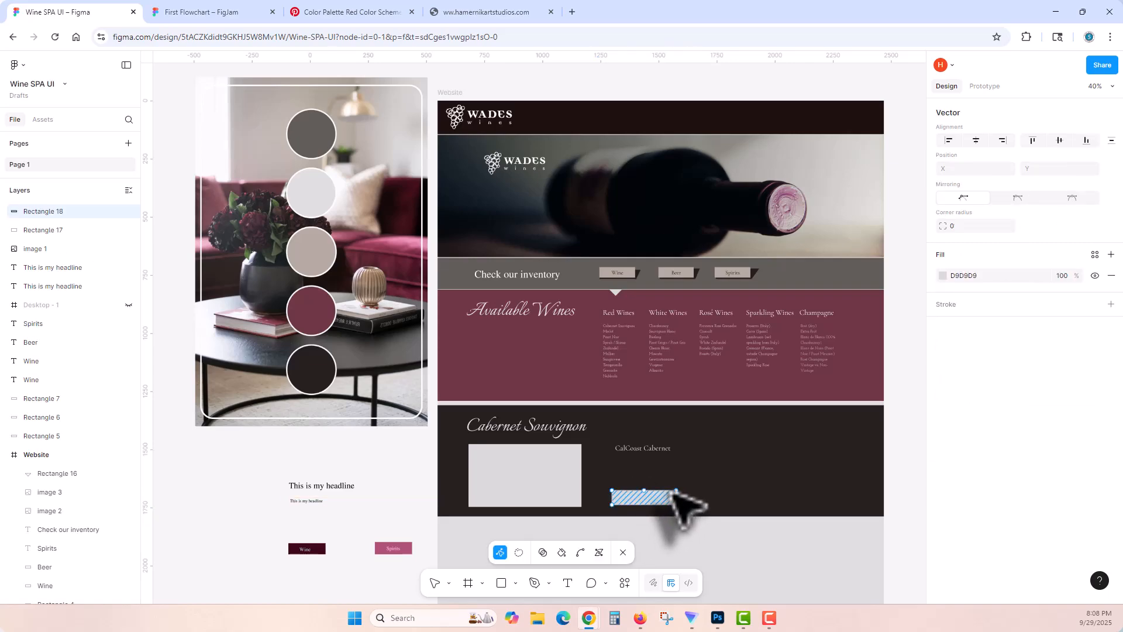
key("Escape")
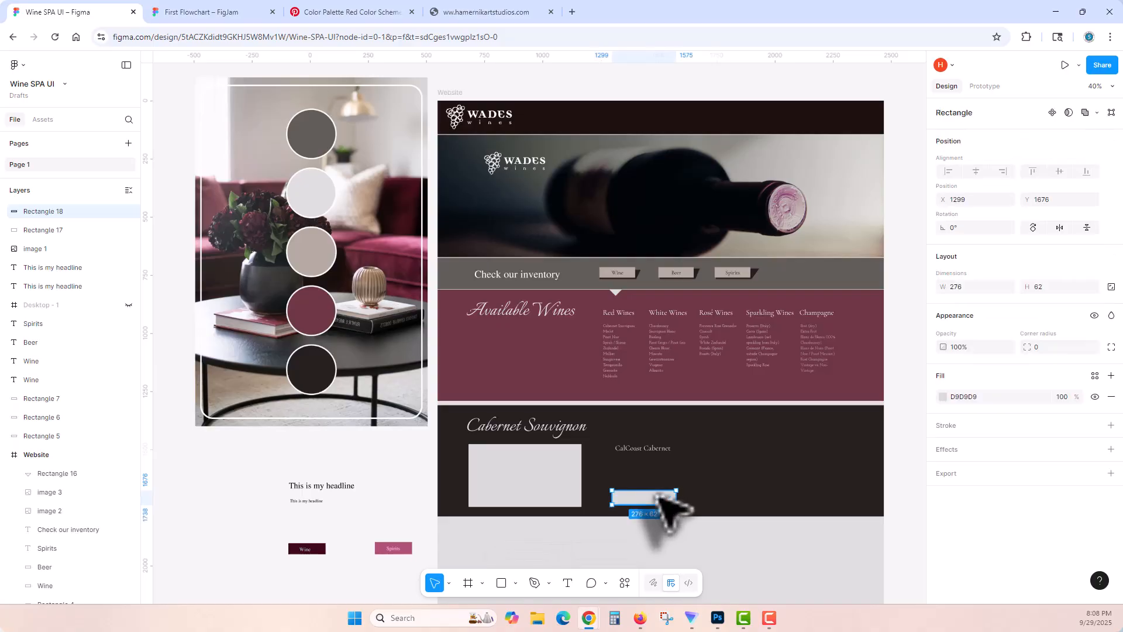
Step: Consult the flowchart's quantity and Check Availability layout and duplicate the small rectangle beside the original at X 1641, Y 1676
key("plus")
key("plus")
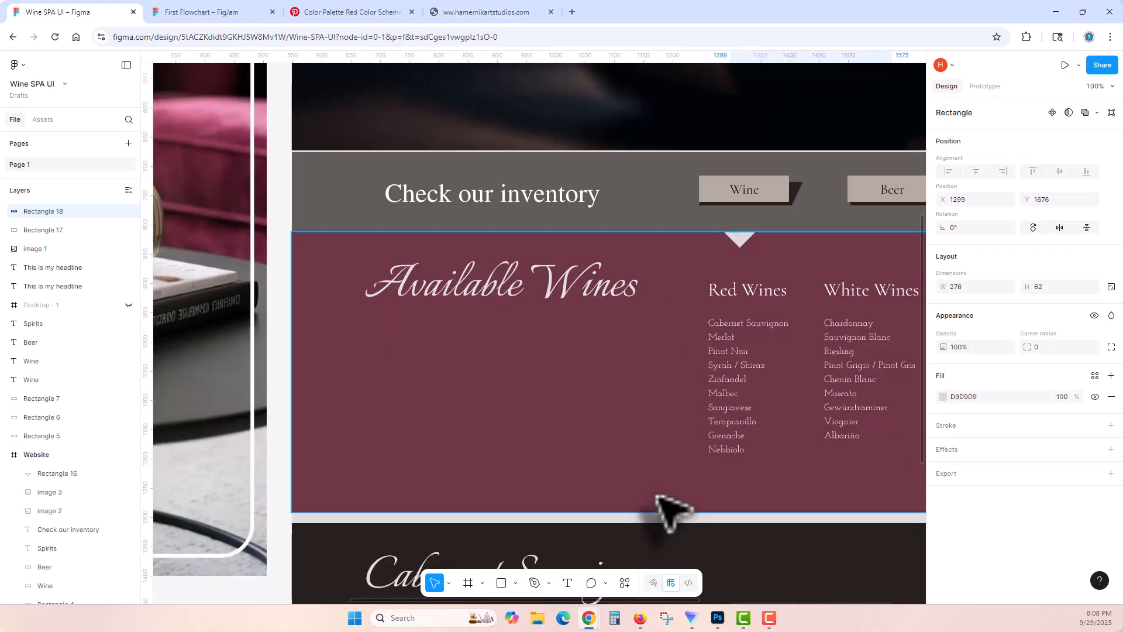
left_click_drag(680, 509, 509, 193)
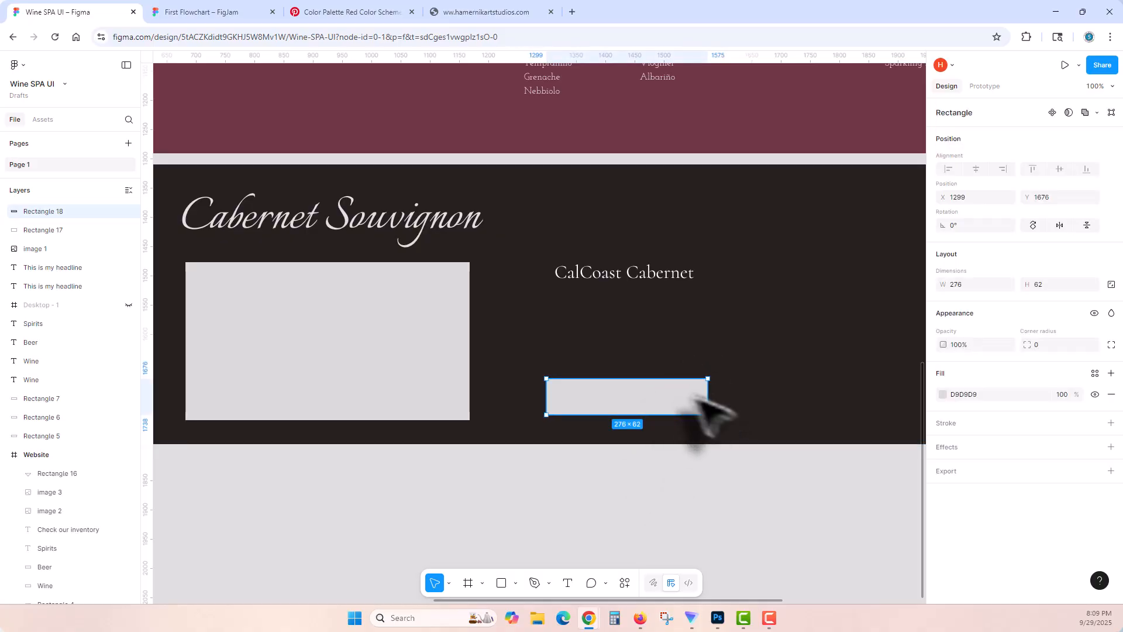
left_click_drag(691, 397, 584, 382)
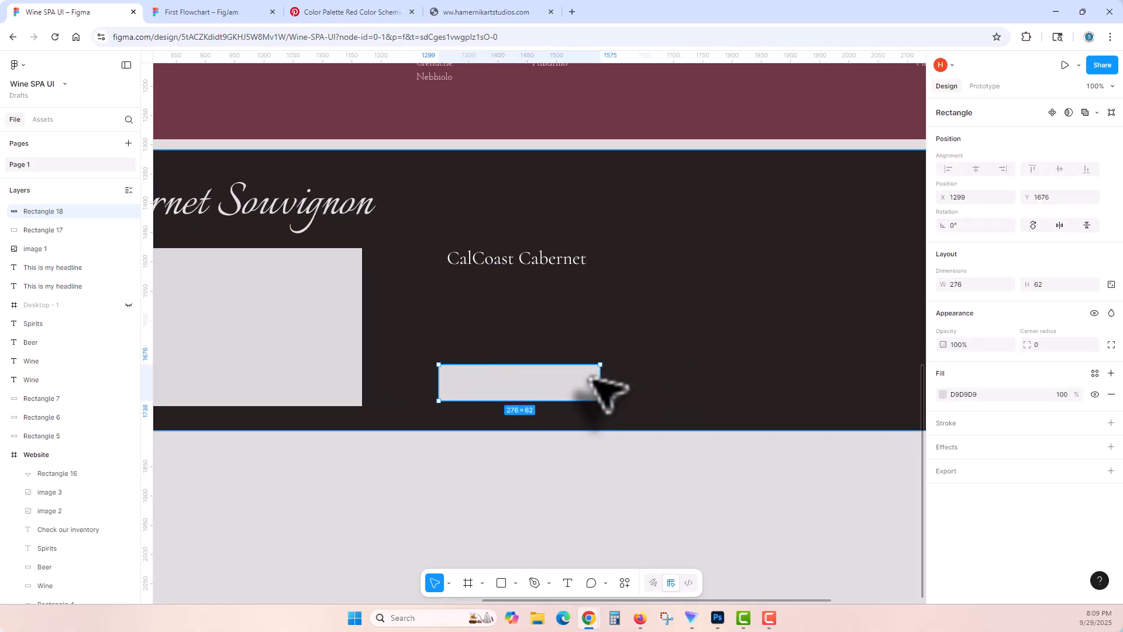
left_click(251, 10)
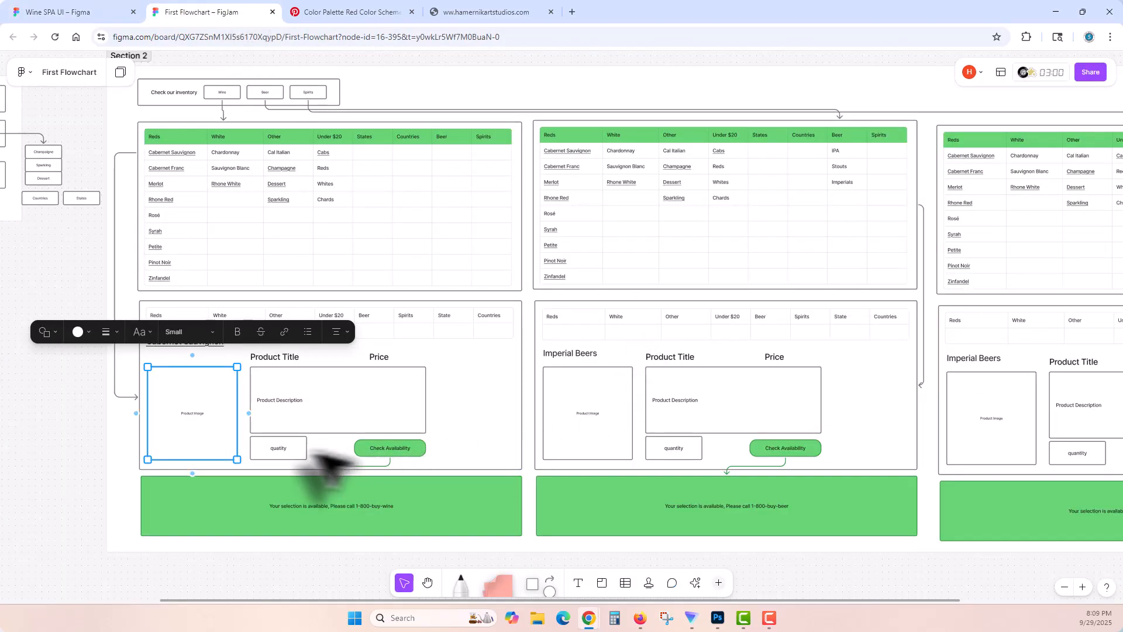
left_click(76, 12)
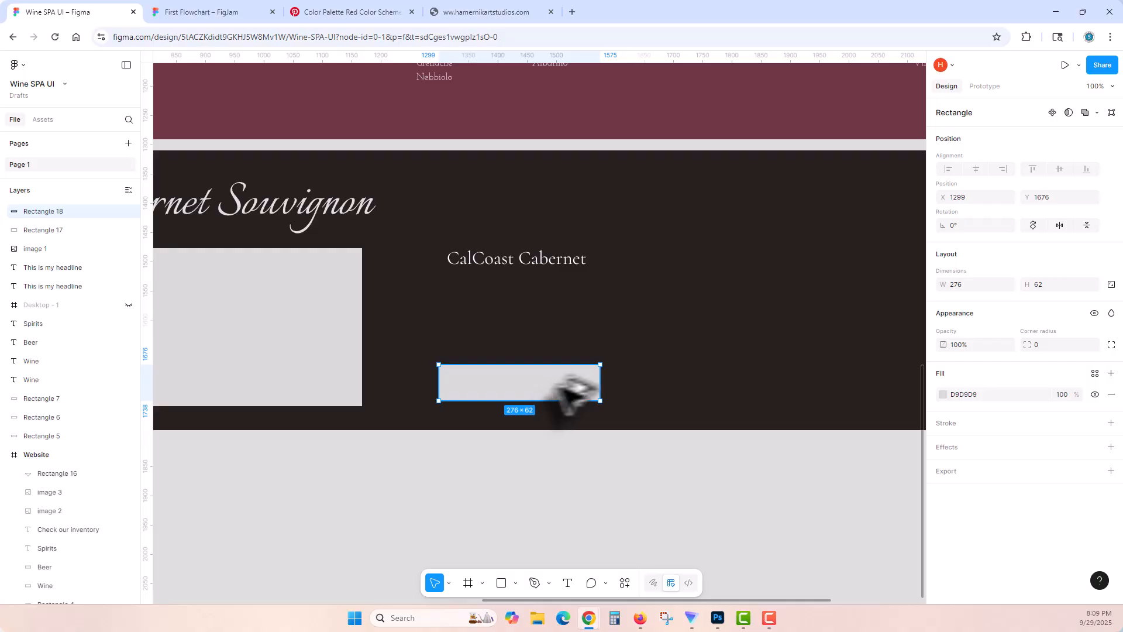
left_click_drag(570, 394, 771, 393)
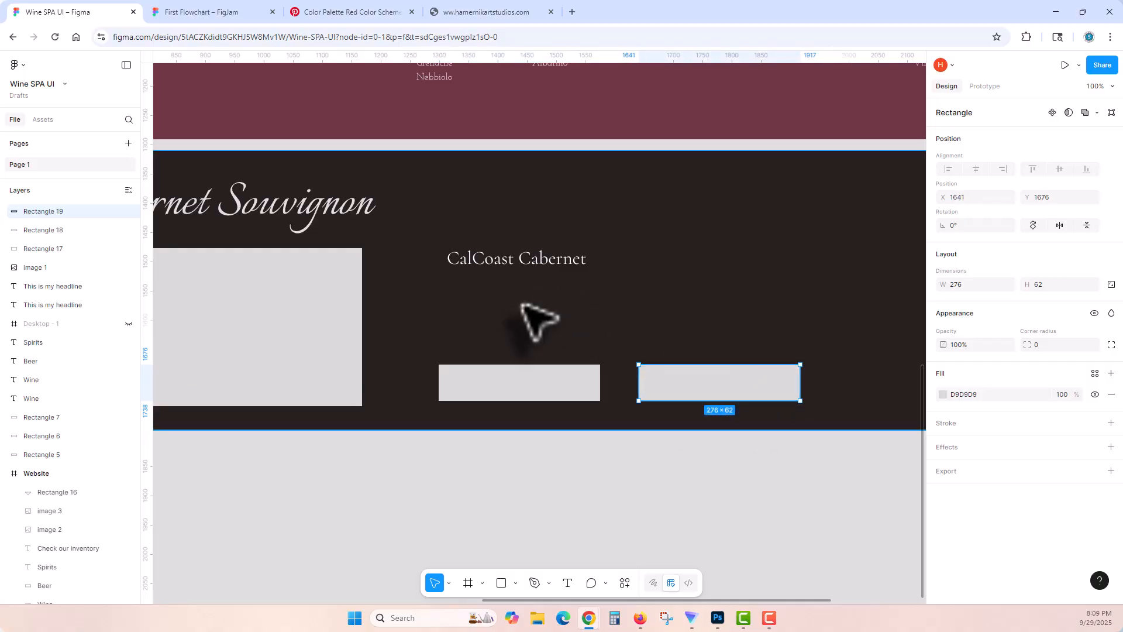
Step: Try deleting the Wine Dropdown group and moving the Single Product section with its rectangles up into its place, and undo both changes
key("minus")
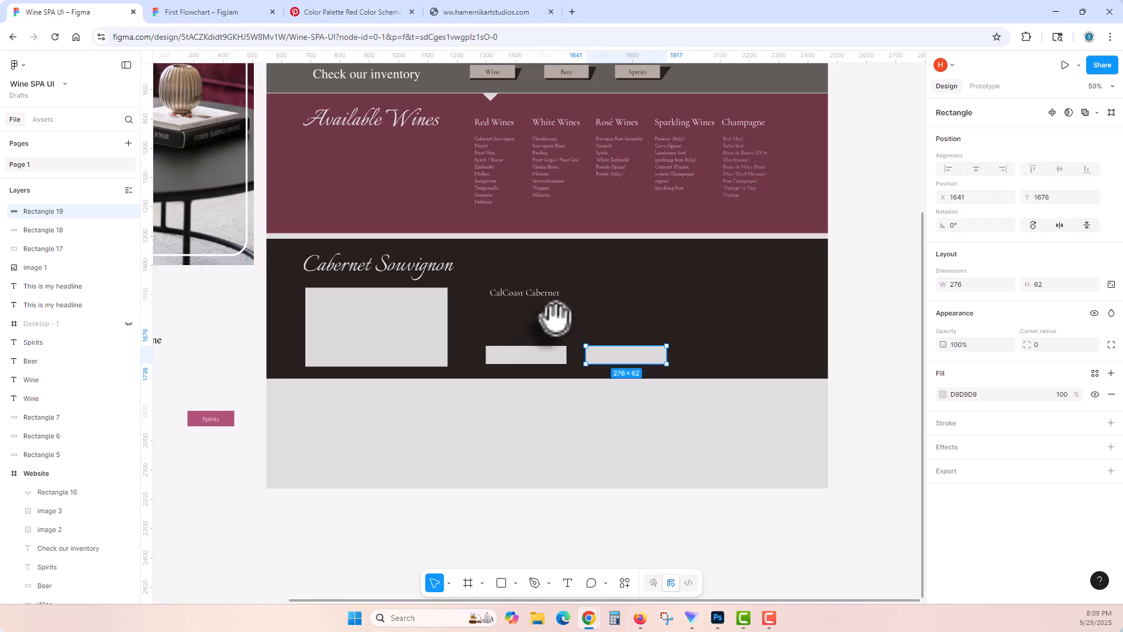
left_click_drag(556, 323, 556, 344)
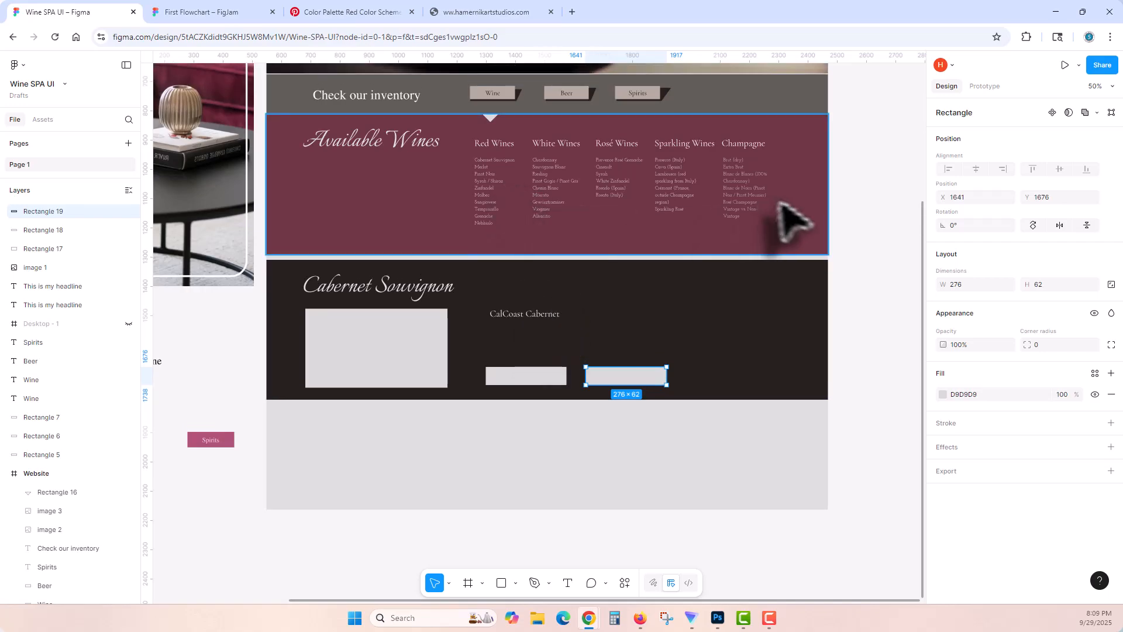
left_click(433, 154)
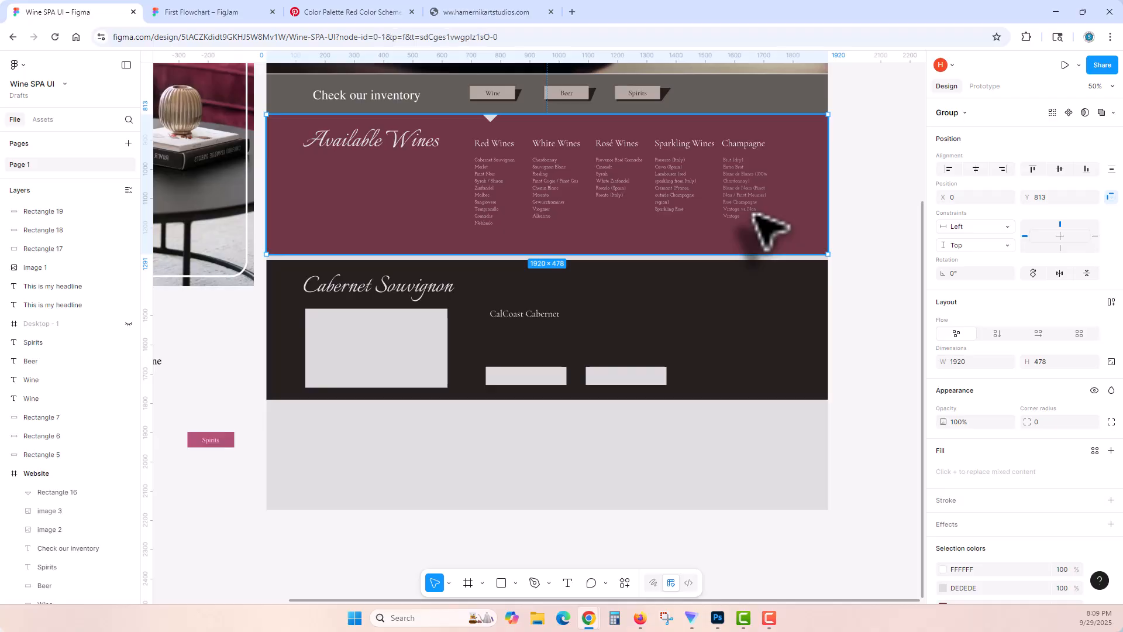
key("Delete")
left_click_drag(856, 240, 253, 403)
left_click_drag(360, 352, 362, 207)
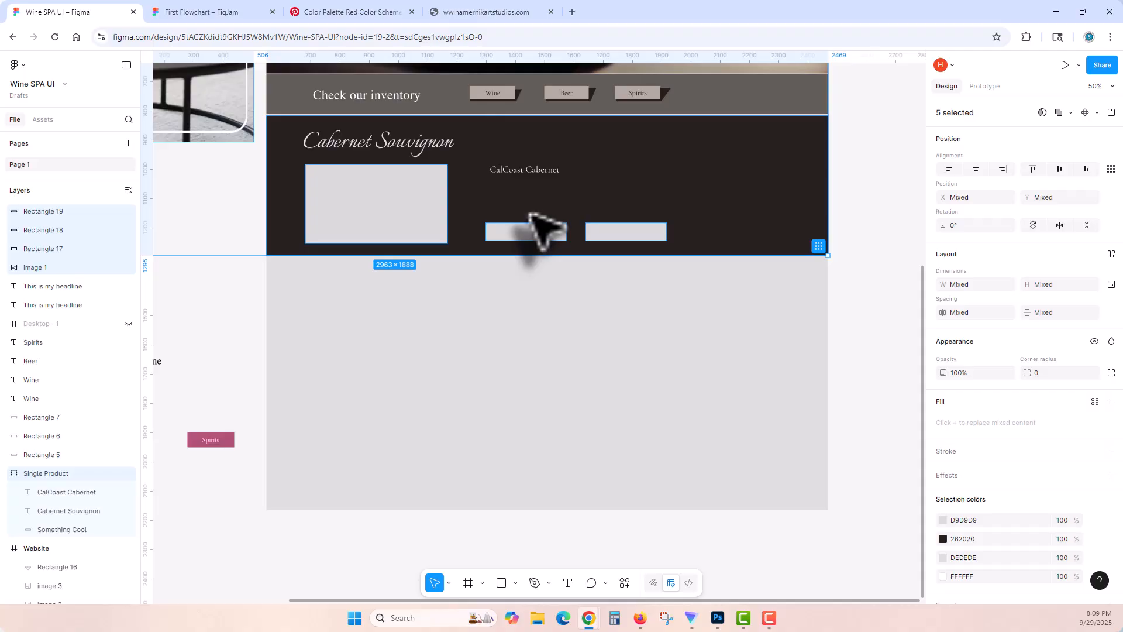
key("ctrl+z")
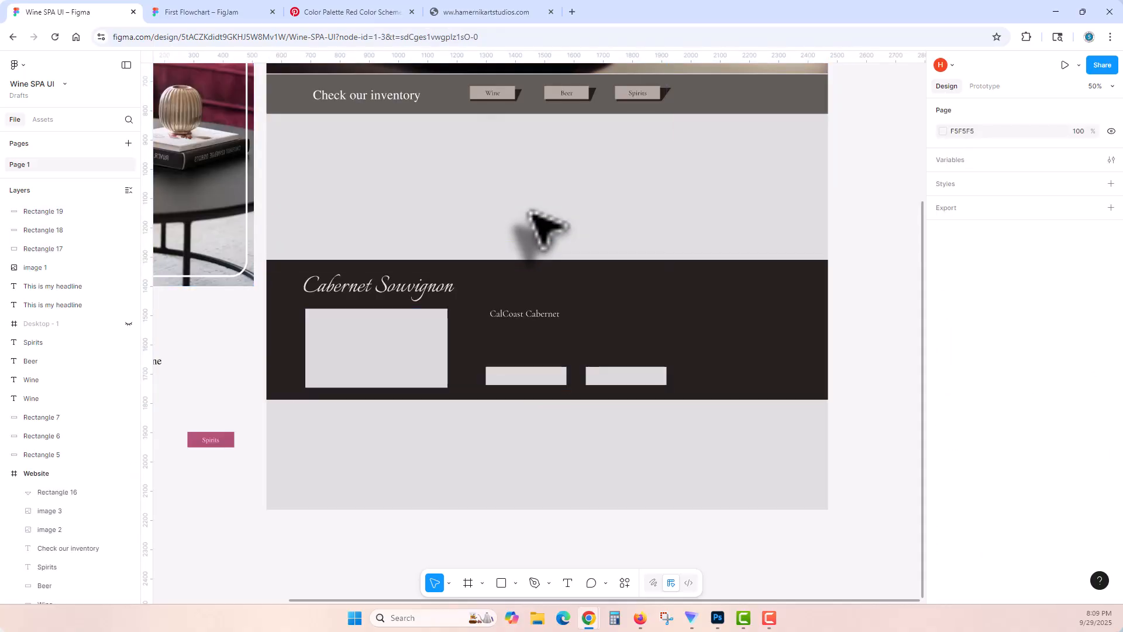
key("ctrl+z")
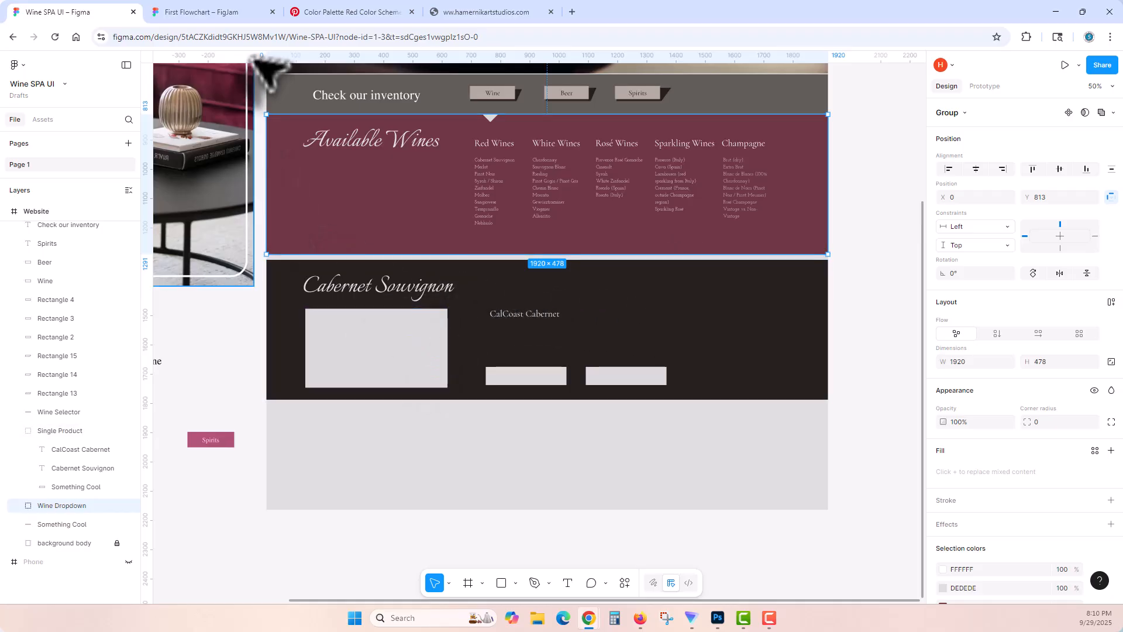
Step: Review the single product layout in the First Flowchart board and return to the Website frame in the Wine SPA UI file
left_click(234, 11)
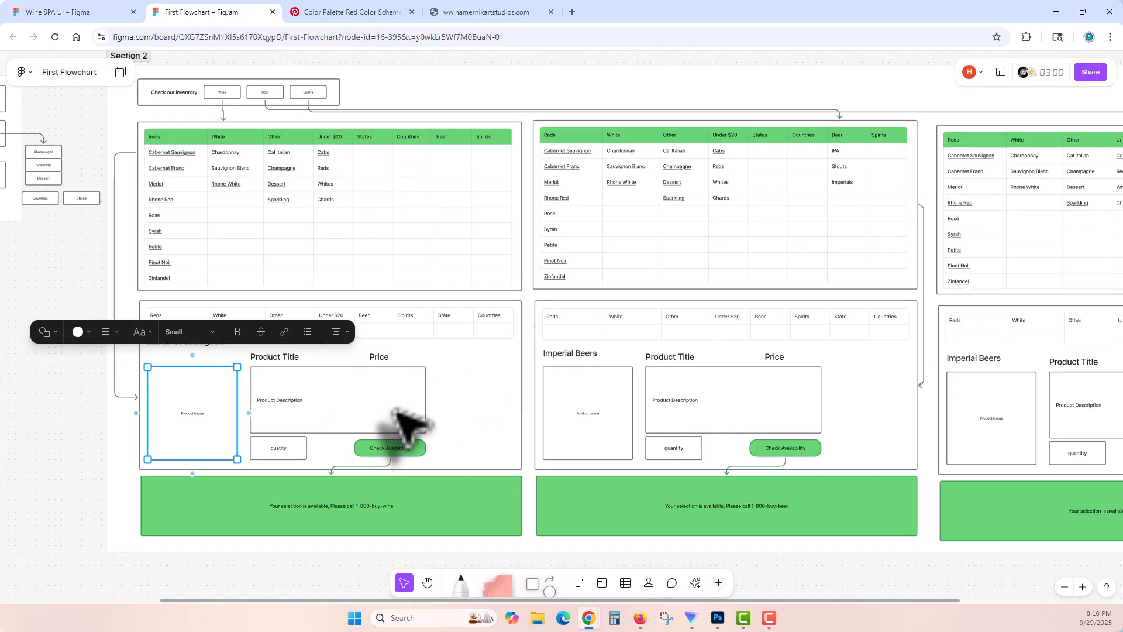
left_click(57, 17)
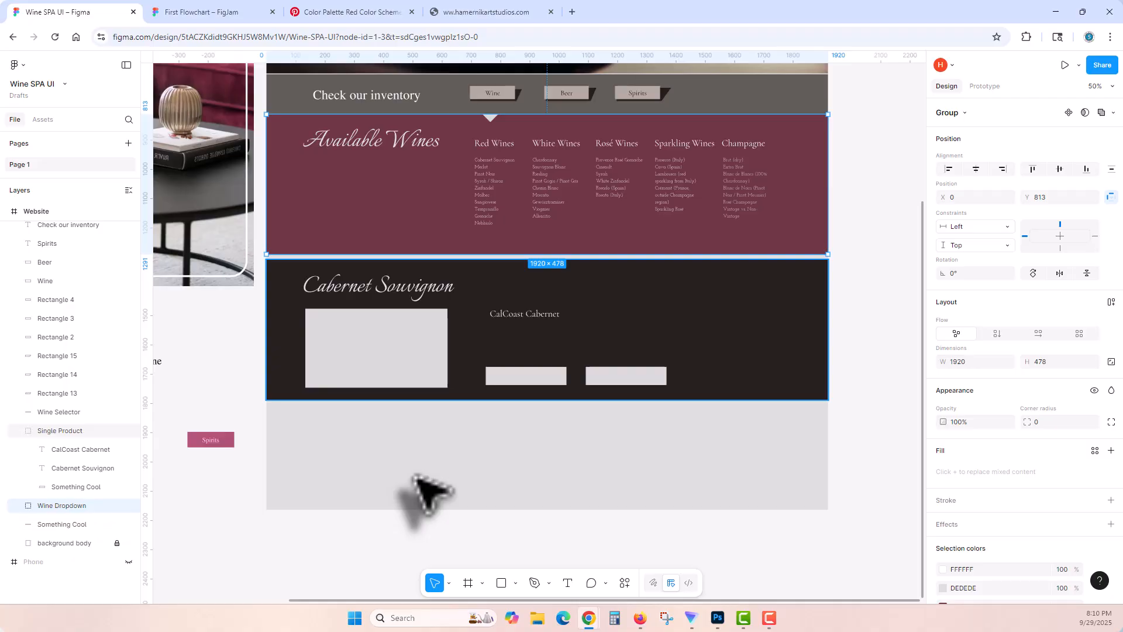
scroll(398, 436, "up", 3)
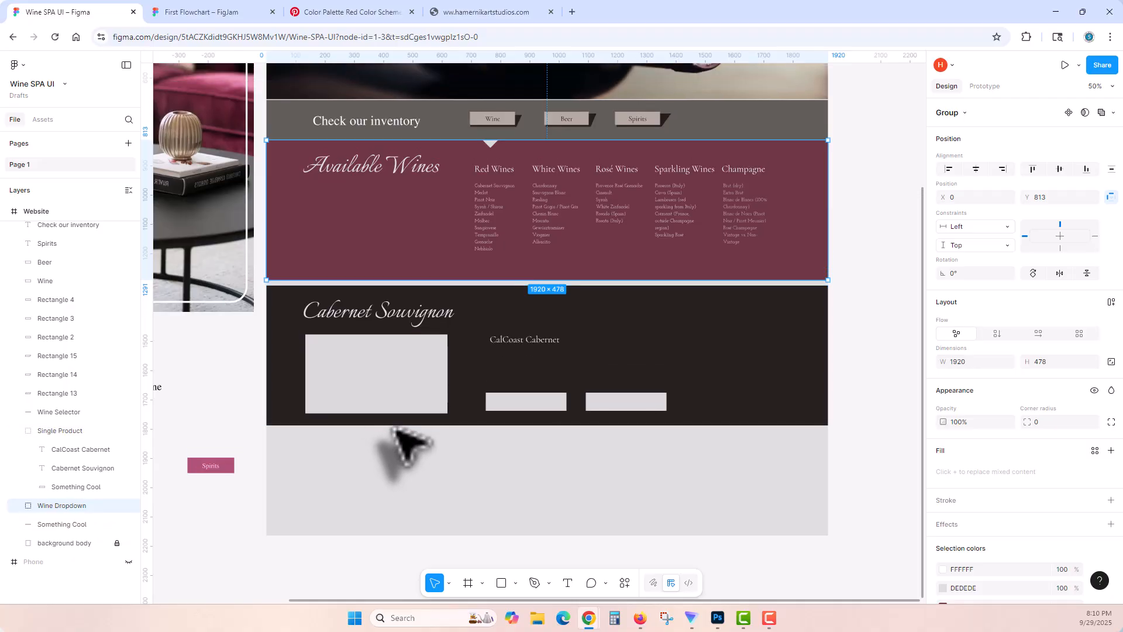
scroll(404, 444, "up", 3)
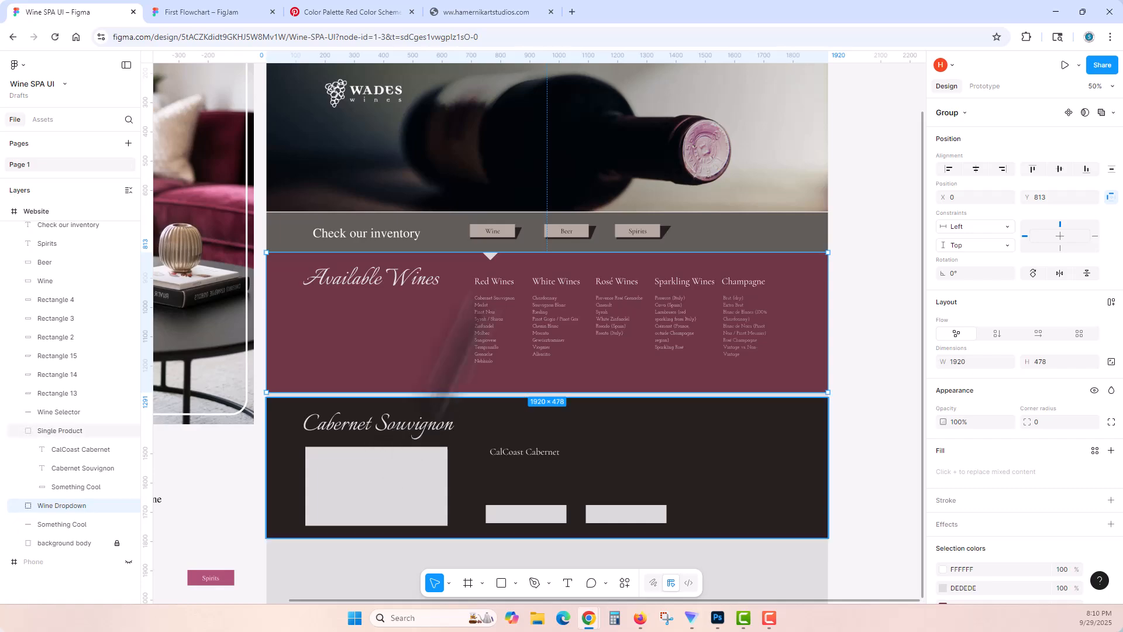